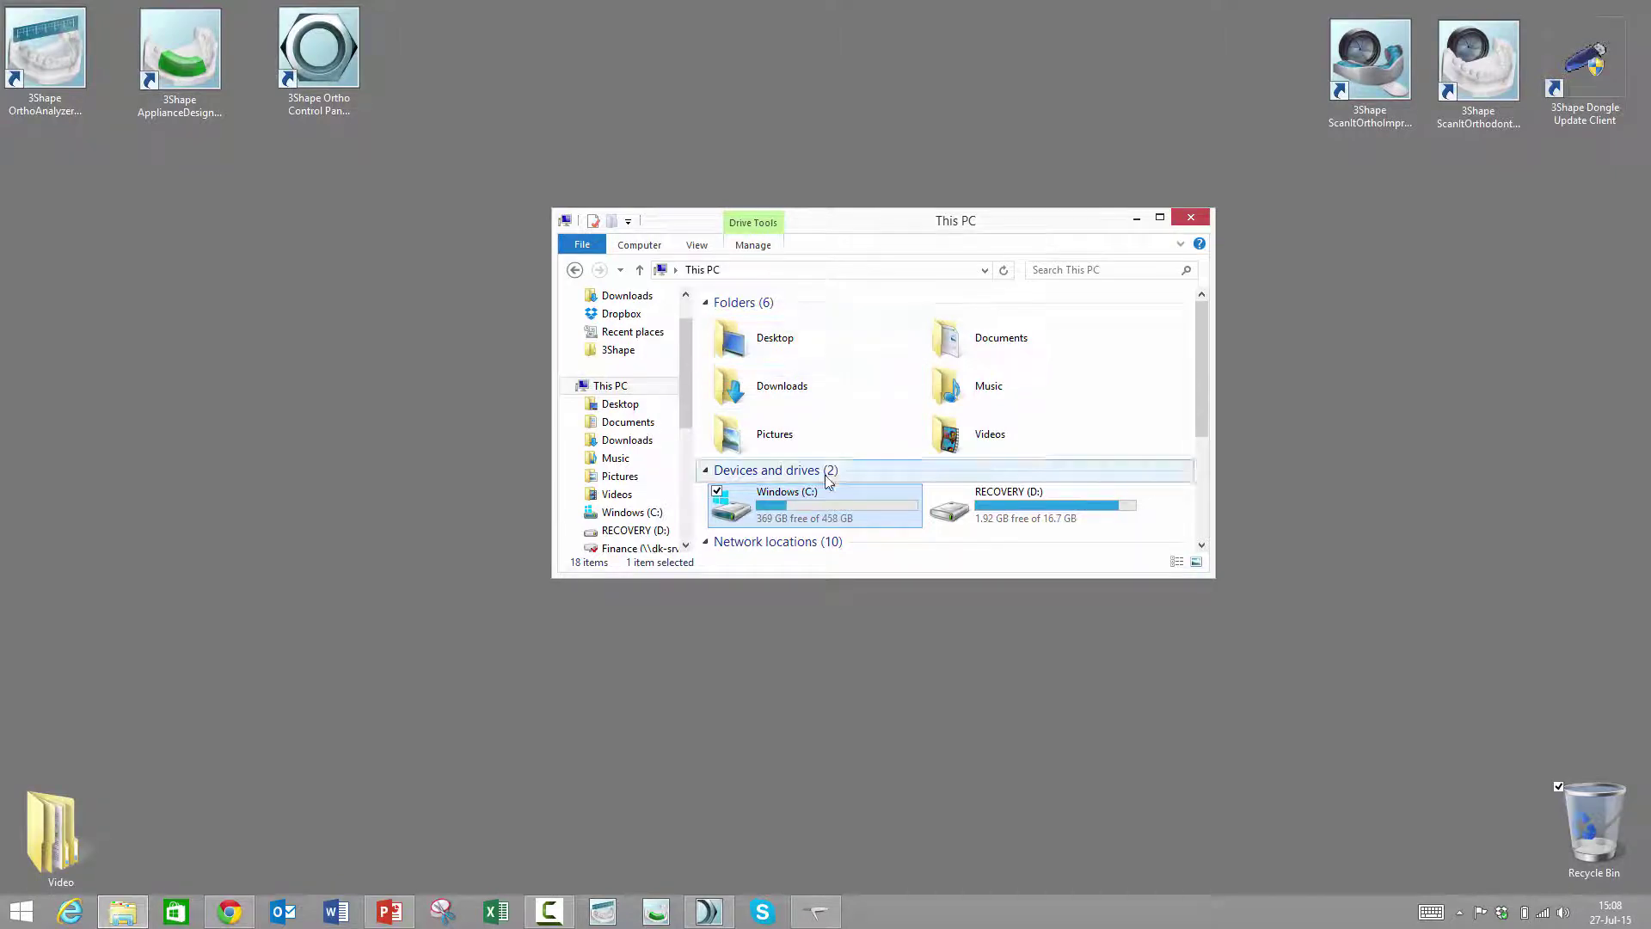
Step: Create a folder named DC in the root of the Windows (C:) drive and open it
{"action": "double_click", "coordinate": [783, 518]}
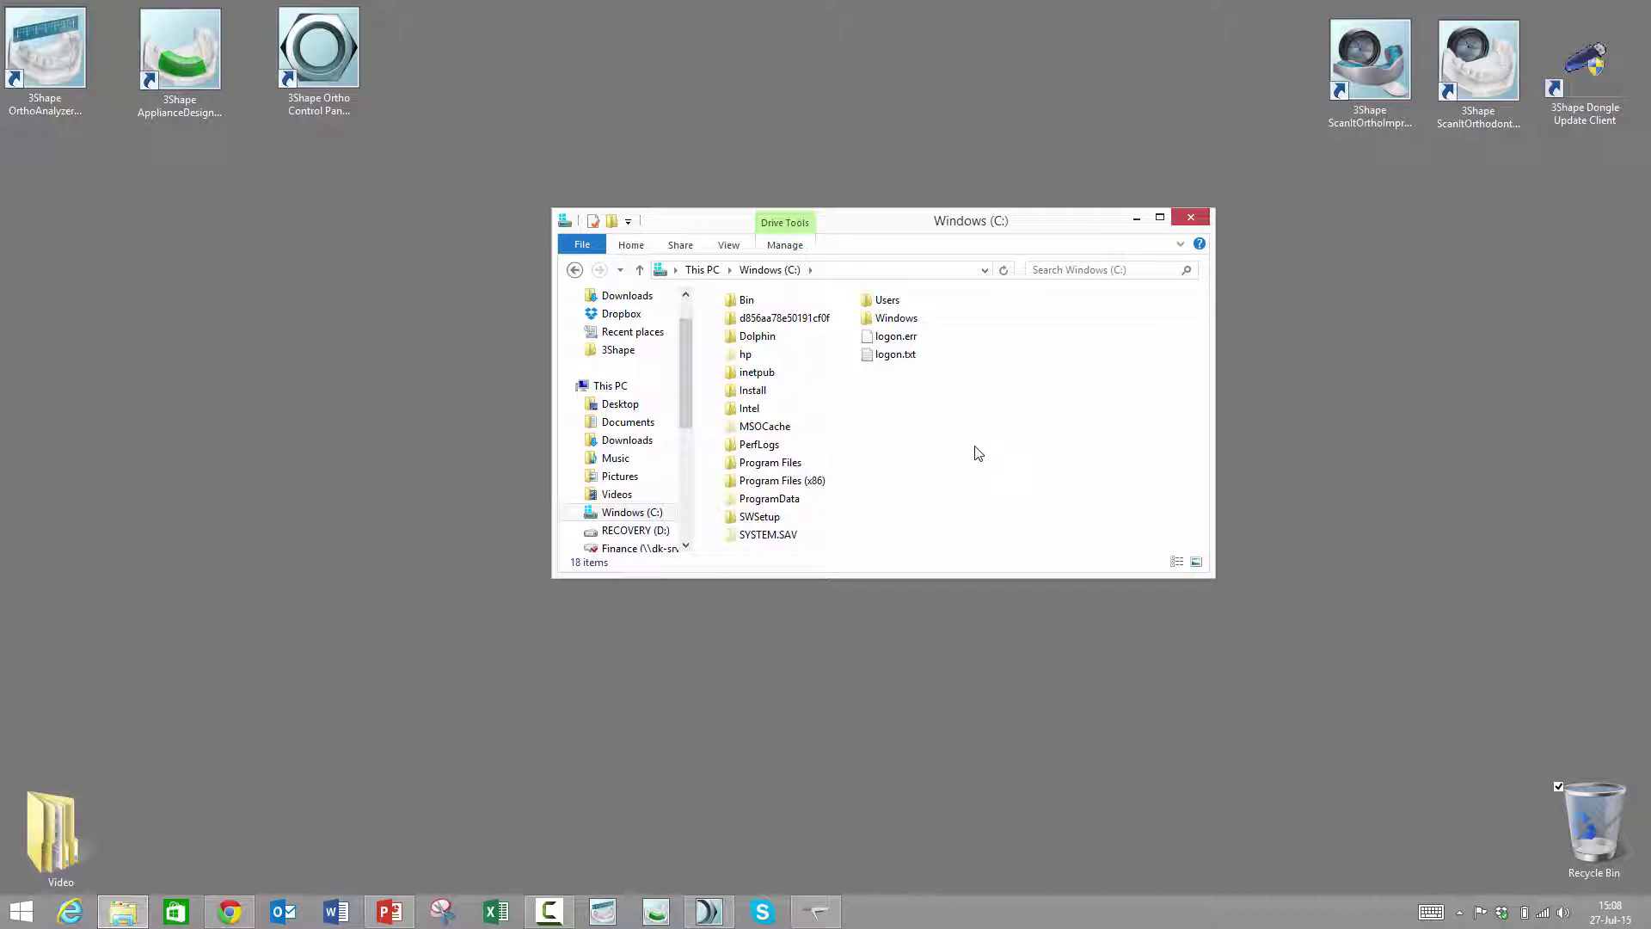
{"action": "right_click", "coordinate": [946, 438]}
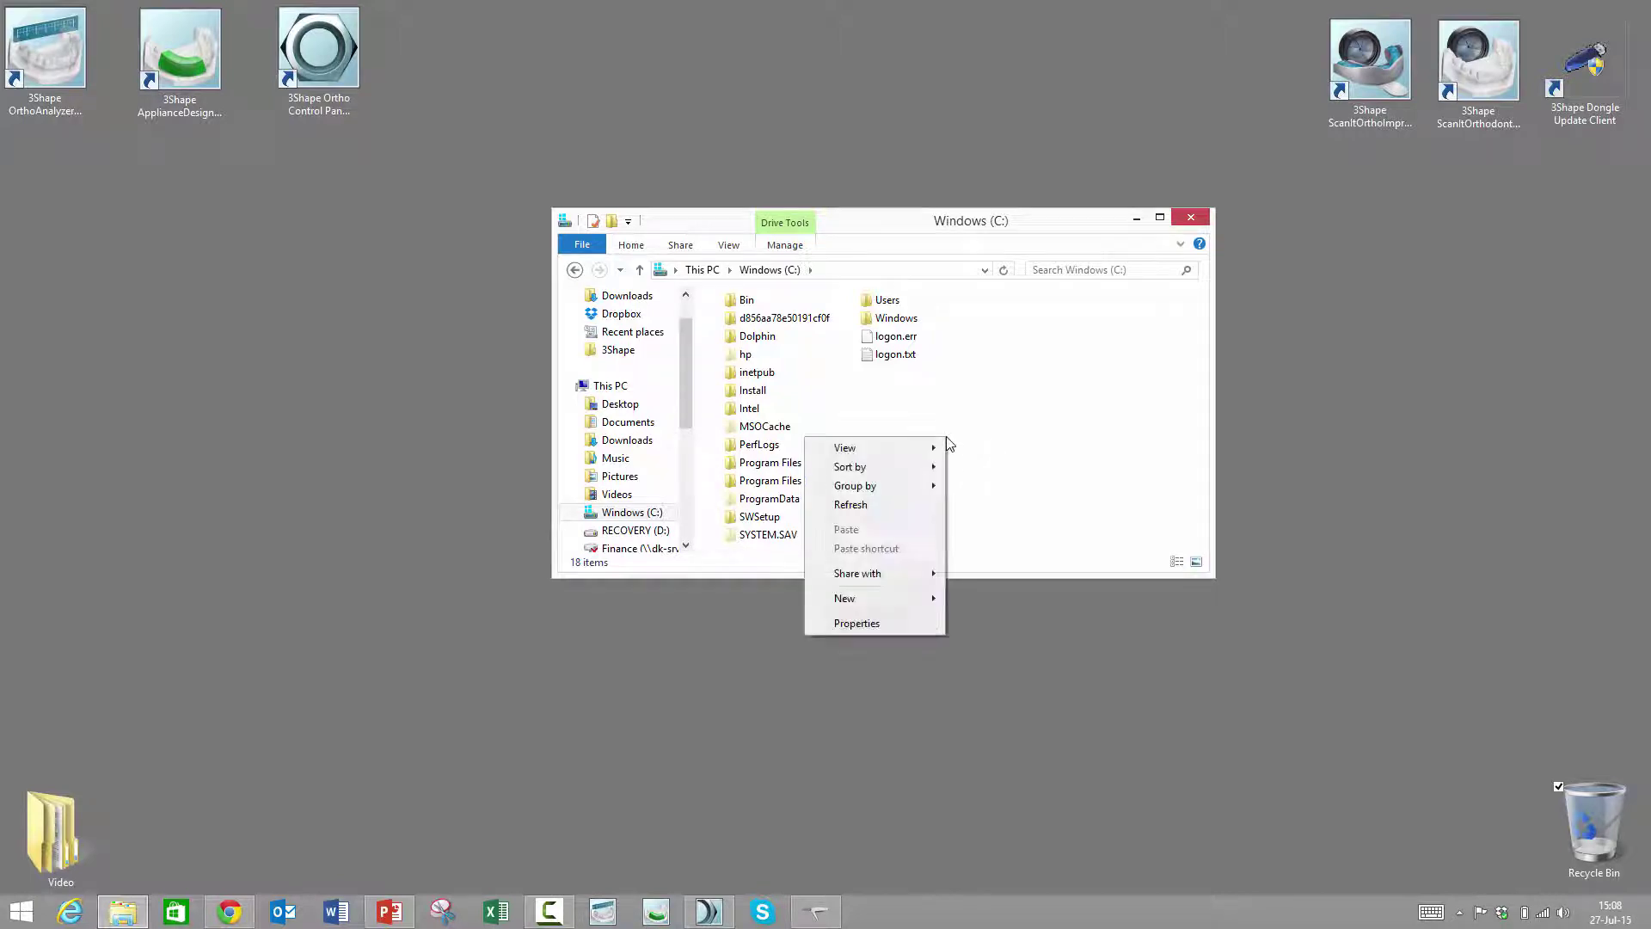
{"action": "mouse_move", "coordinate": [895, 601]}
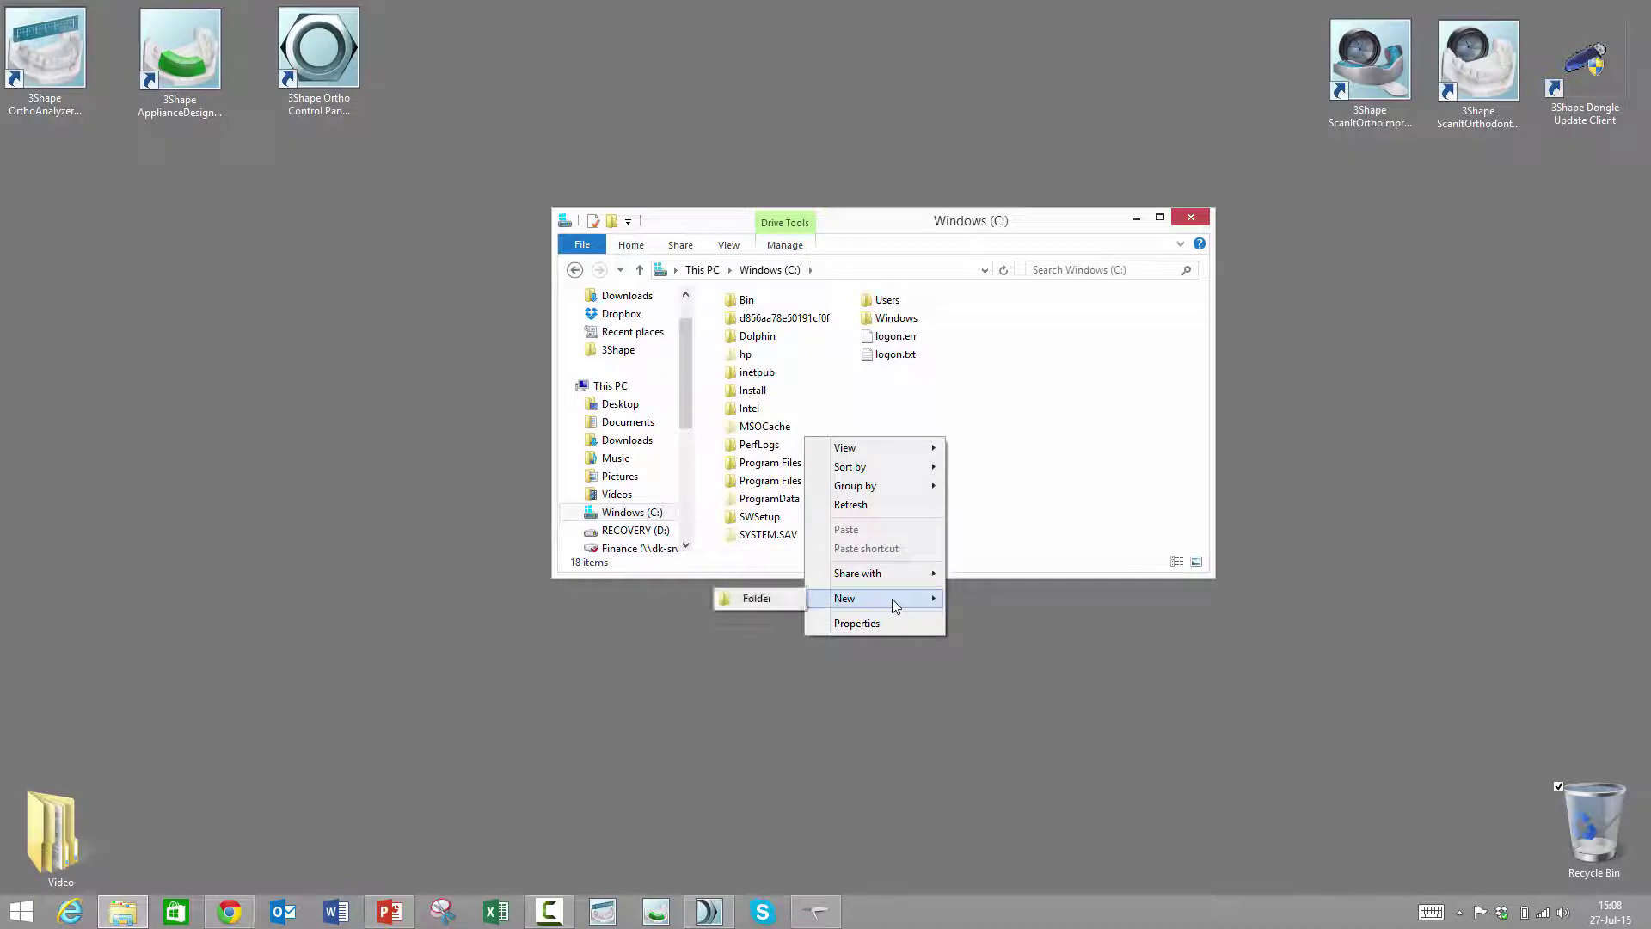
{"action": "left_click", "coordinate": [783, 603]}
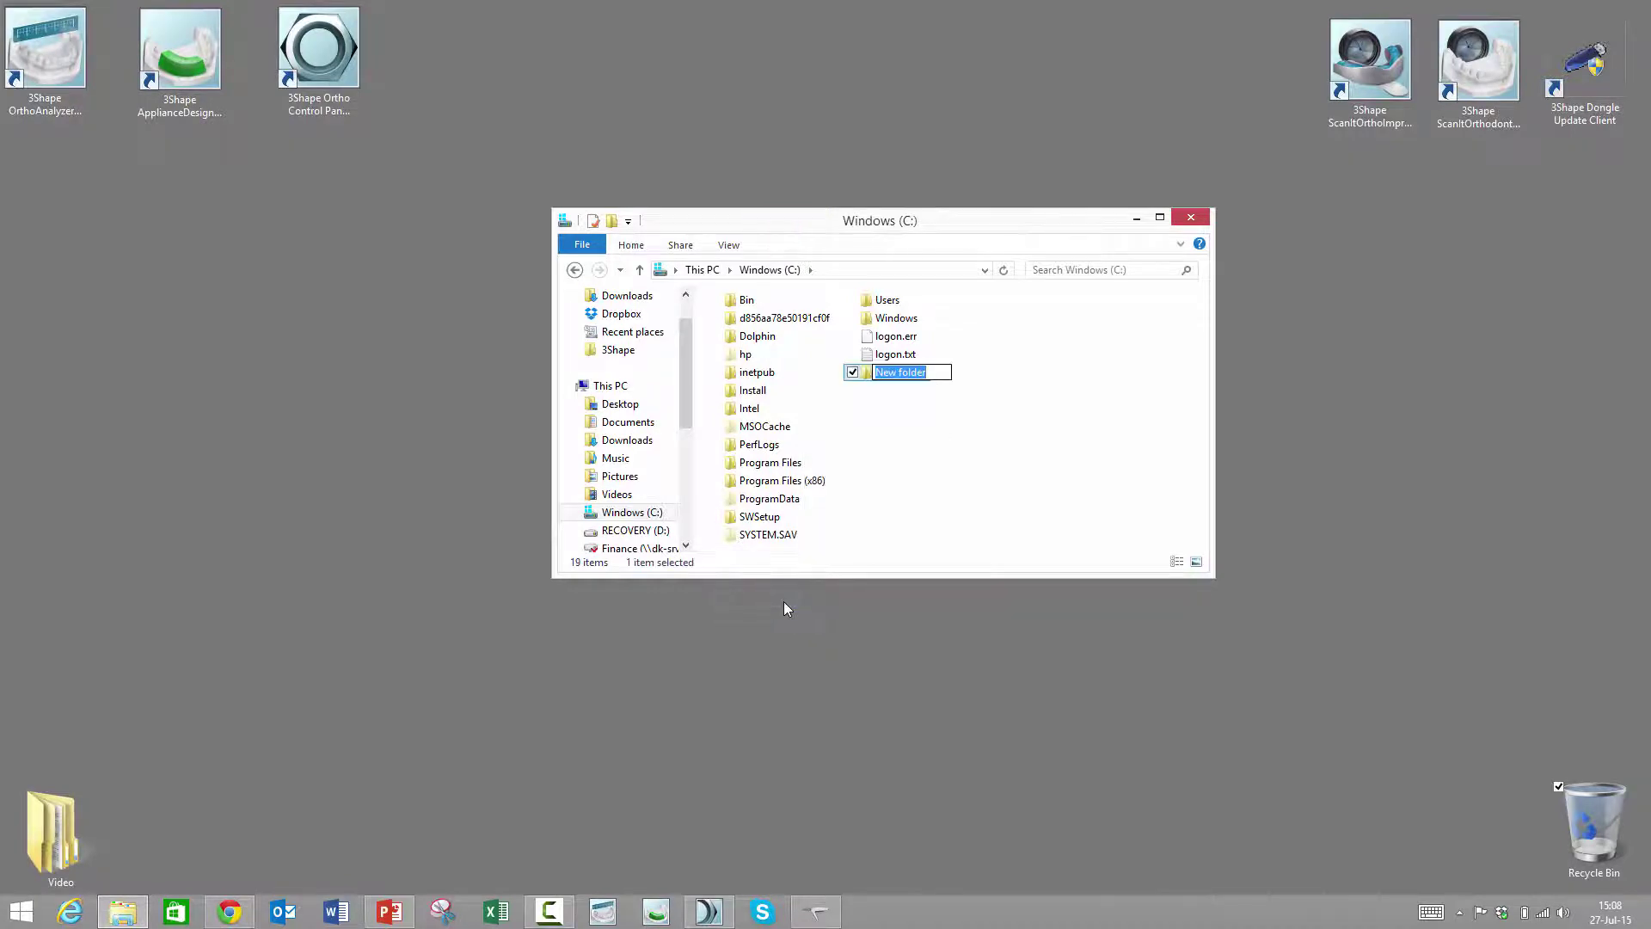
{"action": "type", "text": "DC"}
{"action": "key", "text": "Return"}
{"action": "key", "text": "Return"}
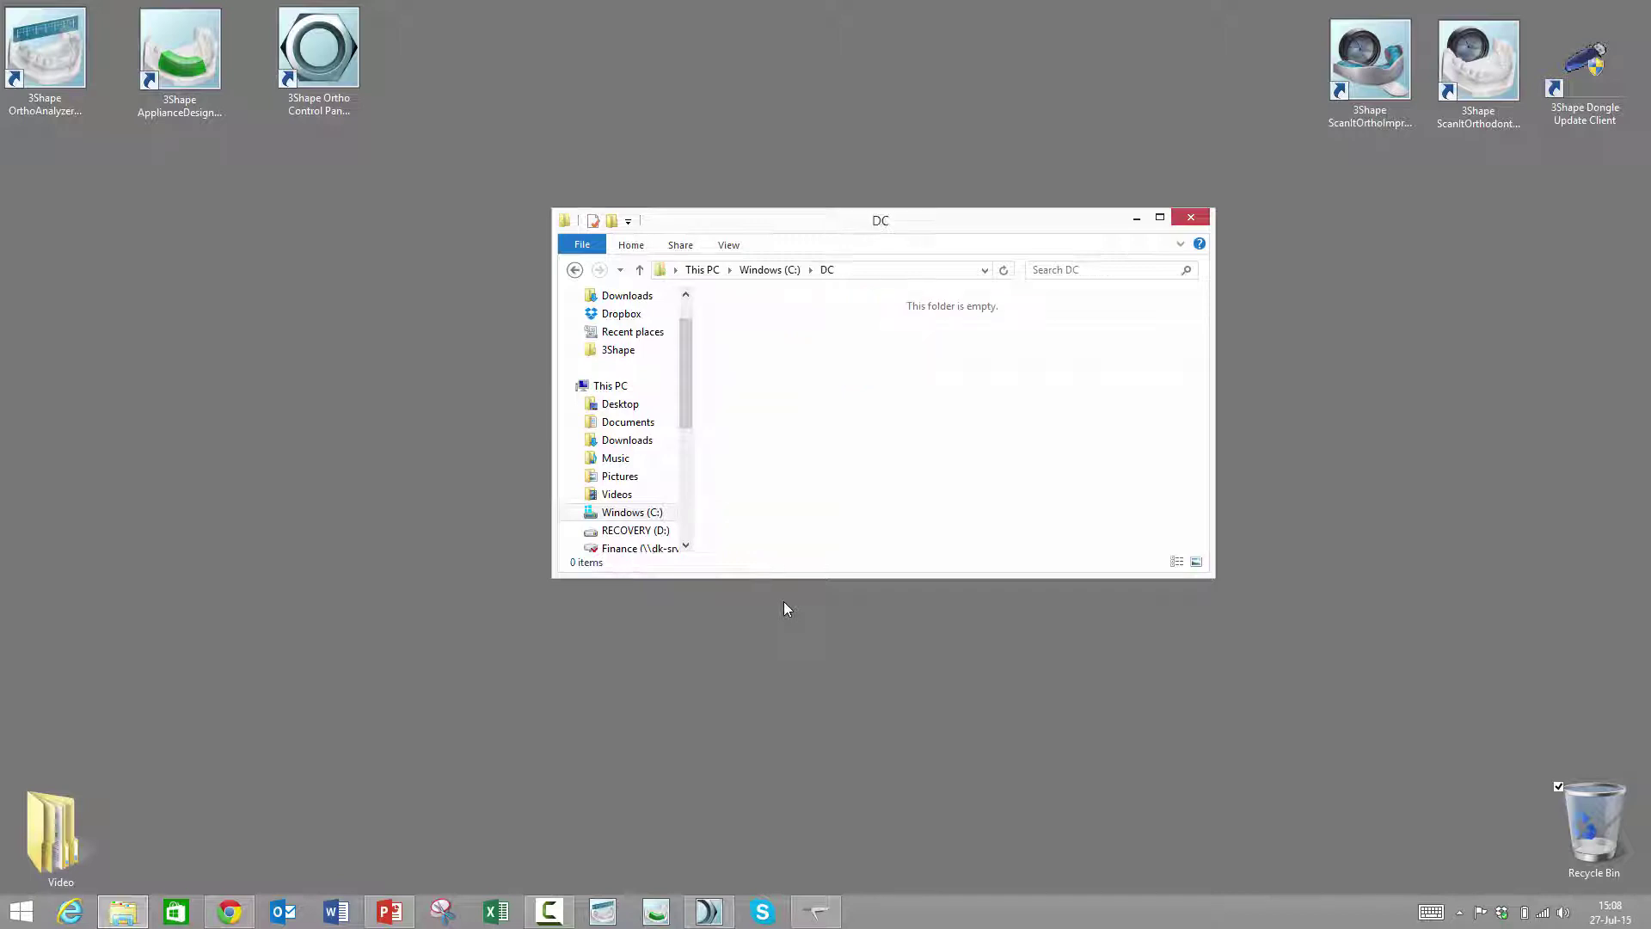
Step: Create a subfolder named Incoming inside the DC folder
{"action": "right_click", "coordinate": [826, 381]}
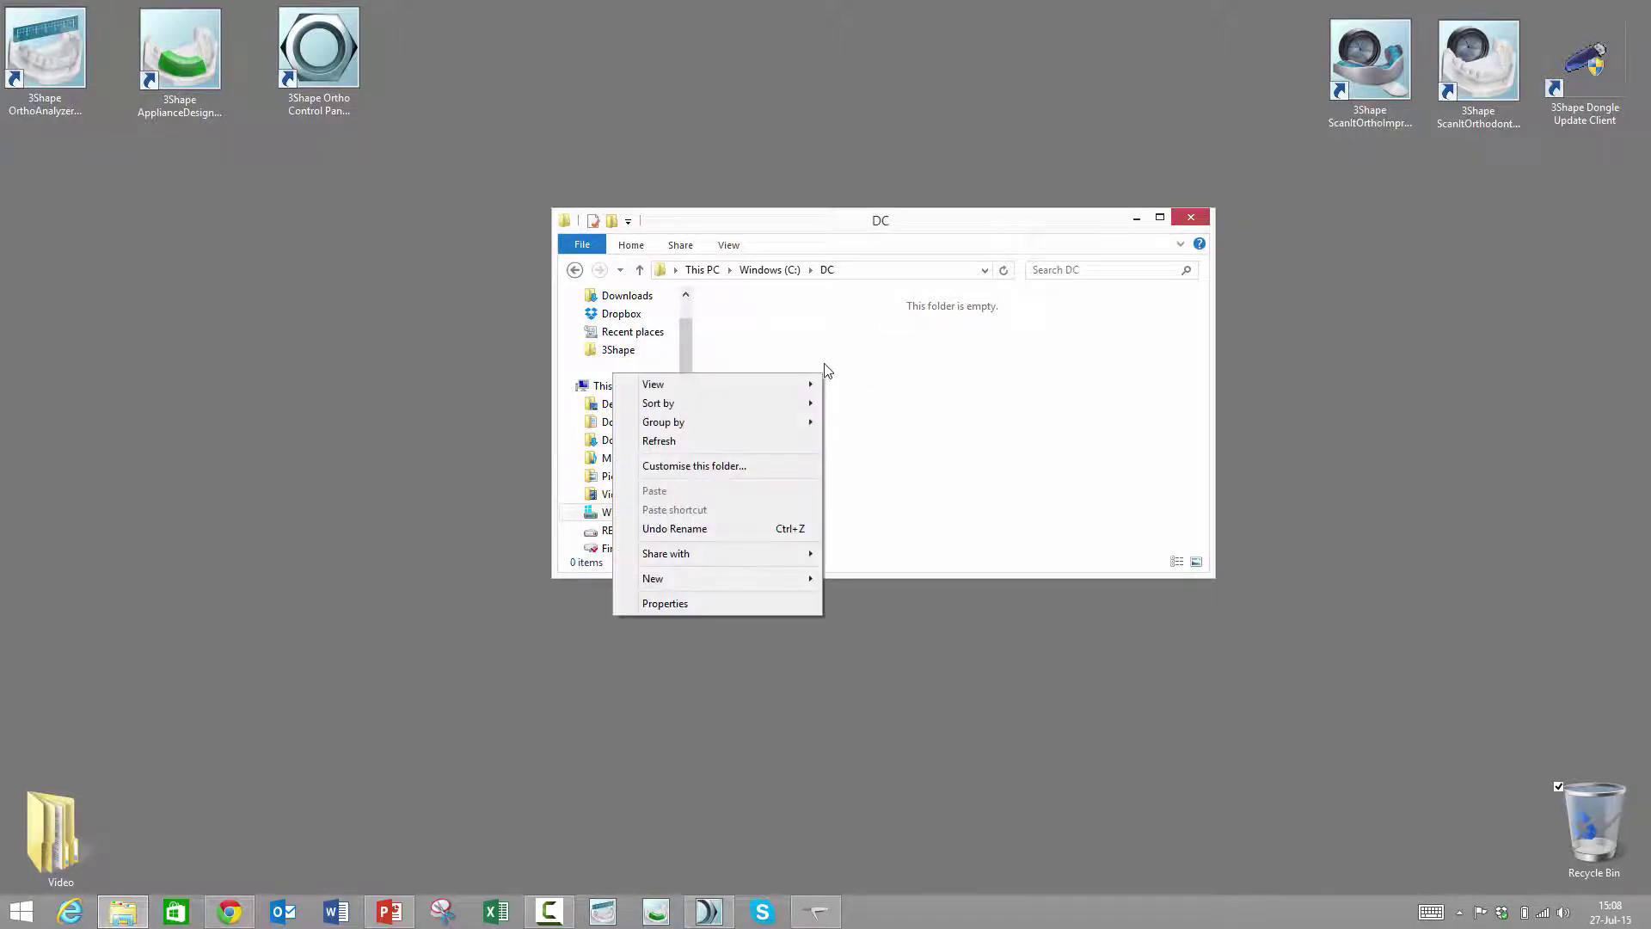
{"action": "mouse_move", "coordinate": [757, 580]}
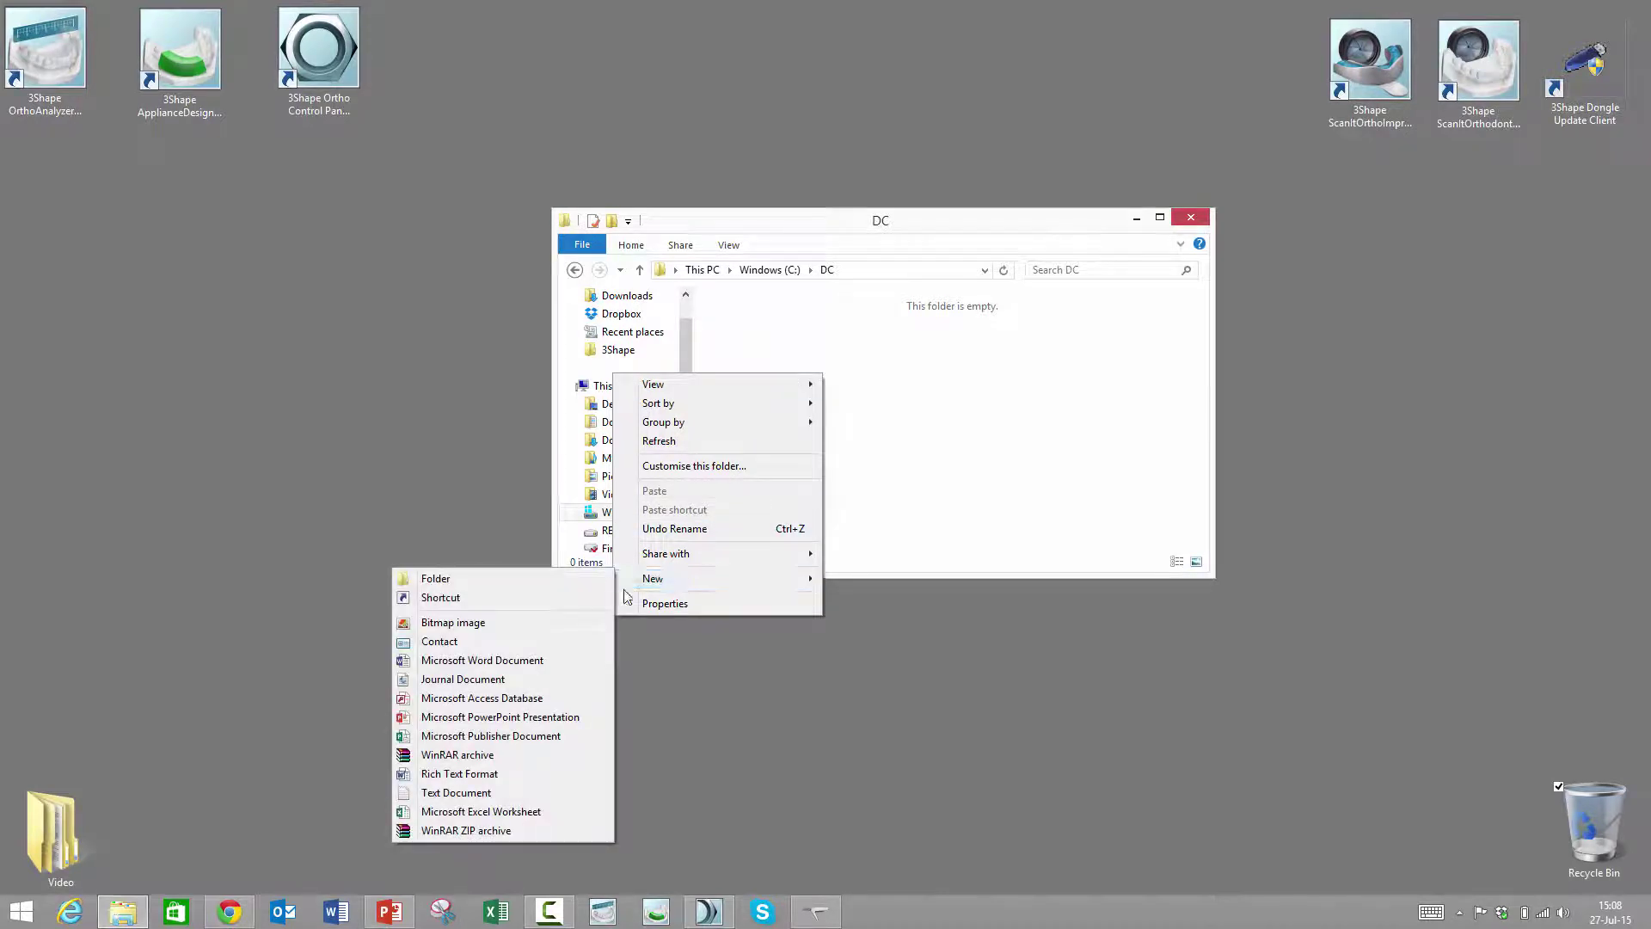
{"action": "left_click", "coordinate": [583, 578]}
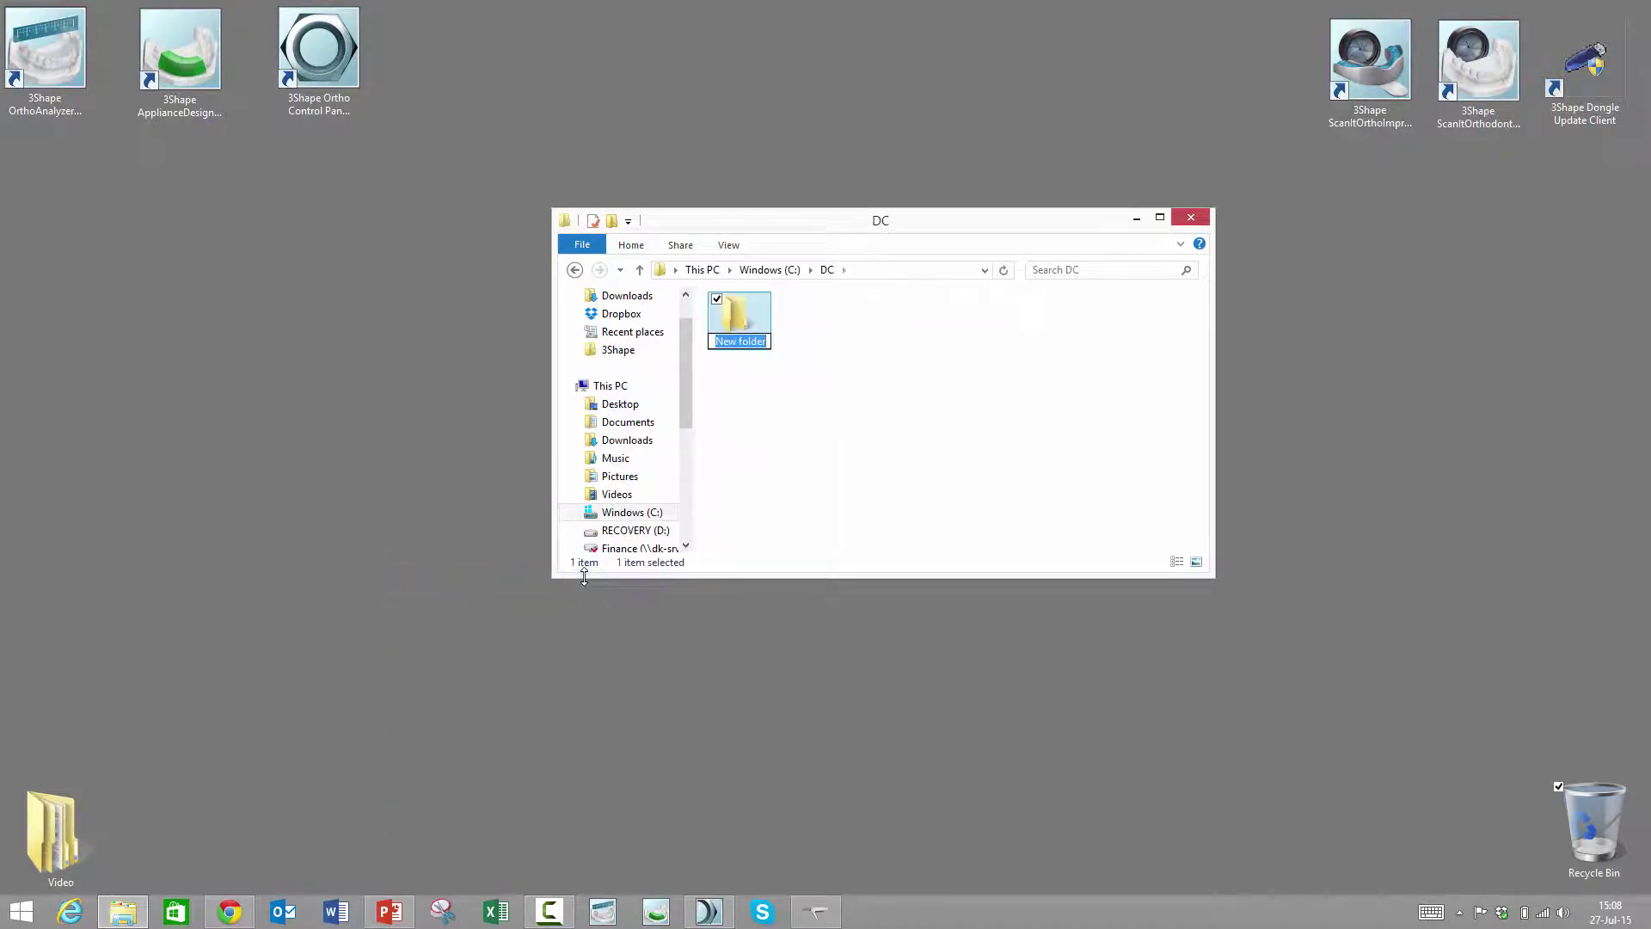
{"action": "type", "text": "Incoming"}
{"action": "key", "text": "Return"}
Step: Add a second subfolder named Outgoing beside the Incoming folder
{"action": "right_click", "coordinate": [840, 482]}
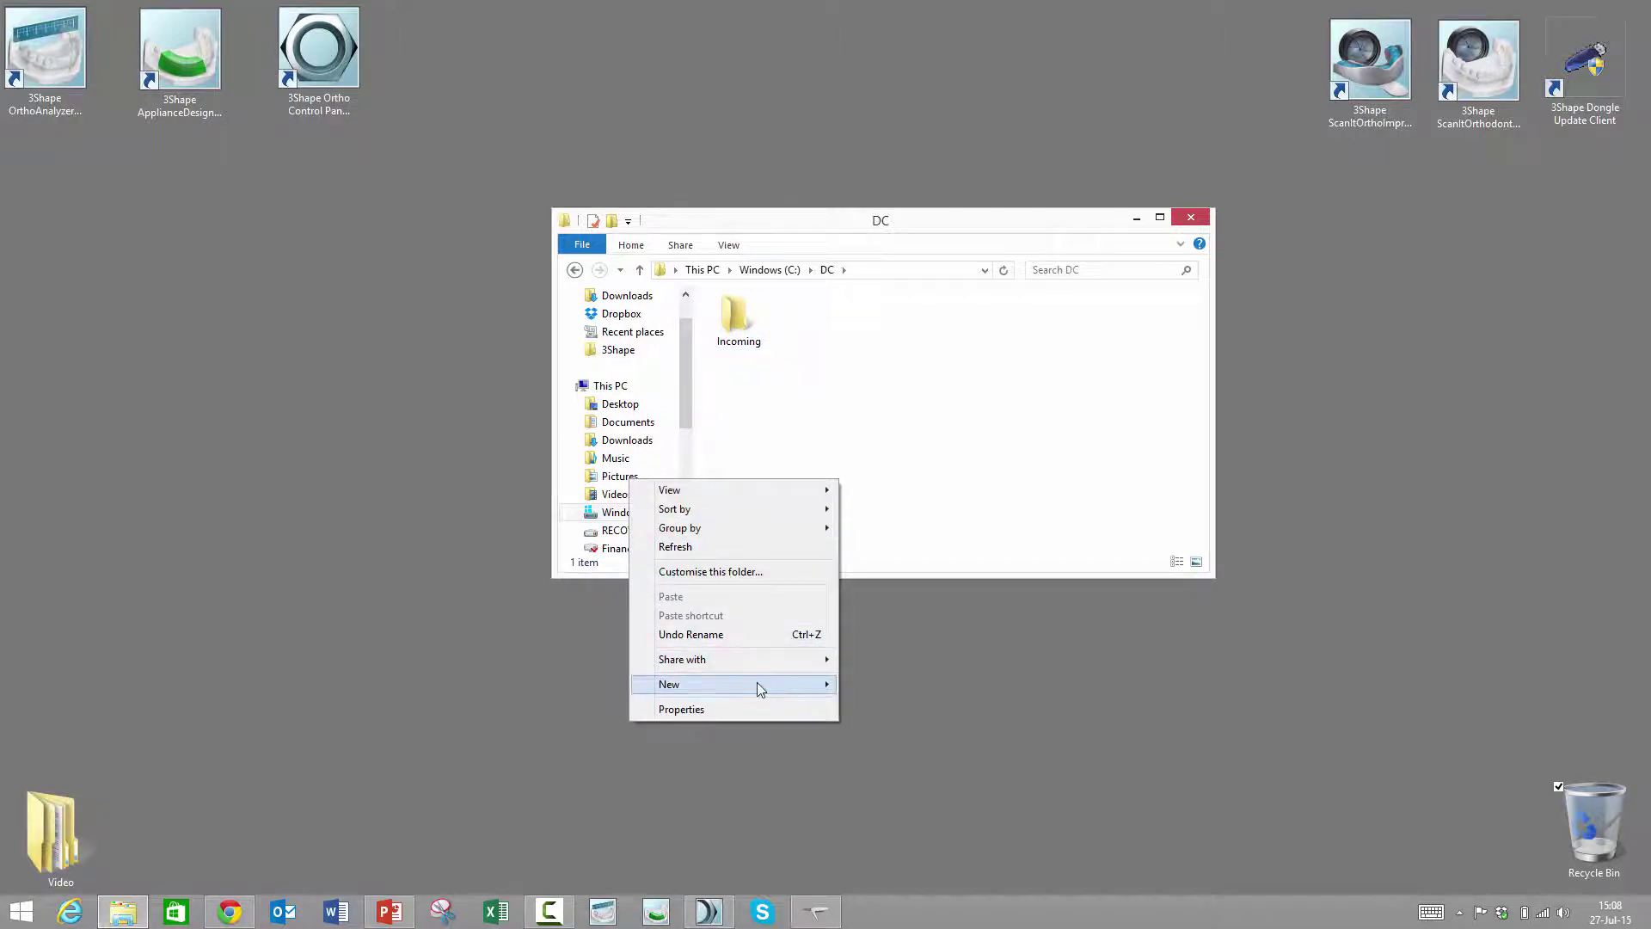
{"action": "mouse_move", "coordinate": [774, 685]}
{"action": "left_click", "coordinate": [518, 435]}
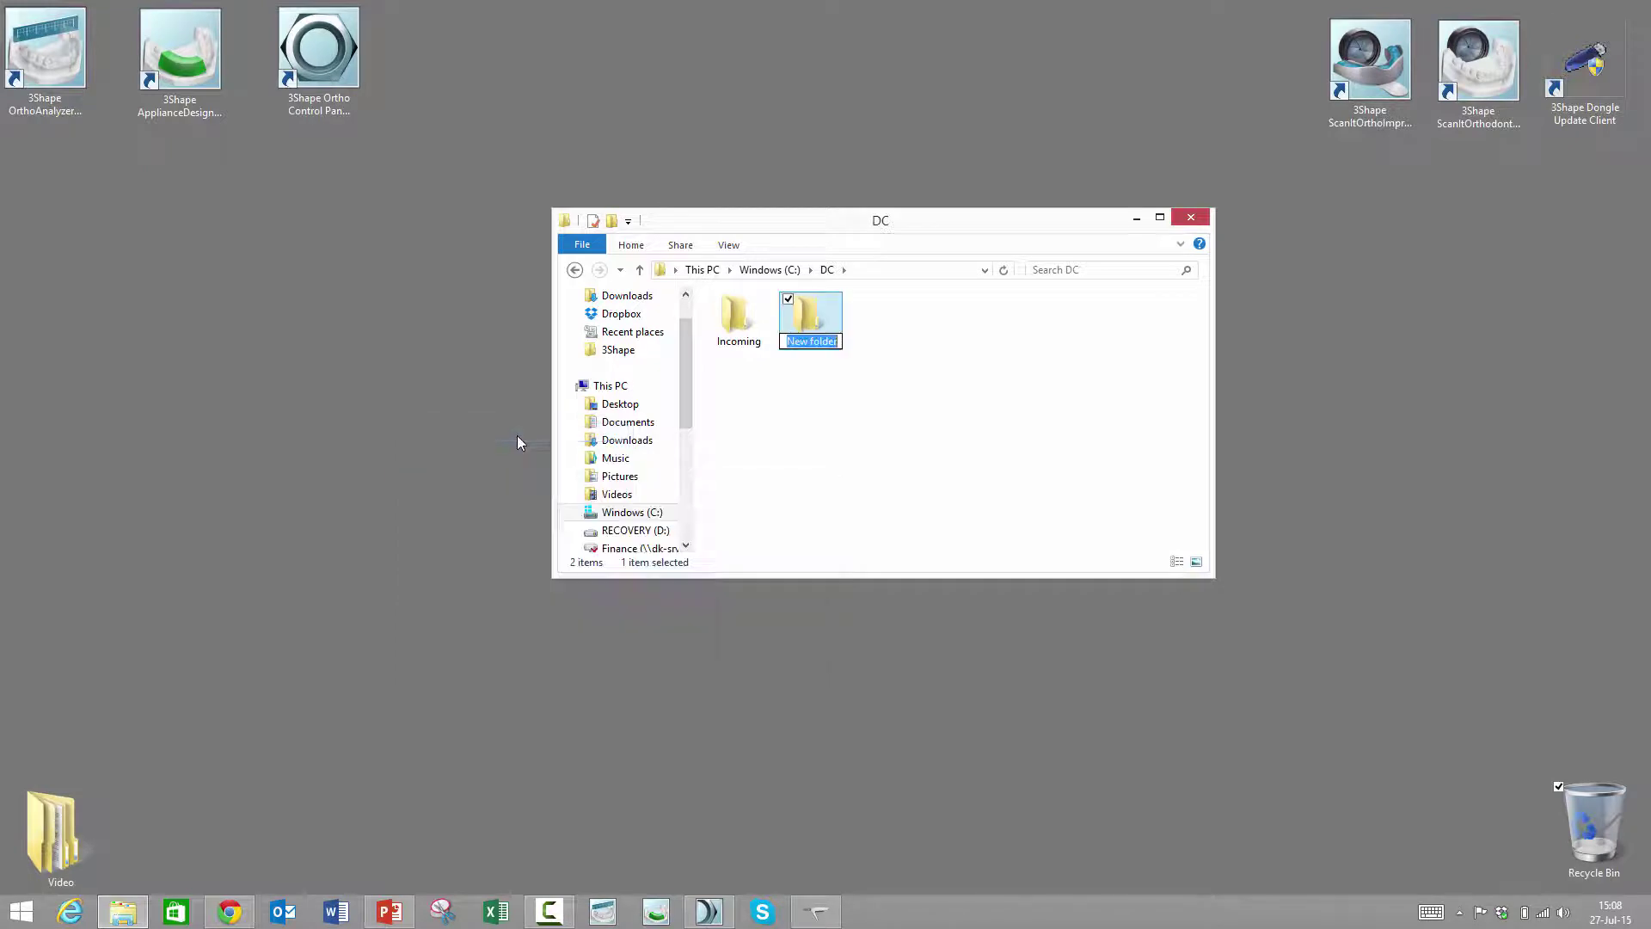
{"action": "type", "text": "0utgoing"}
{"action": "key", "text": "Return"}
Step: Switch to OrthoAnalyzer, check the TRIOS orders inbox for patient cases and dismiss the warning
{"action": "left_click", "coordinate": [602, 911]}
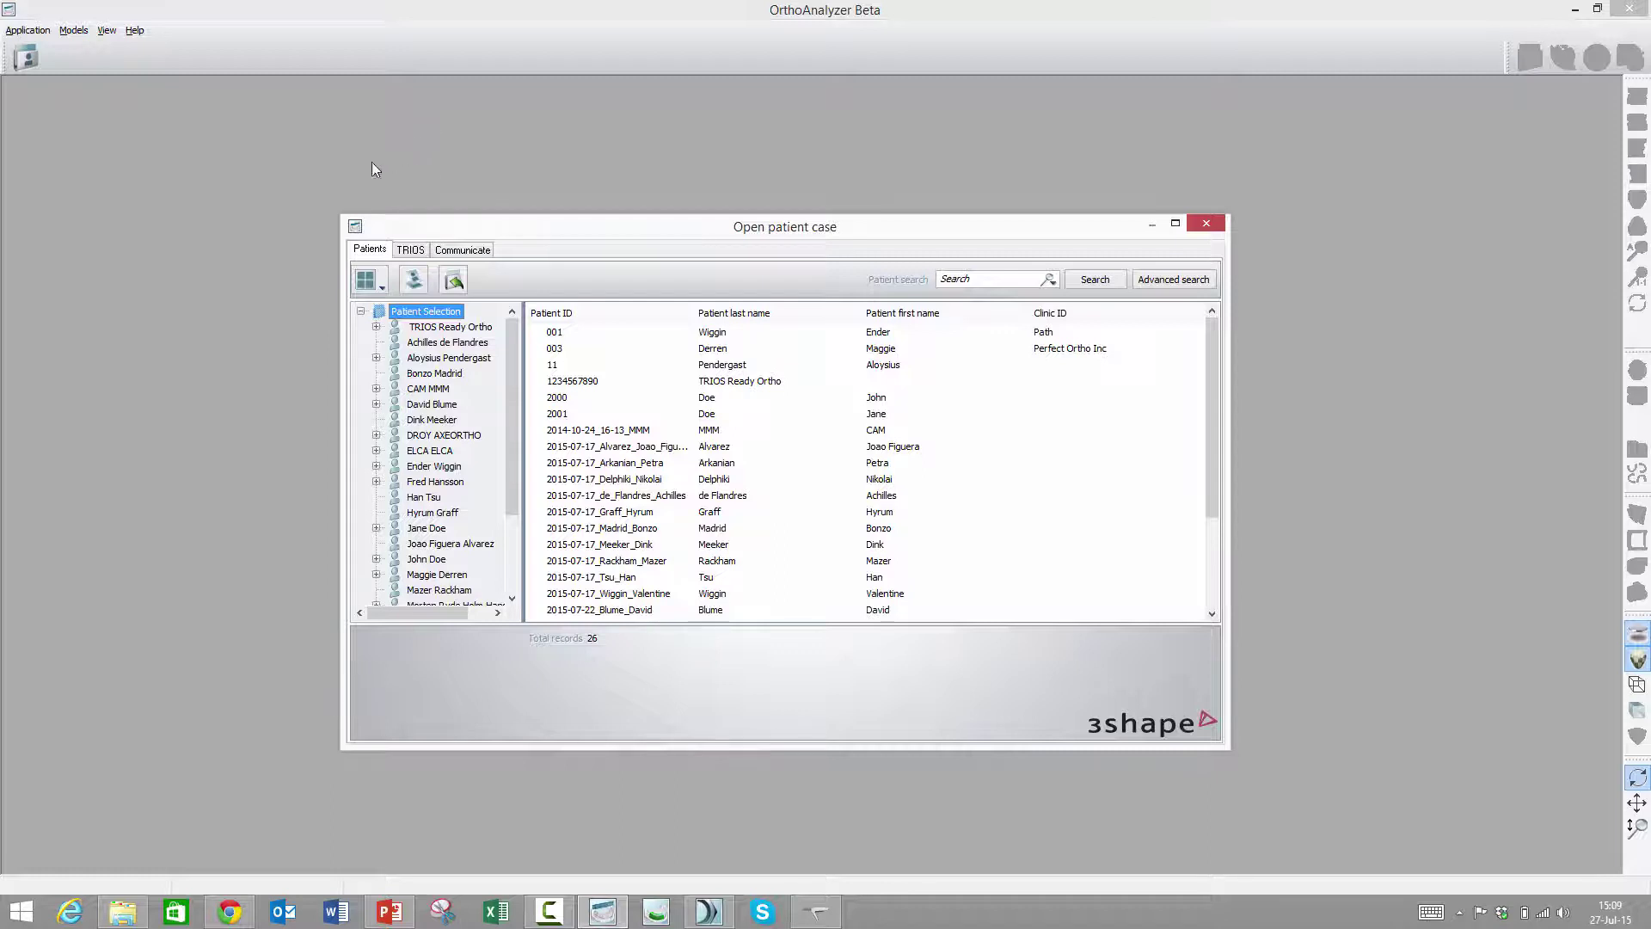
{"action": "left_click", "coordinate": [407, 256]}
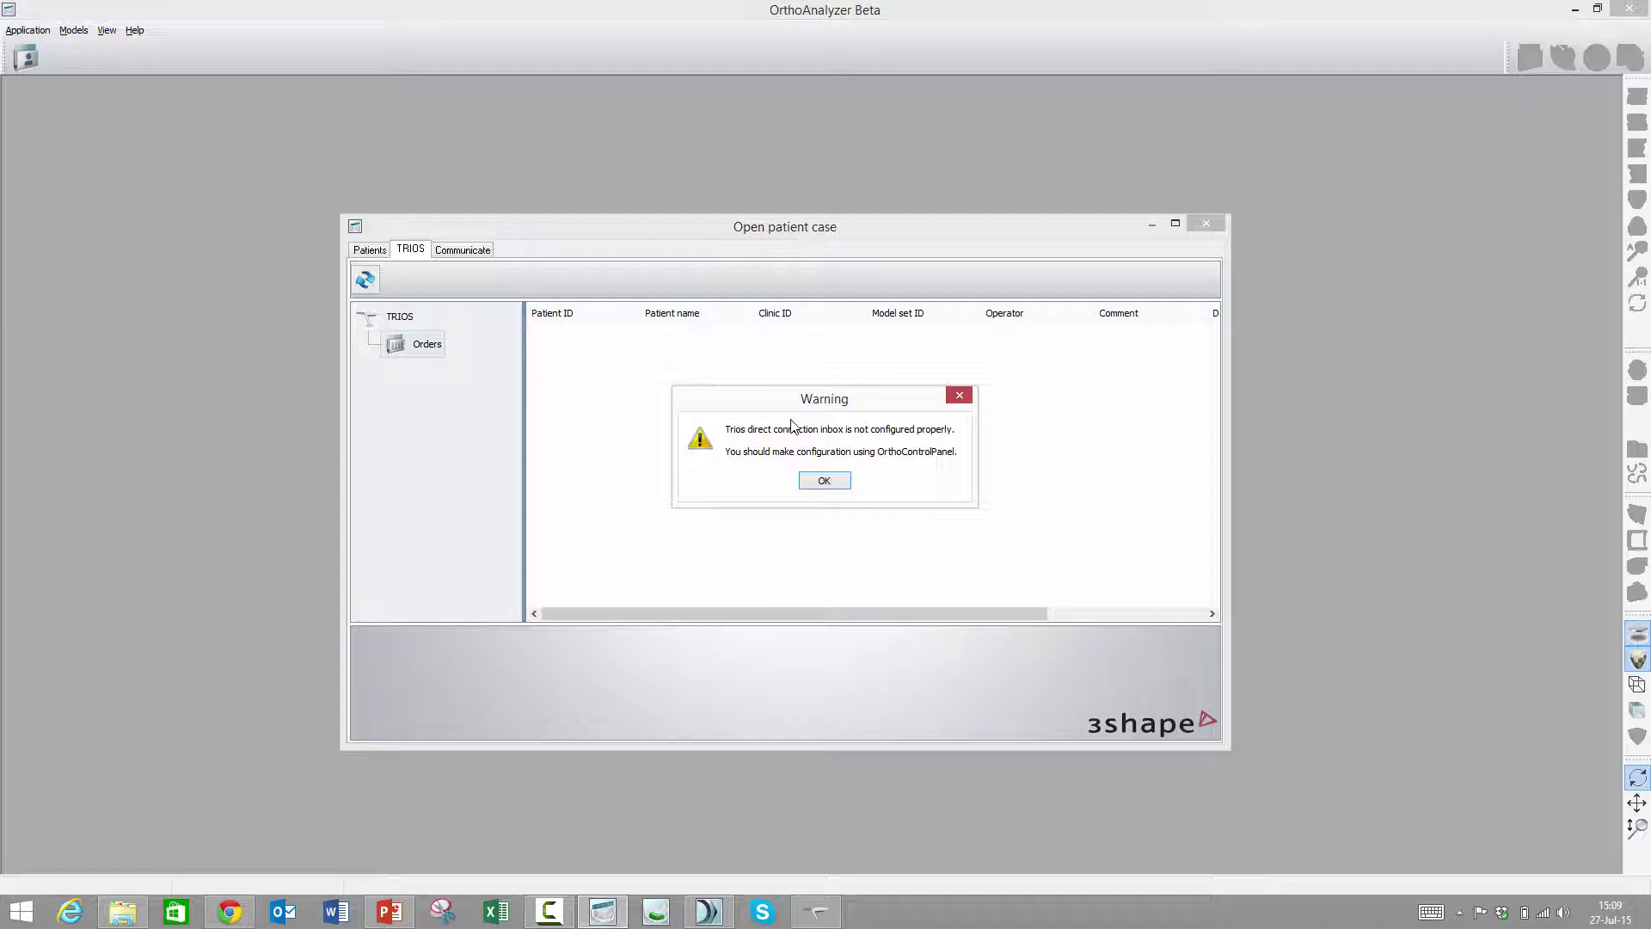
{"action": "left_click", "coordinate": [814, 483]}
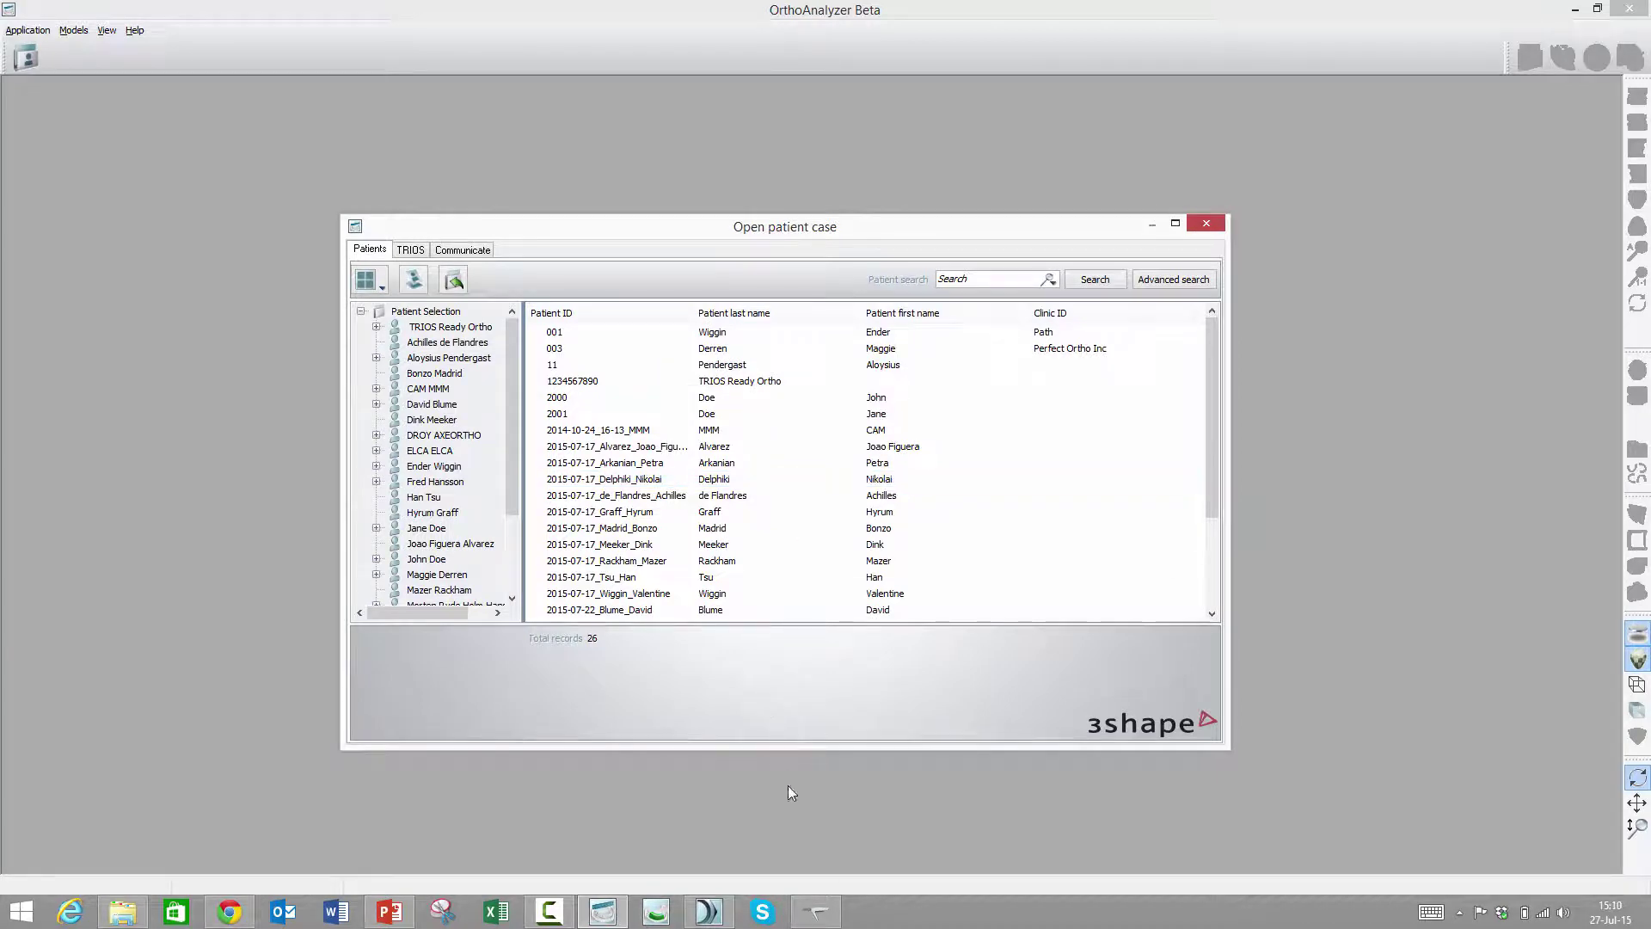
Step: Switch to 3Shape TRIOS and start adding a new Direct Connect lab in the lab connection settings
{"action": "left_click", "coordinate": [814, 916]}
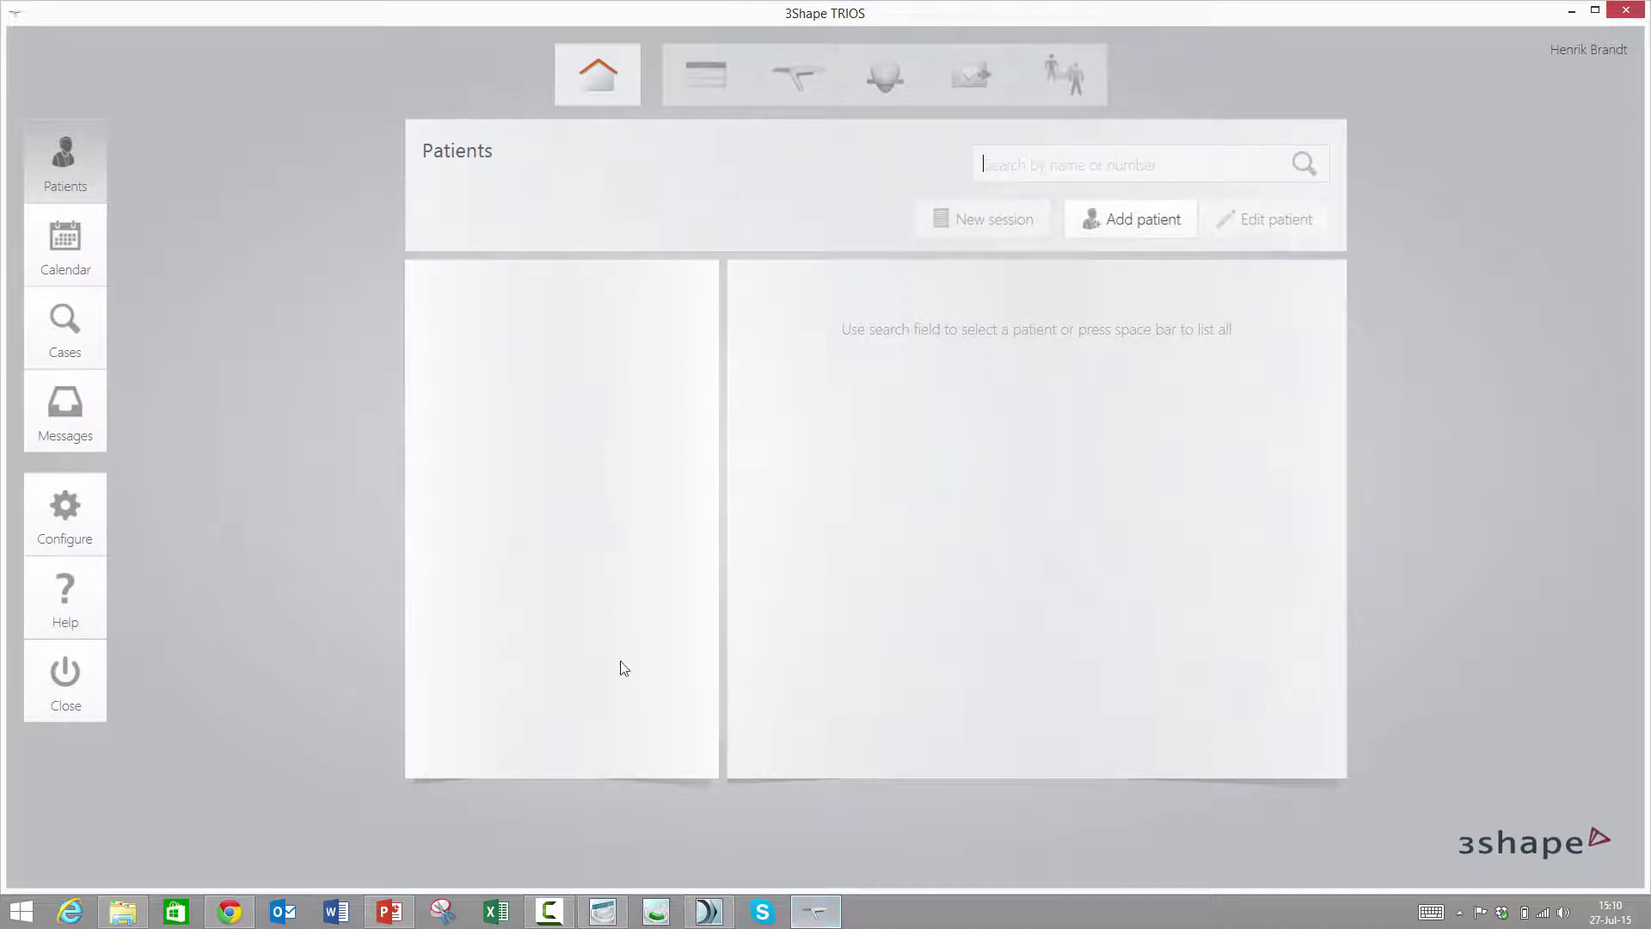
{"action": "left_click", "coordinate": [62, 515]}
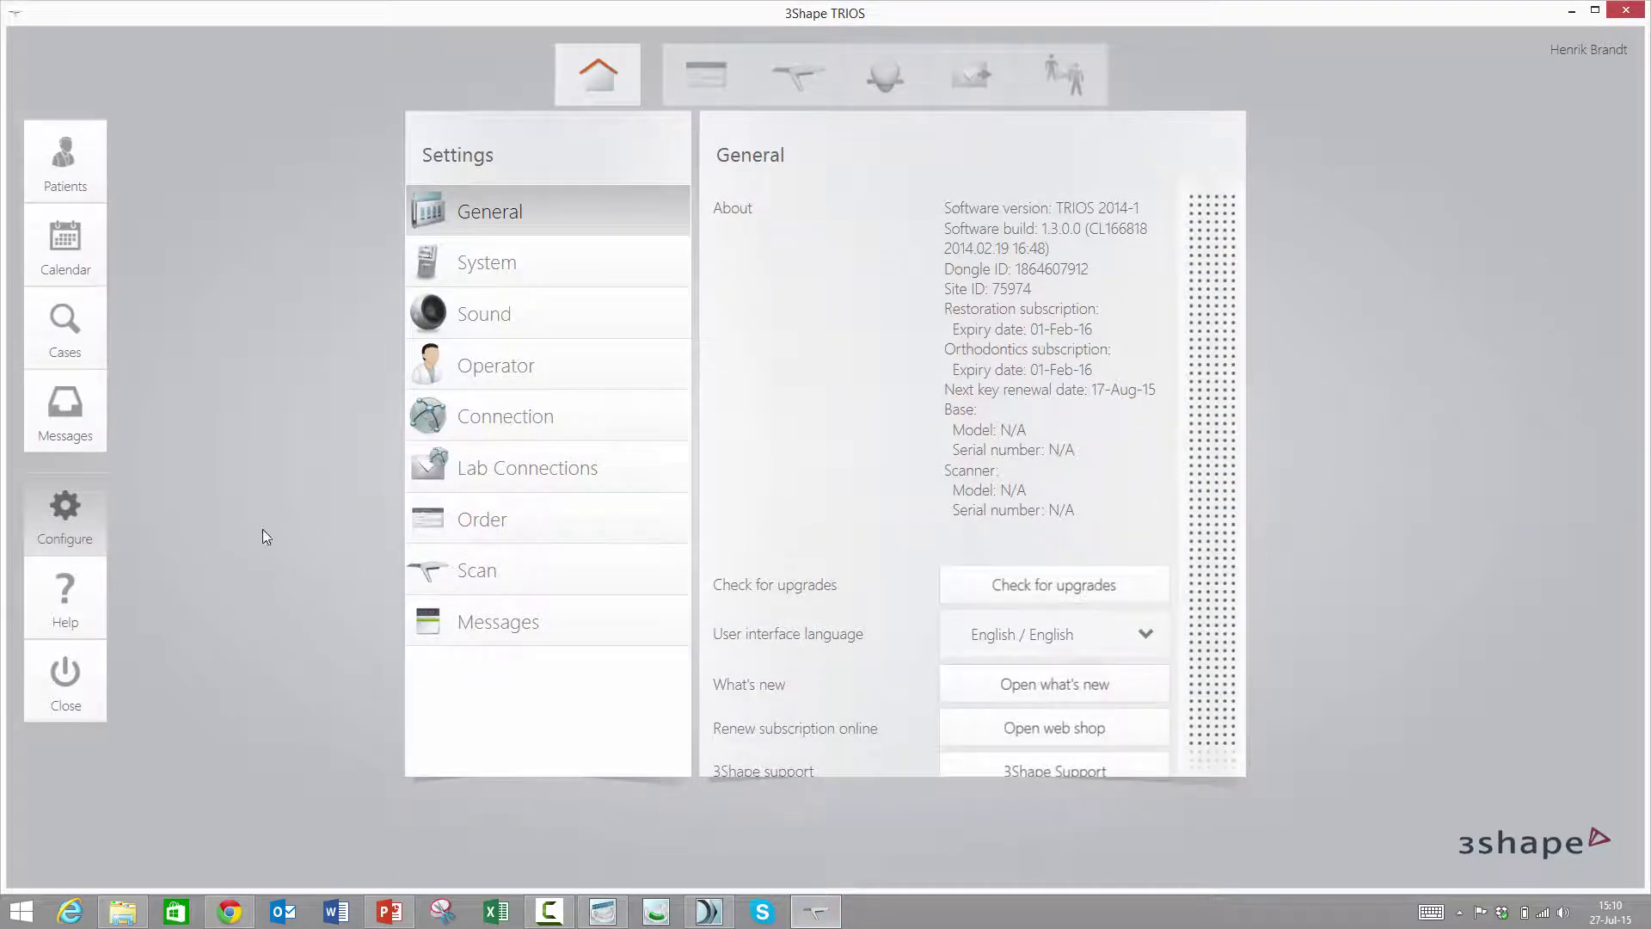
{"action": "left_click", "coordinate": [507, 475]}
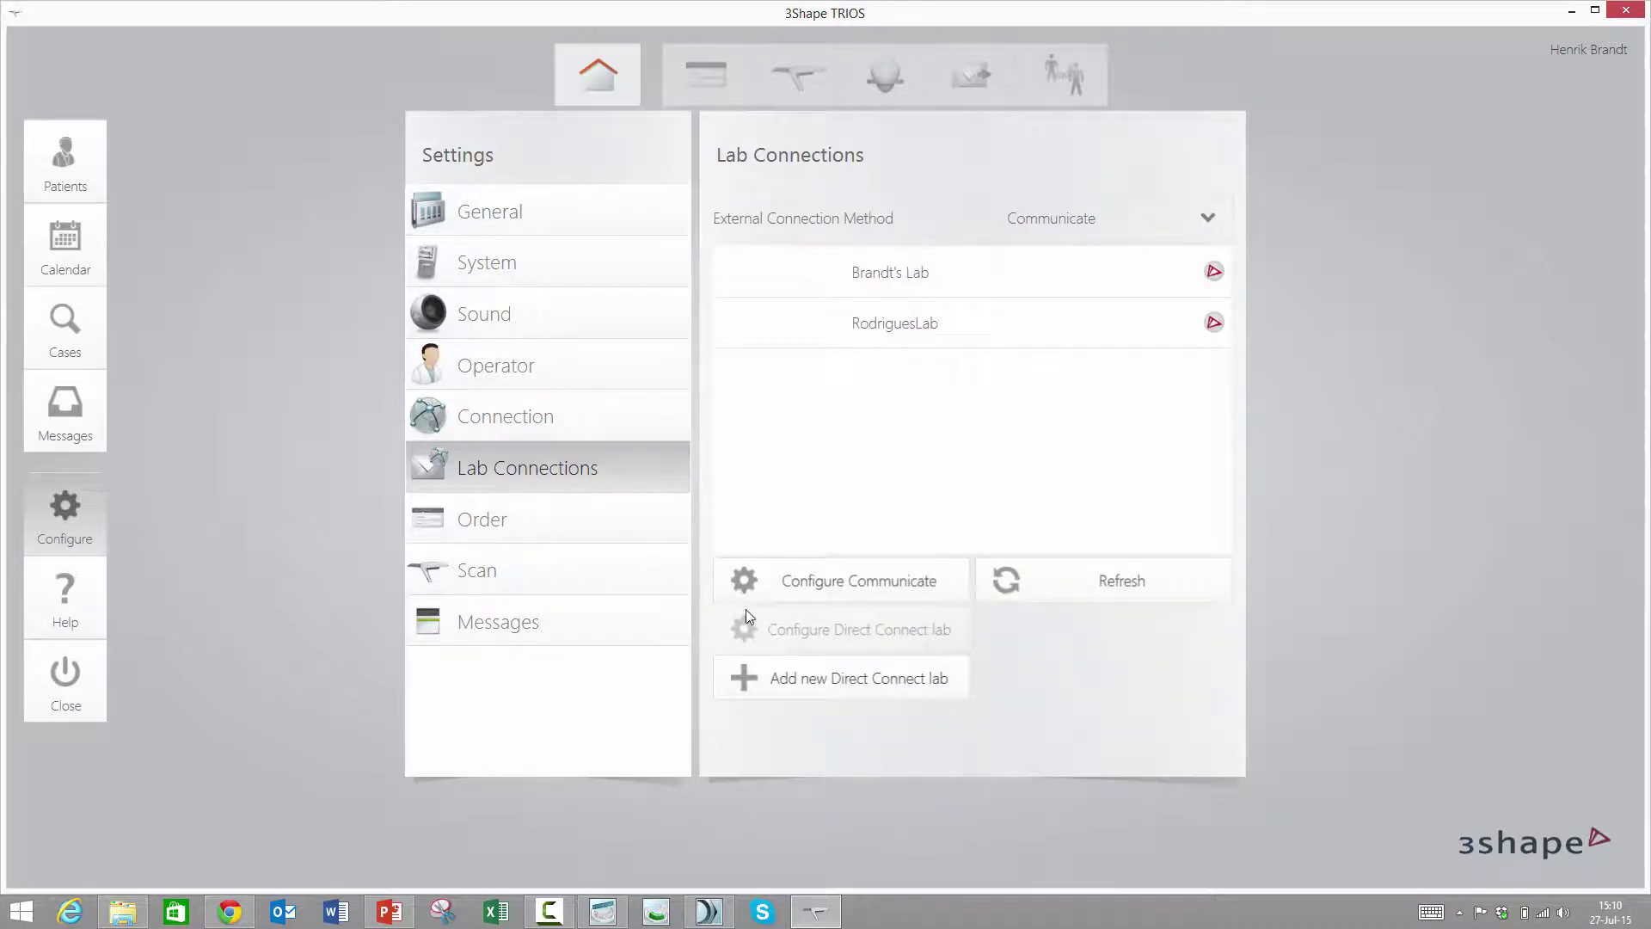
{"action": "left_click", "coordinate": [828, 680]}
Step: Name the new lab Direct Connect and set its folder path to c:\DC
{"action": "left_click", "coordinate": [753, 325]}
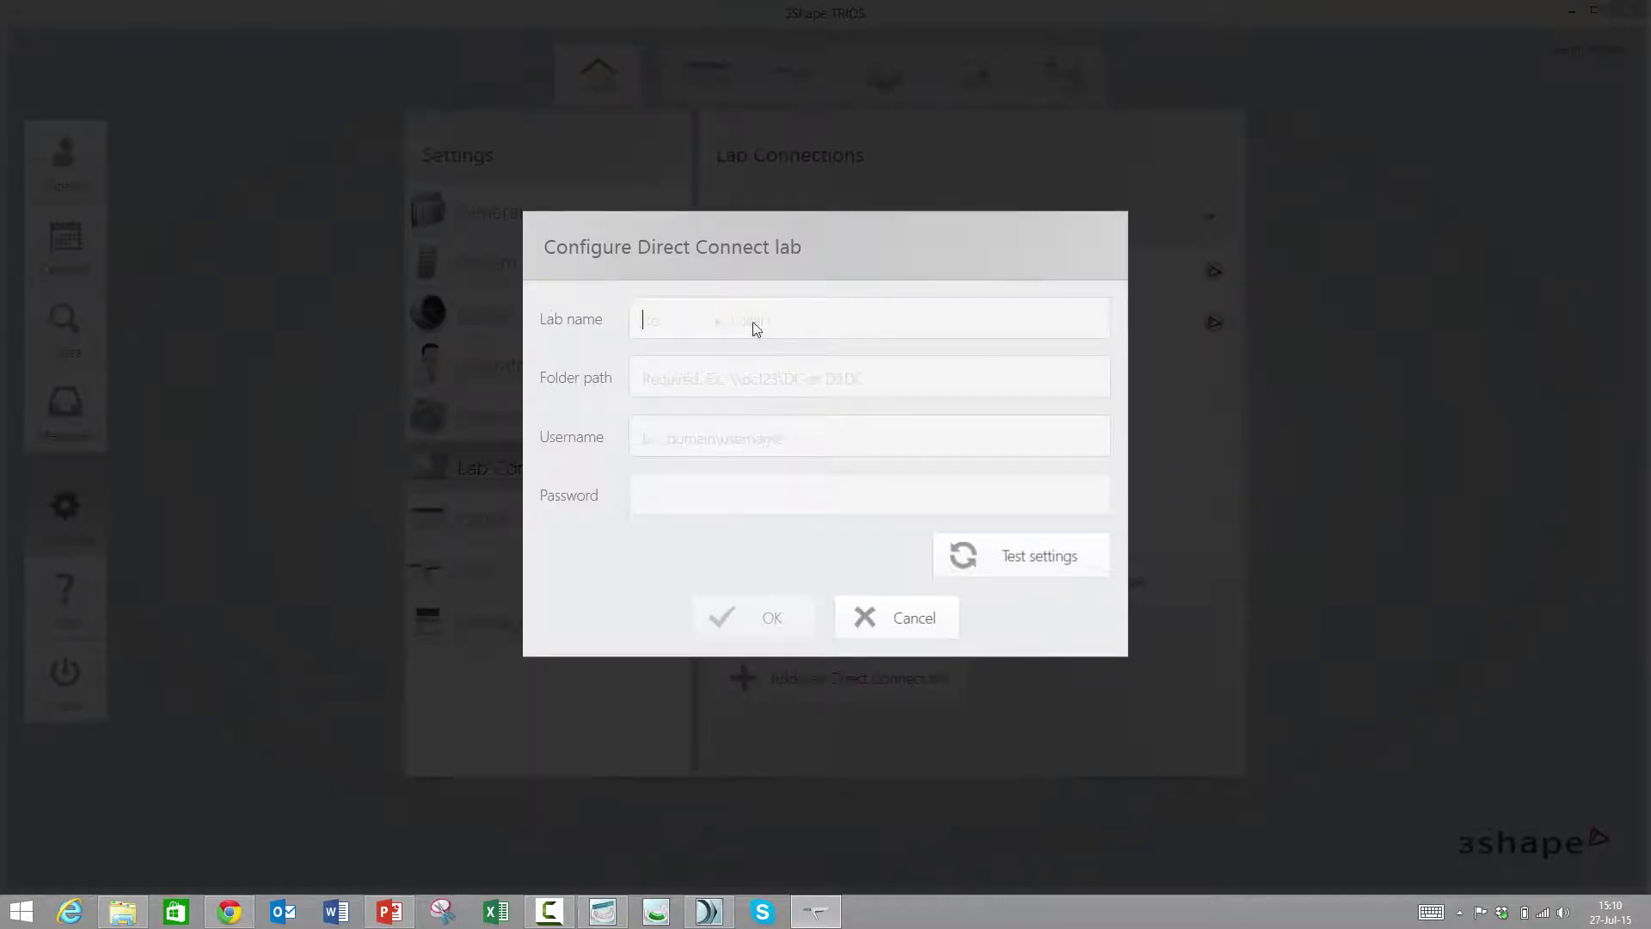
{"action": "type", "text": "Direct Connect"}
{"action": "key", "text": "Tab"}
{"action": "type", "text": "c"}
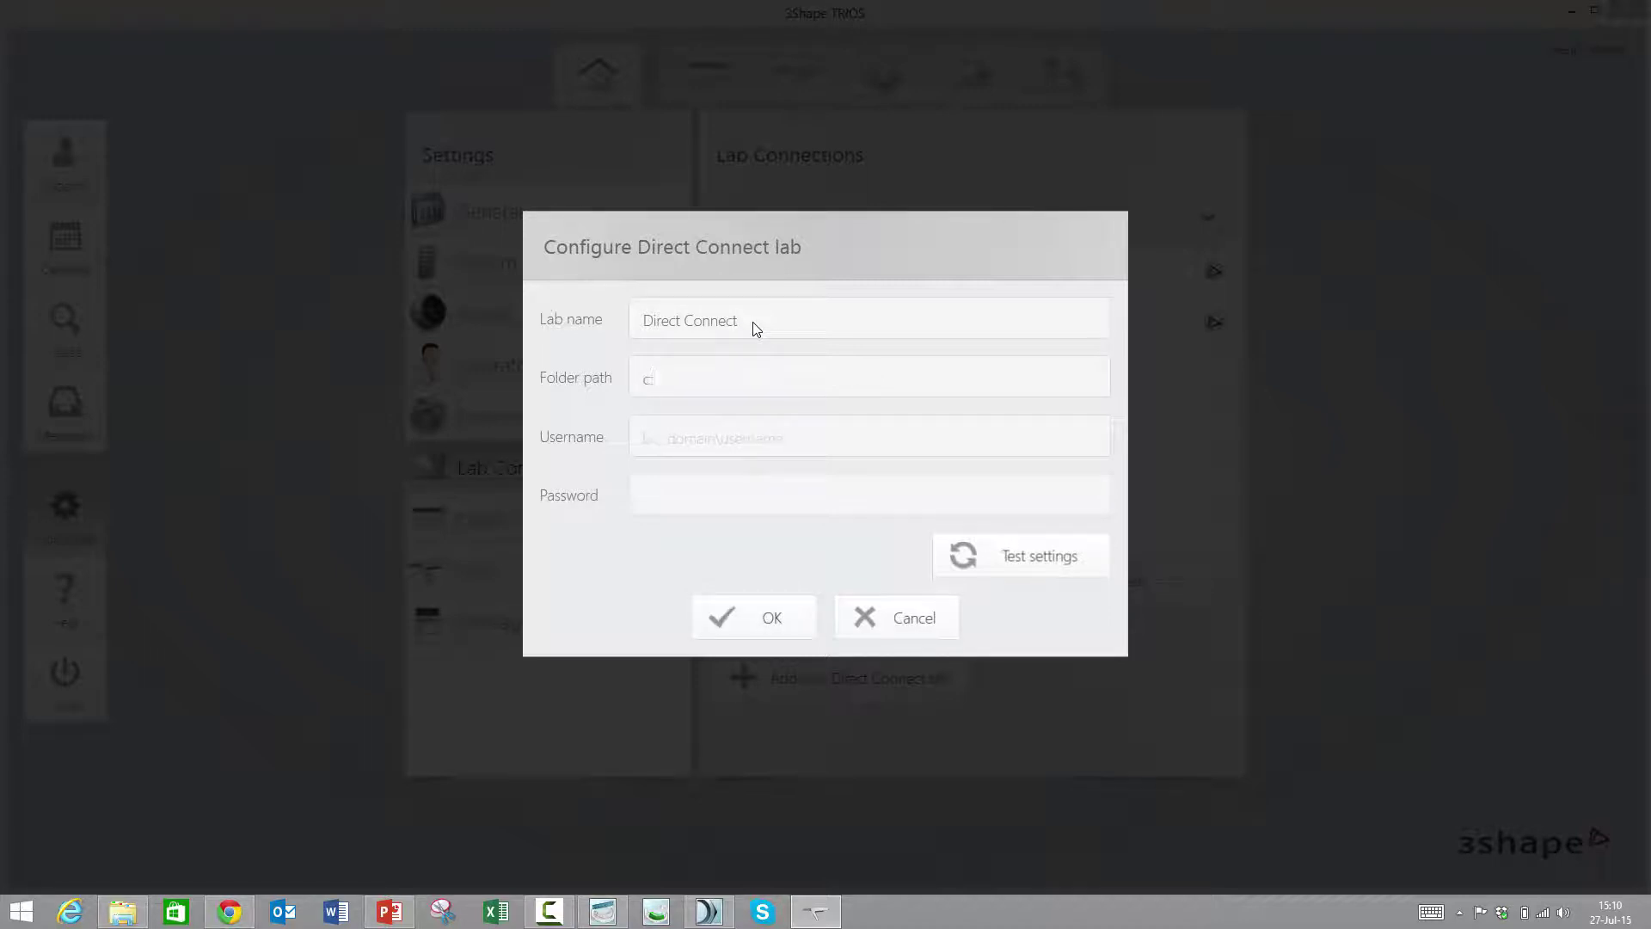
{"action": "type", "text": ":@"}
{"action": "key", "text": "BackSpace"}
{"action": "key", "text": "BackSpace"}
{"action": "type", "text": ":\\DC"}
Step: Test the Direct Connect lab's settings and save the new lab connection
{"action": "left_click", "coordinate": [1035, 565]}
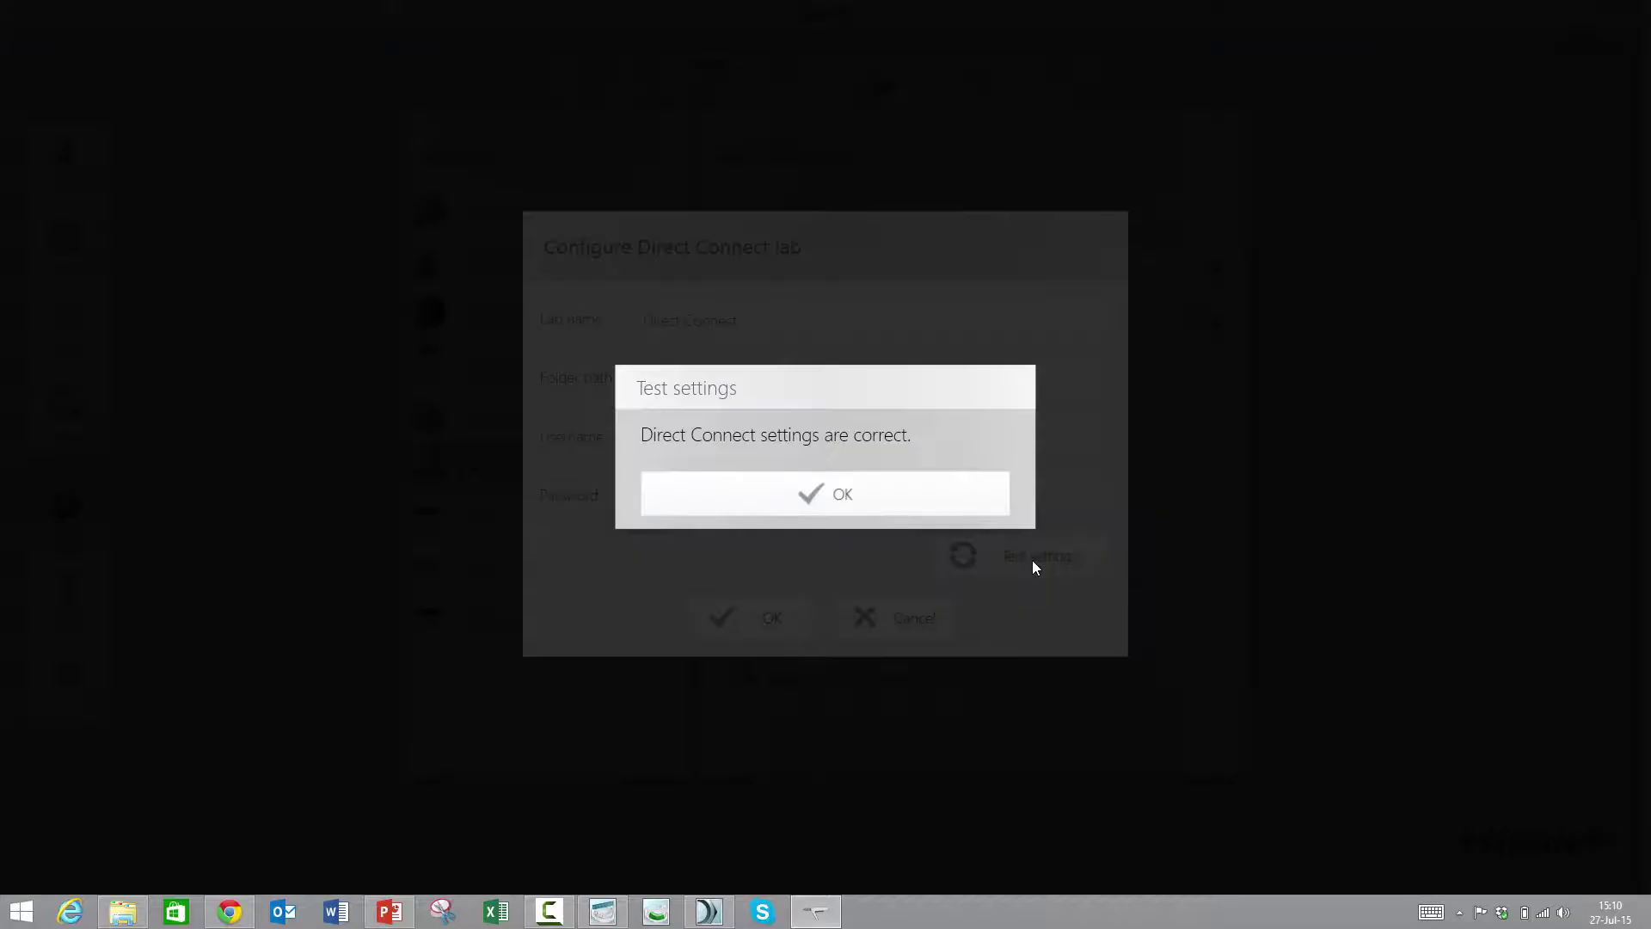
{"action": "left_click", "coordinate": [838, 497]}
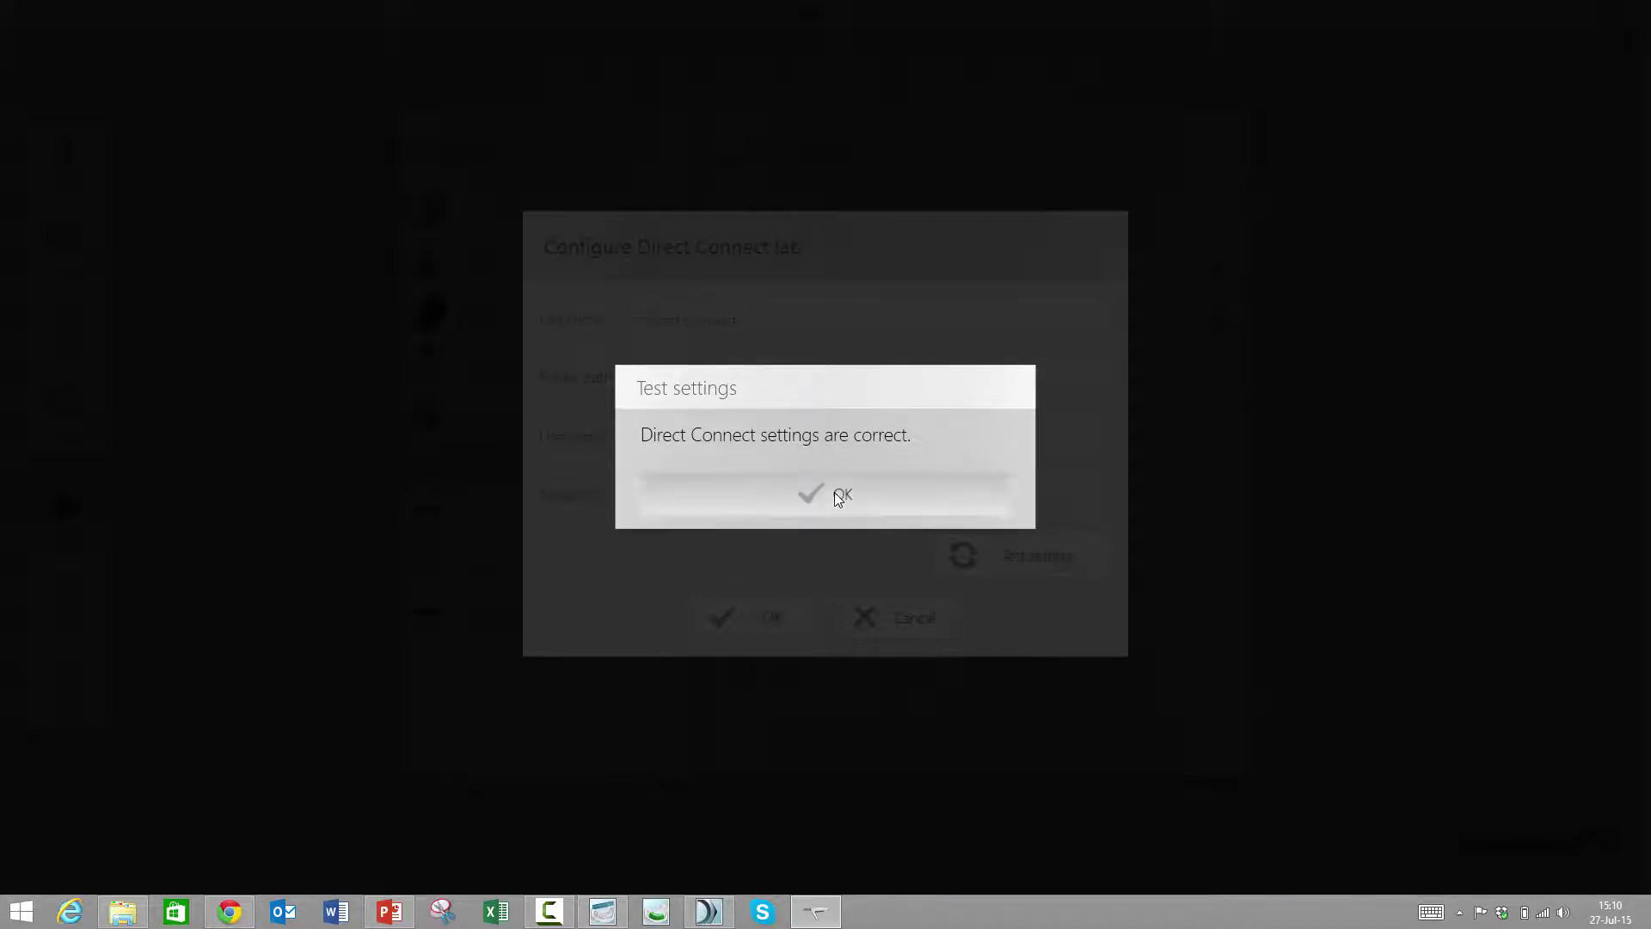
{"action": "left_click", "coordinate": [771, 619]}
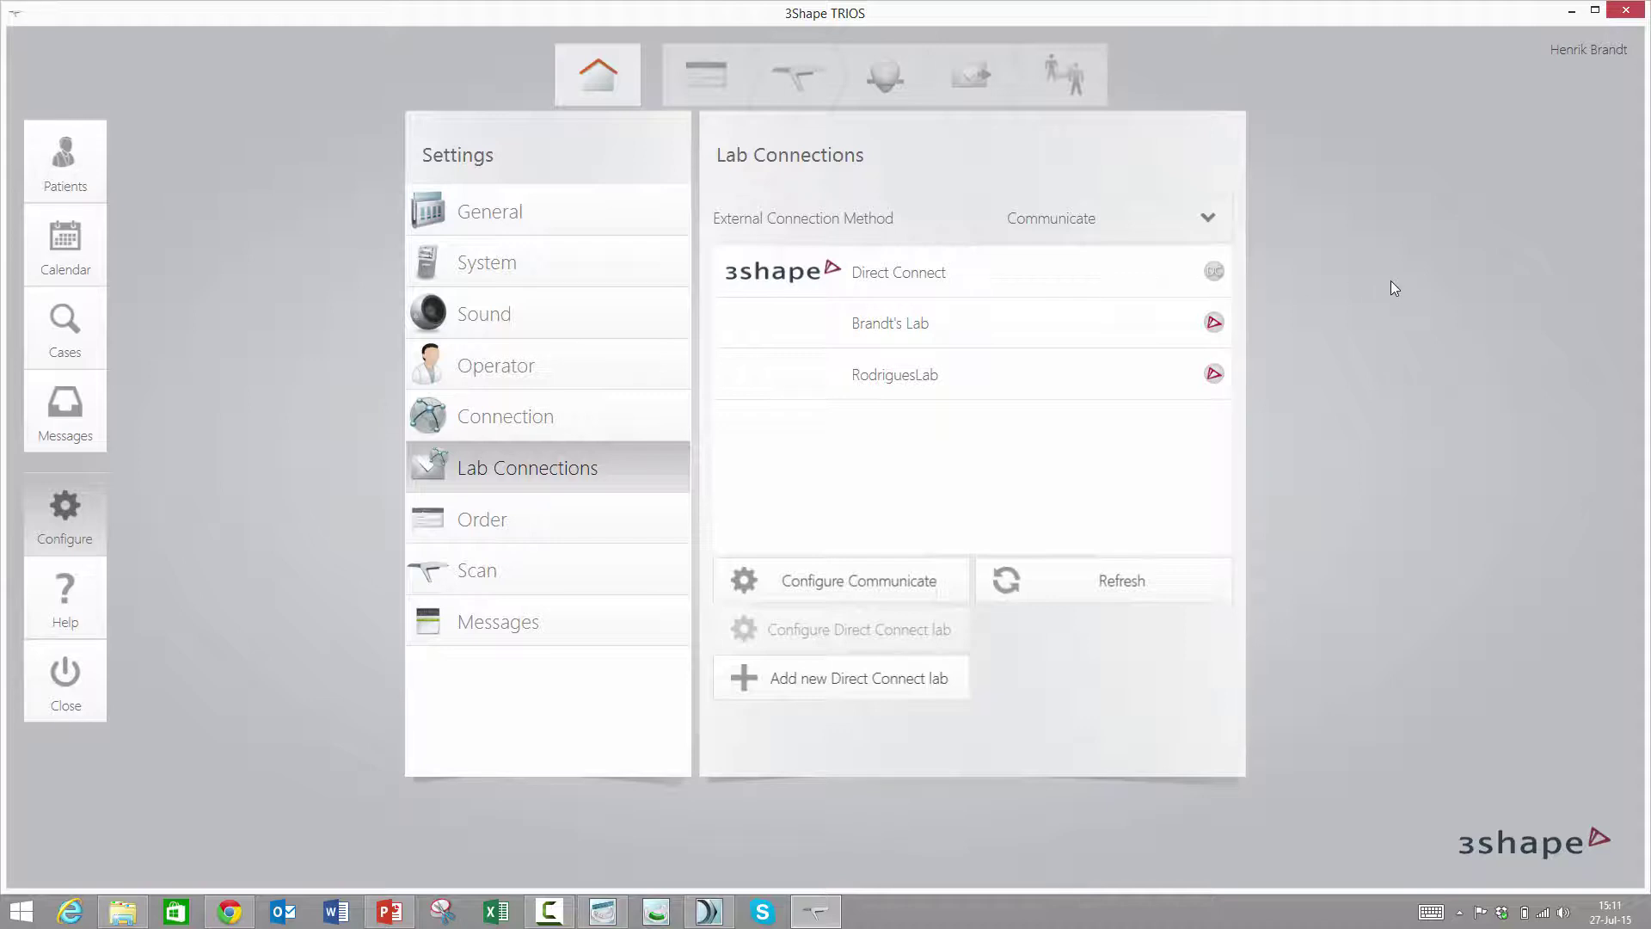
Step: Bring up the Orthodontics System Control Panel and shut down 3Shape TRIOS
{"action": "left_click", "coordinate": [705, 916]}
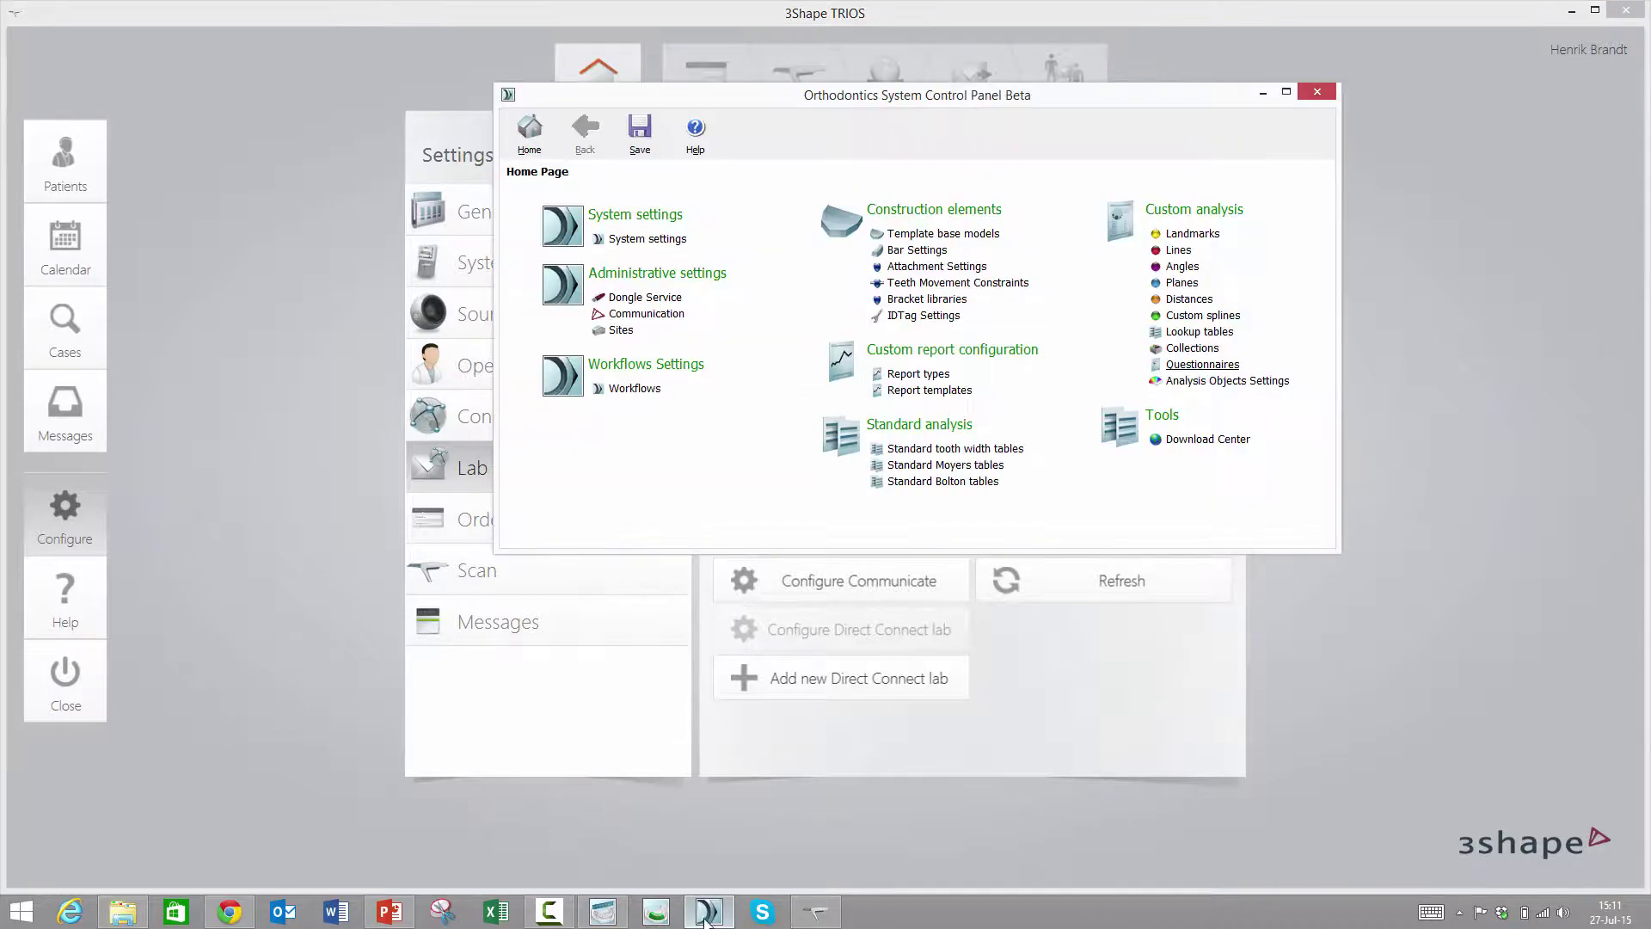
{"action": "left_click", "coordinate": [1626, 9]}
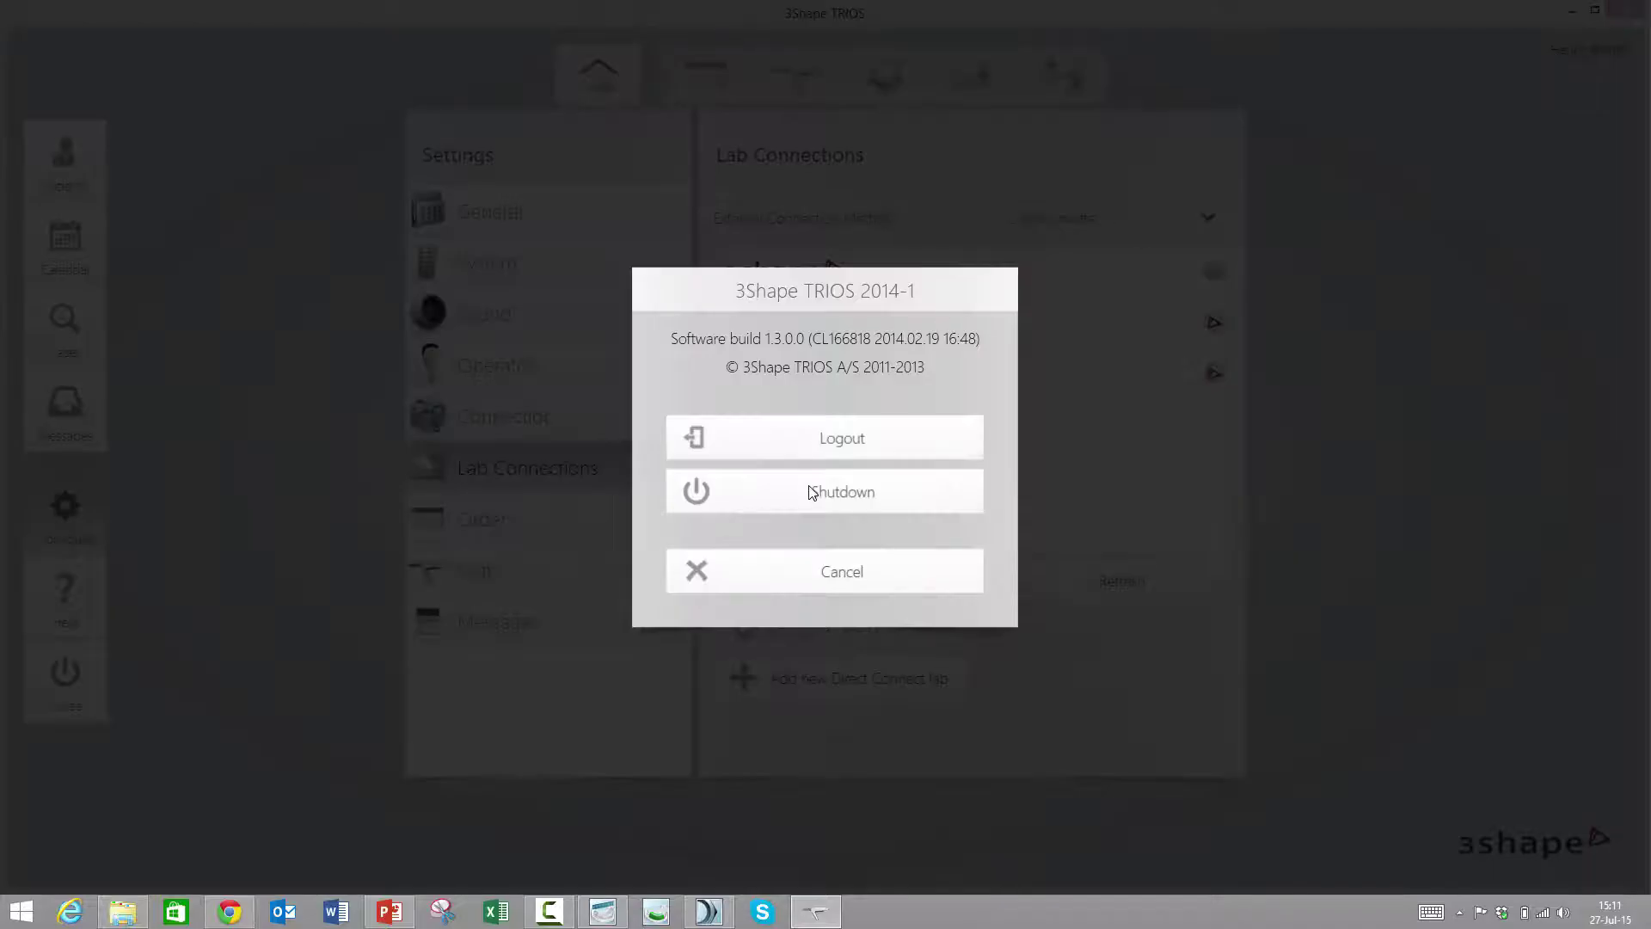
{"action": "left_click", "coordinate": [794, 499]}
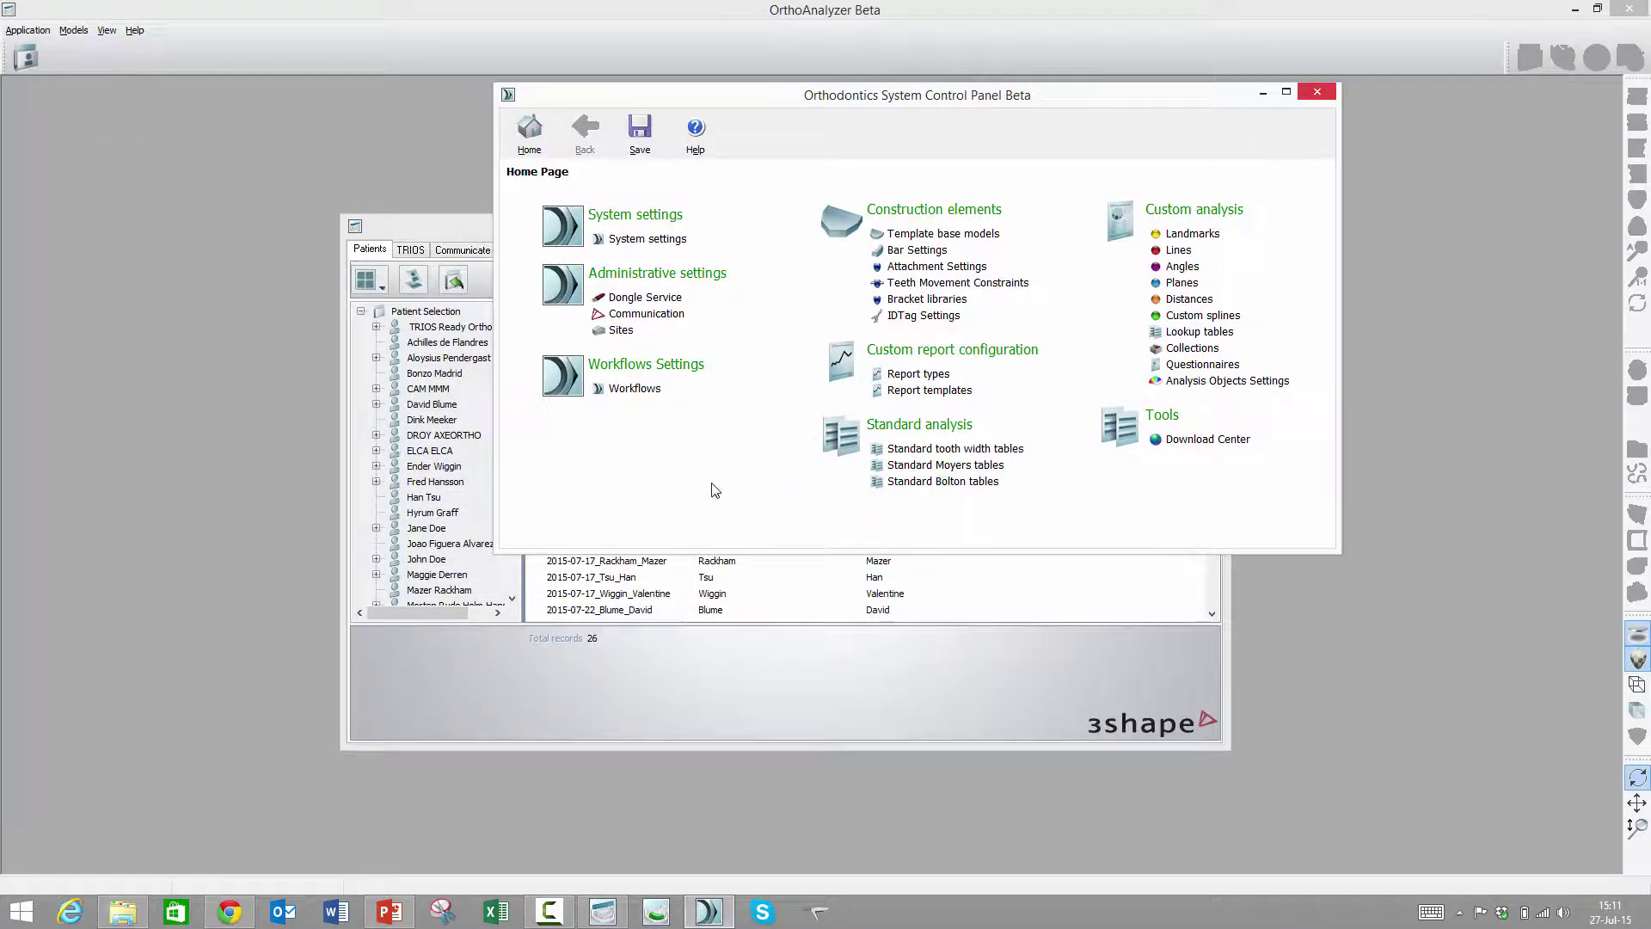
Step: Enable TRIOS Direct Connection in the control panel's communication settings
{"action": "left_click", "coordinate": [645, 315]}
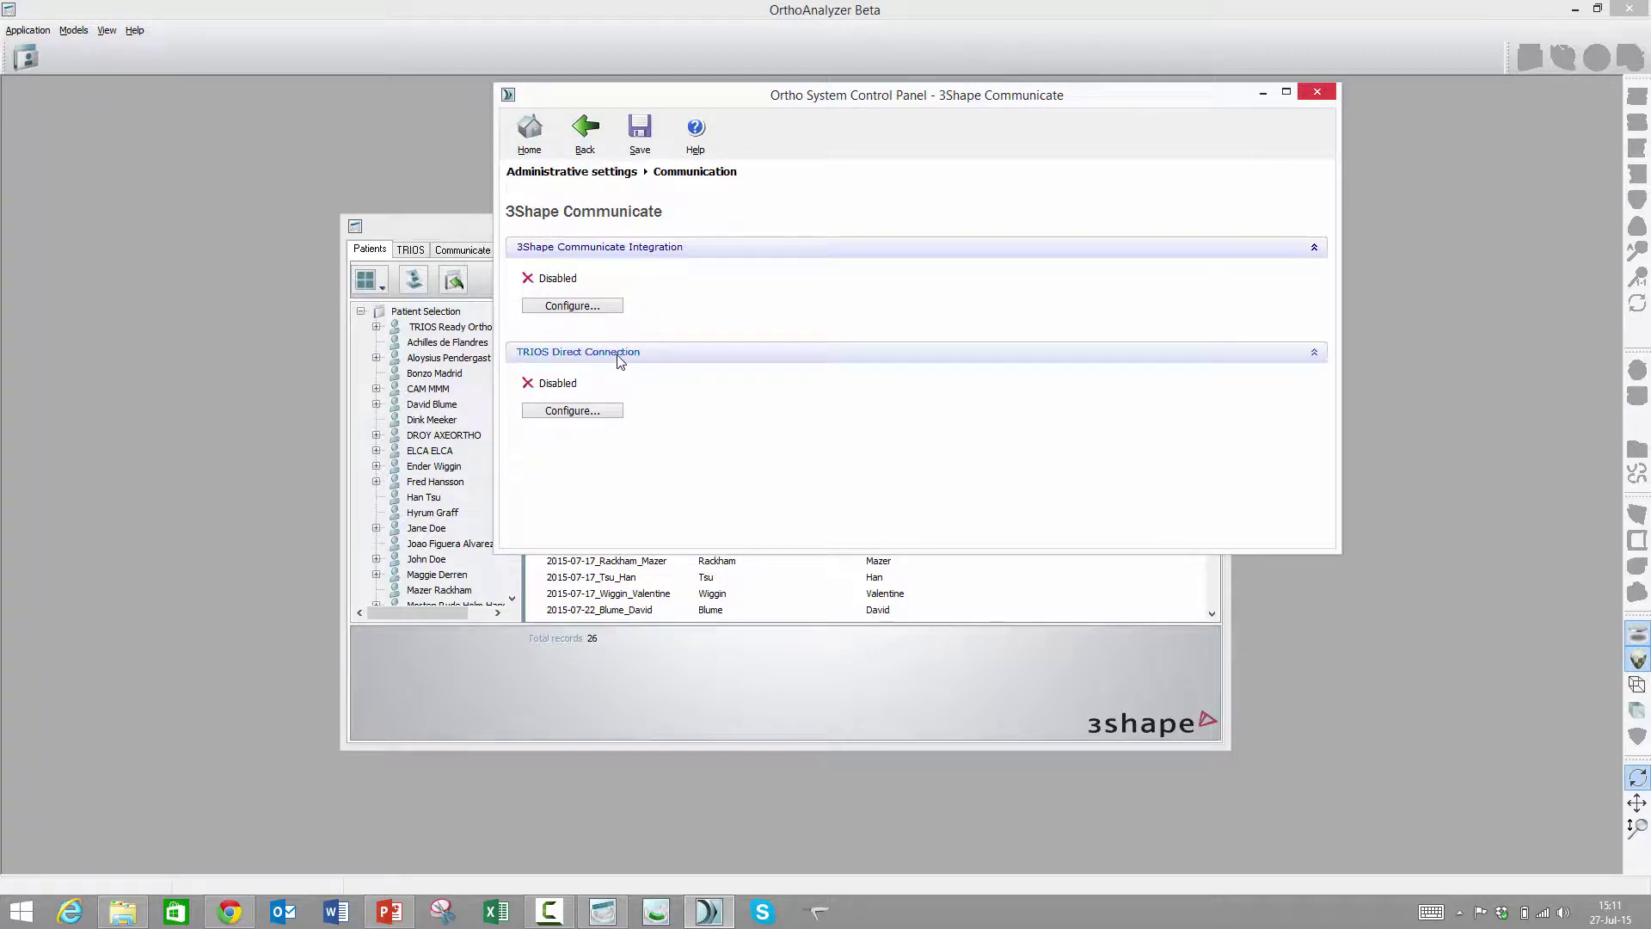
{"action": "left_click", "coordinate": [568, 415]}
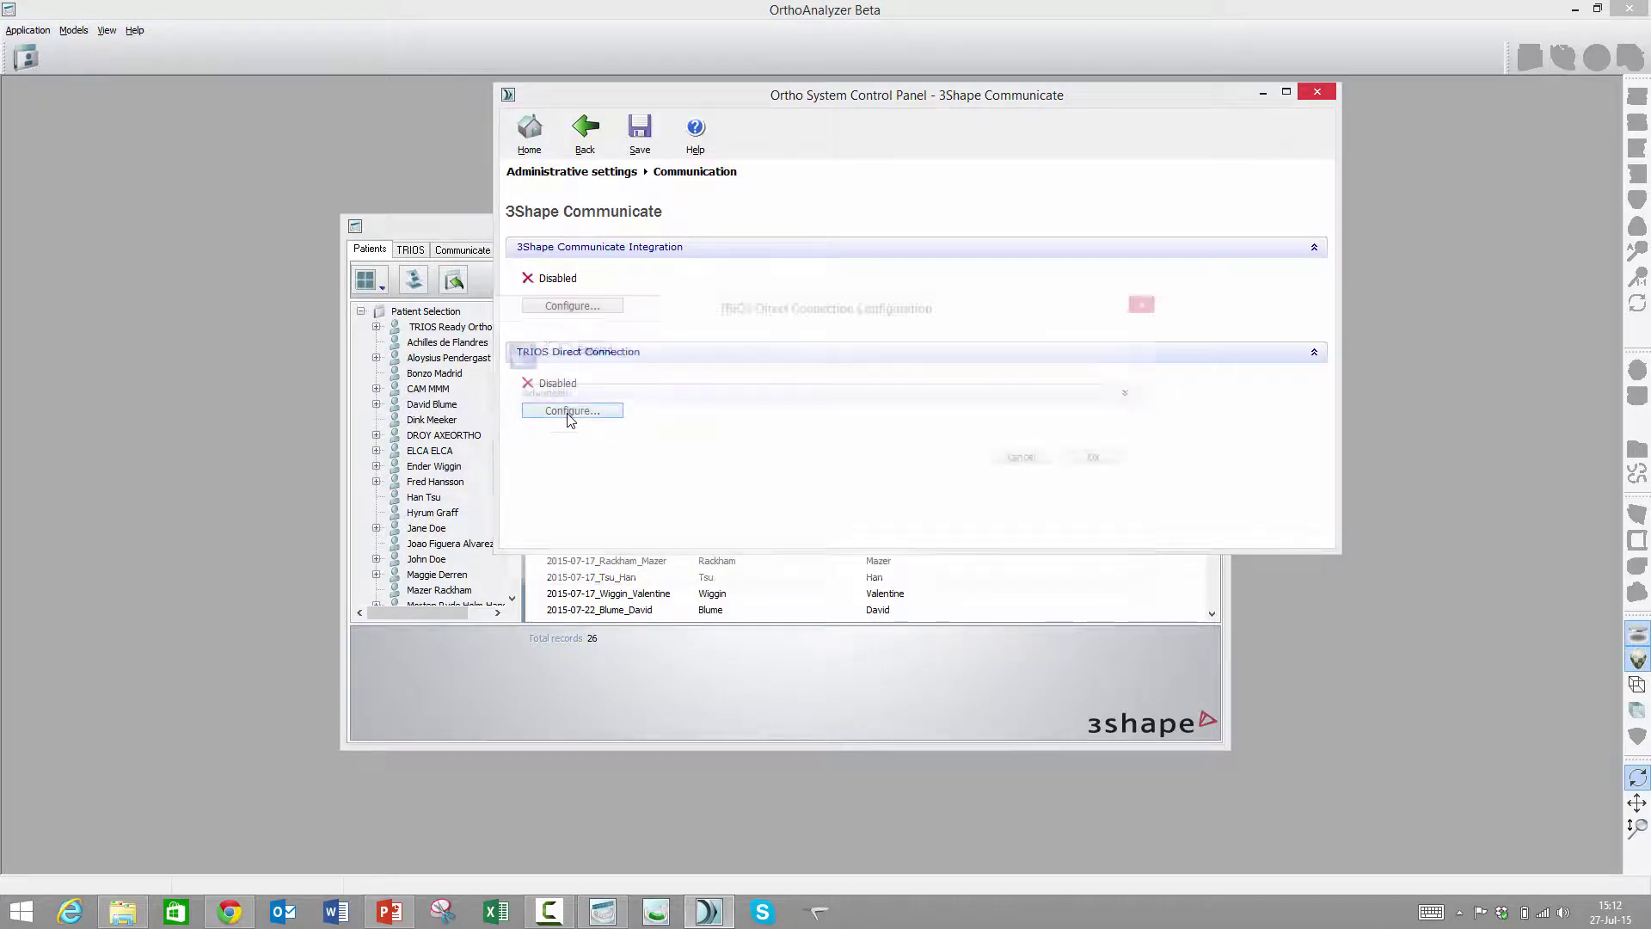
{"action": "left_click", "coordinate": [554, 353]}
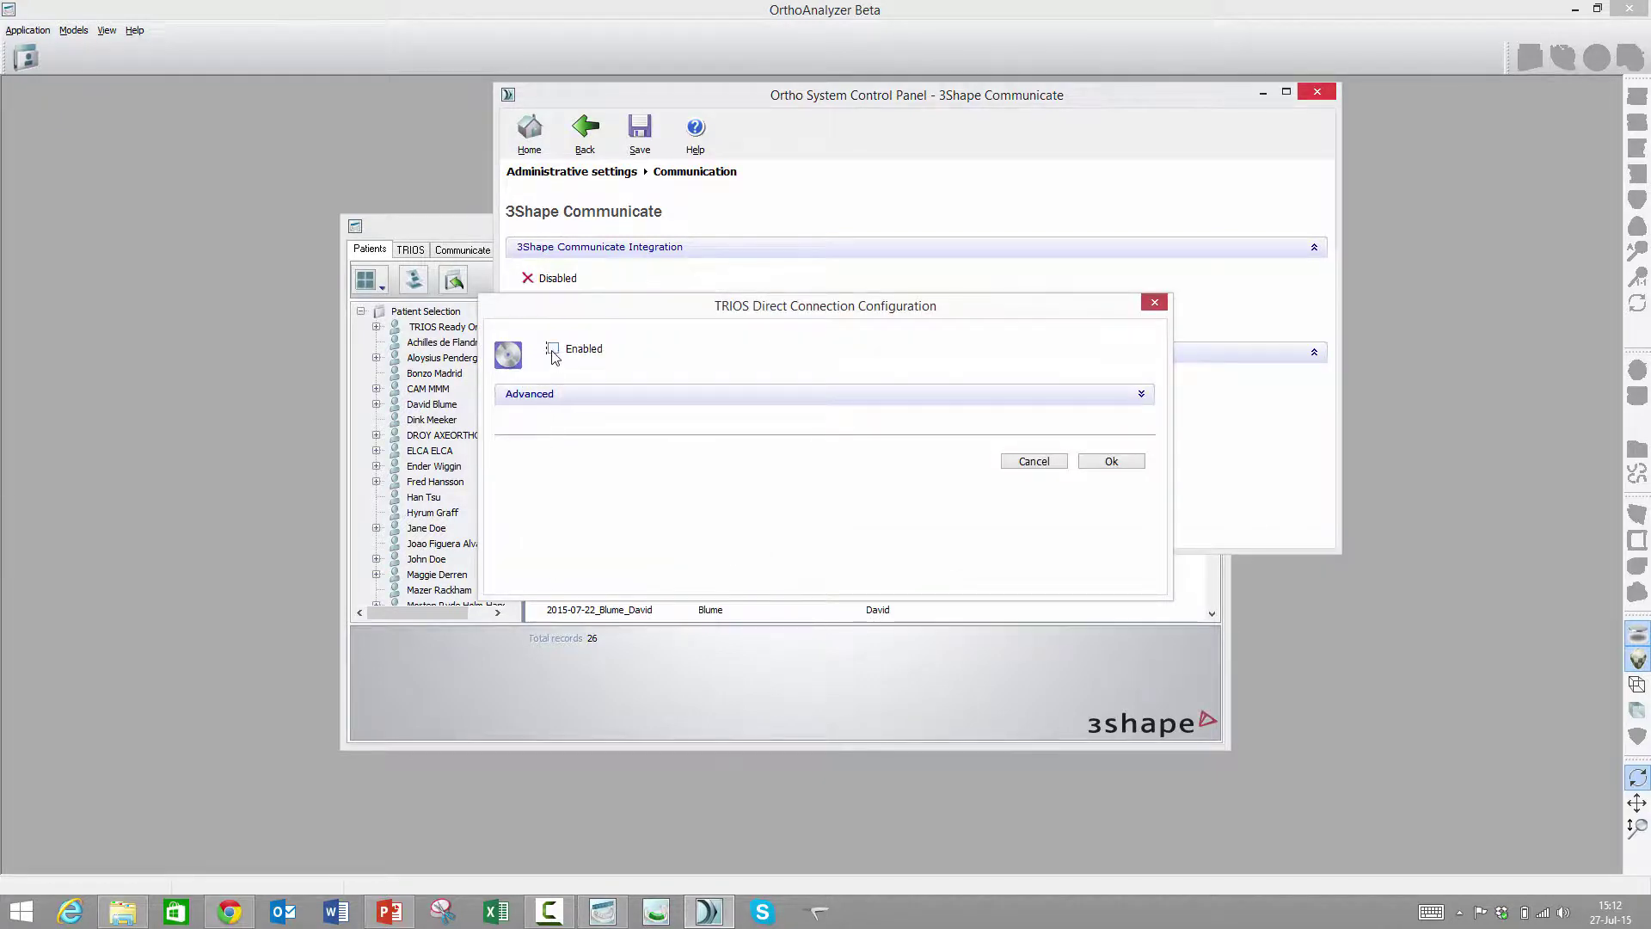
Step: Set the TRIOS Direct Connection folder to c:\DC in the advanced options and apply the configuration
{"action": "left_click", "coordinate": [533, 393]}
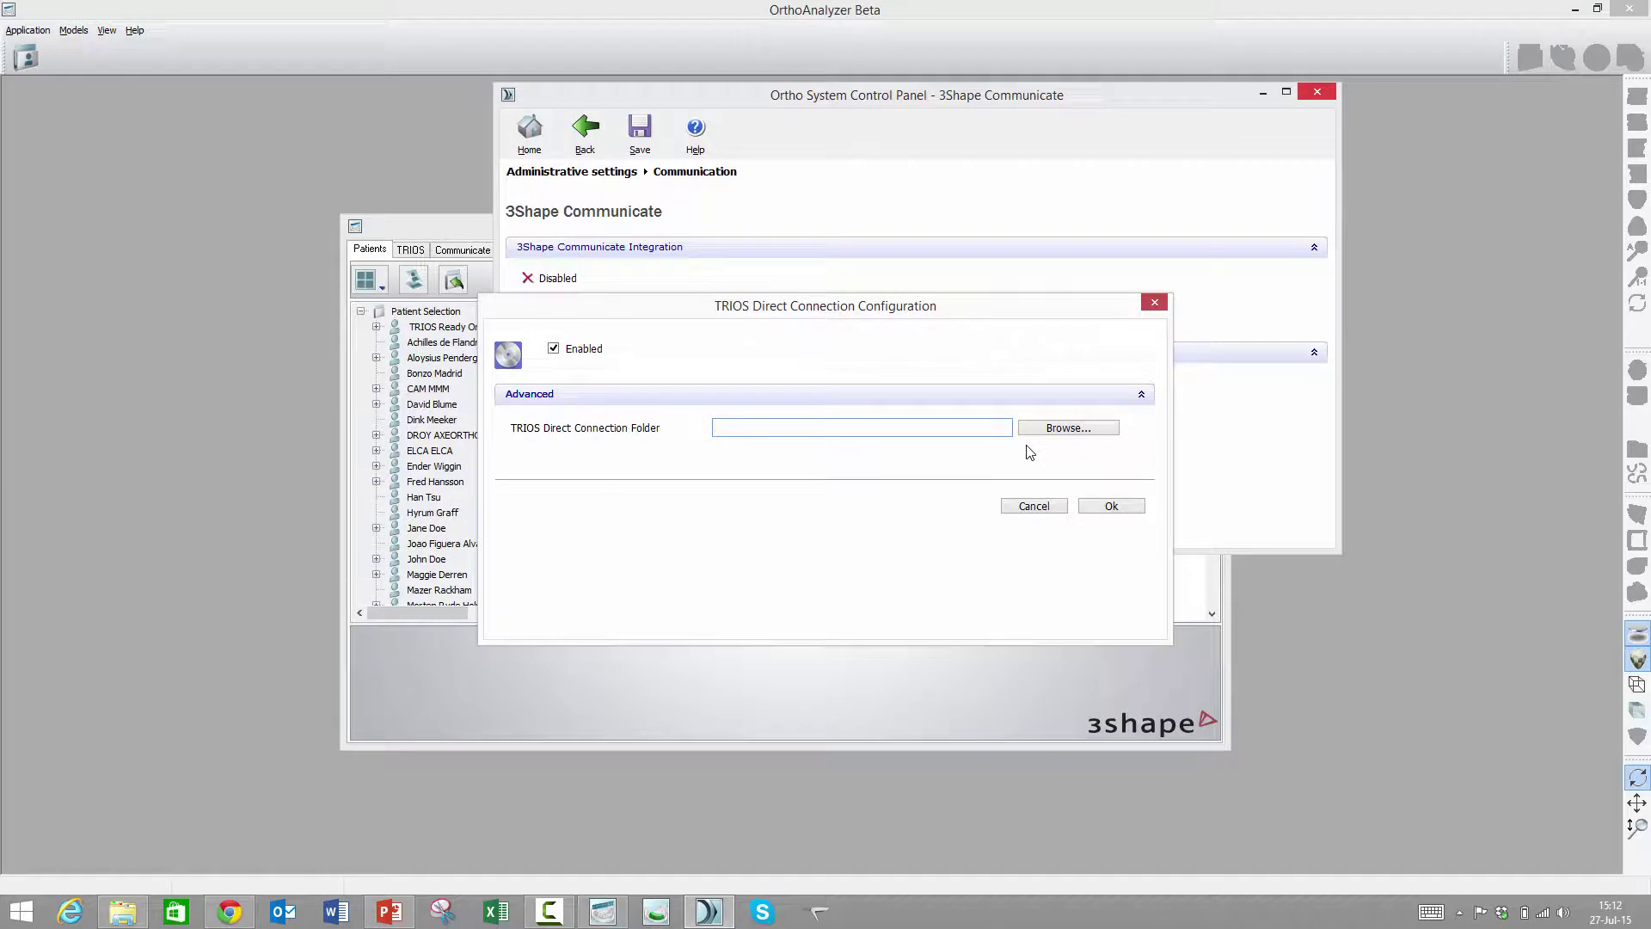
{"action": "type", "text": "C:"}
{"action": "type", "text": "C"}
{"action": "left_click", "coordinate": [1112, 508]}
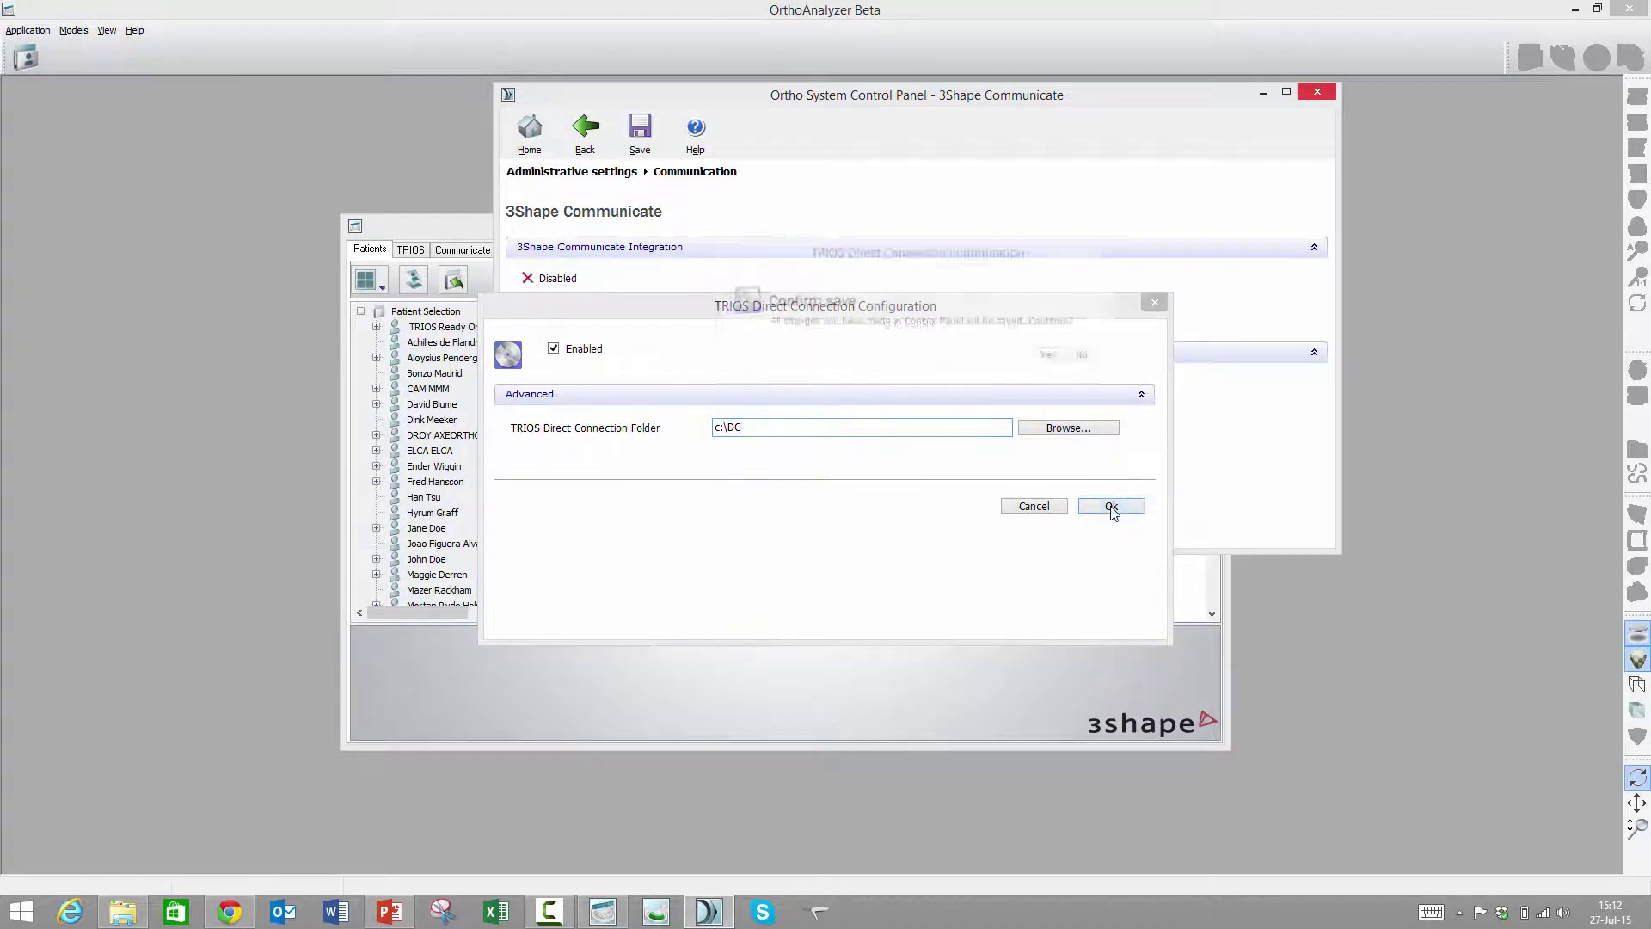
{"action": "left_click", "coordinate": [1062, 365]}
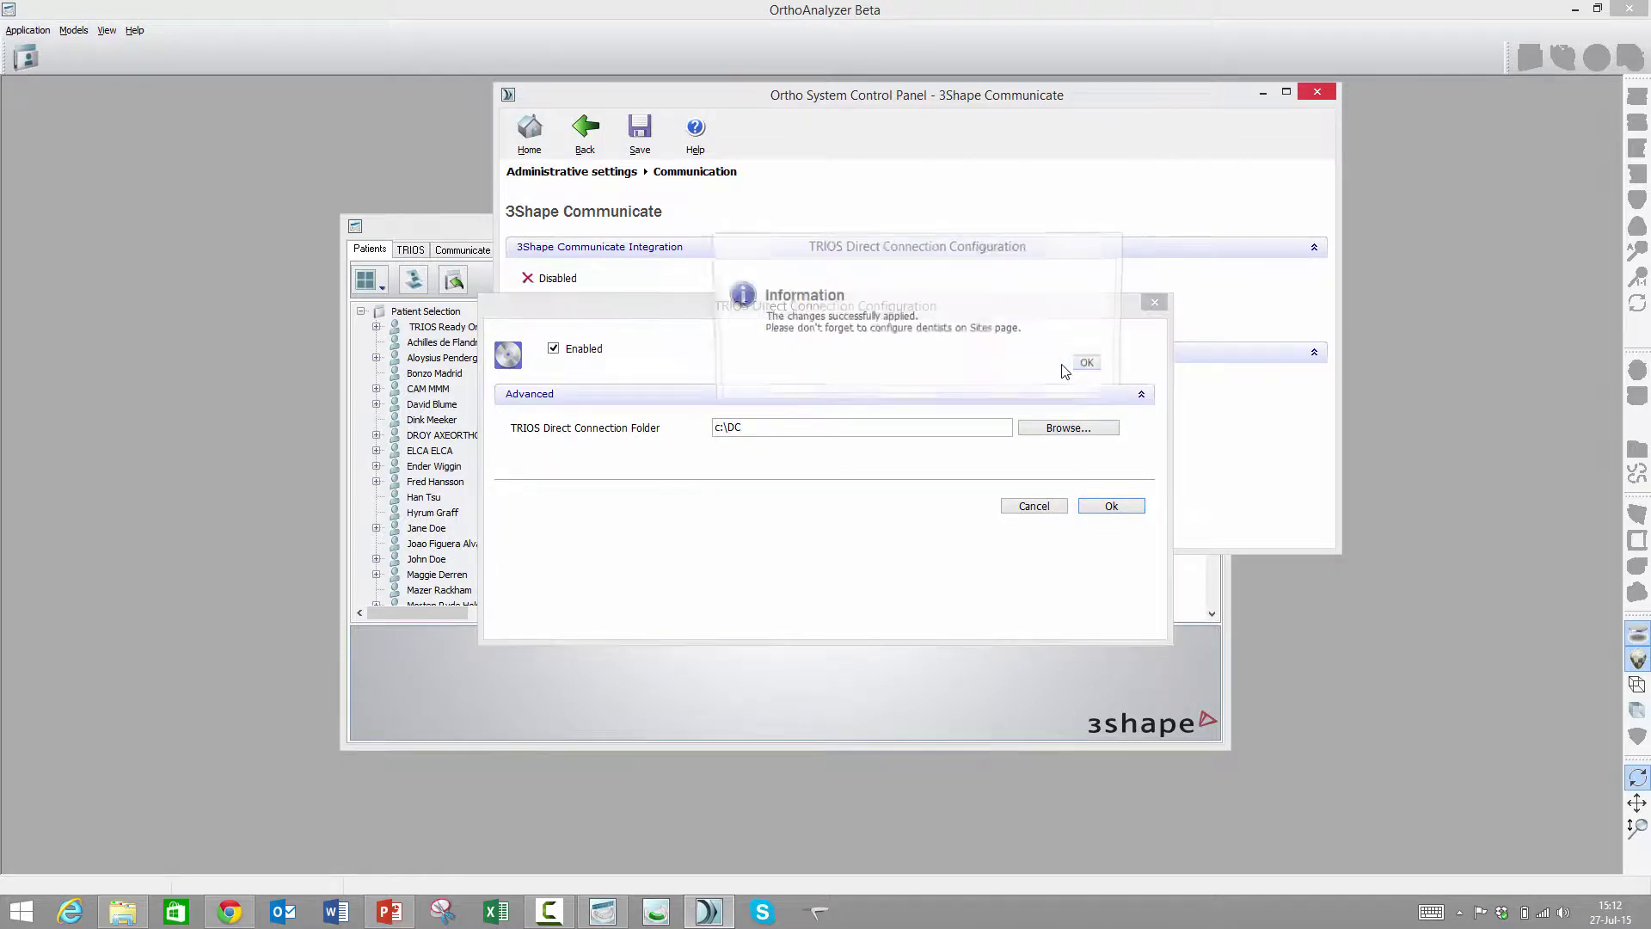
{"action": "left_click", "coordinate": [1091, 365]}
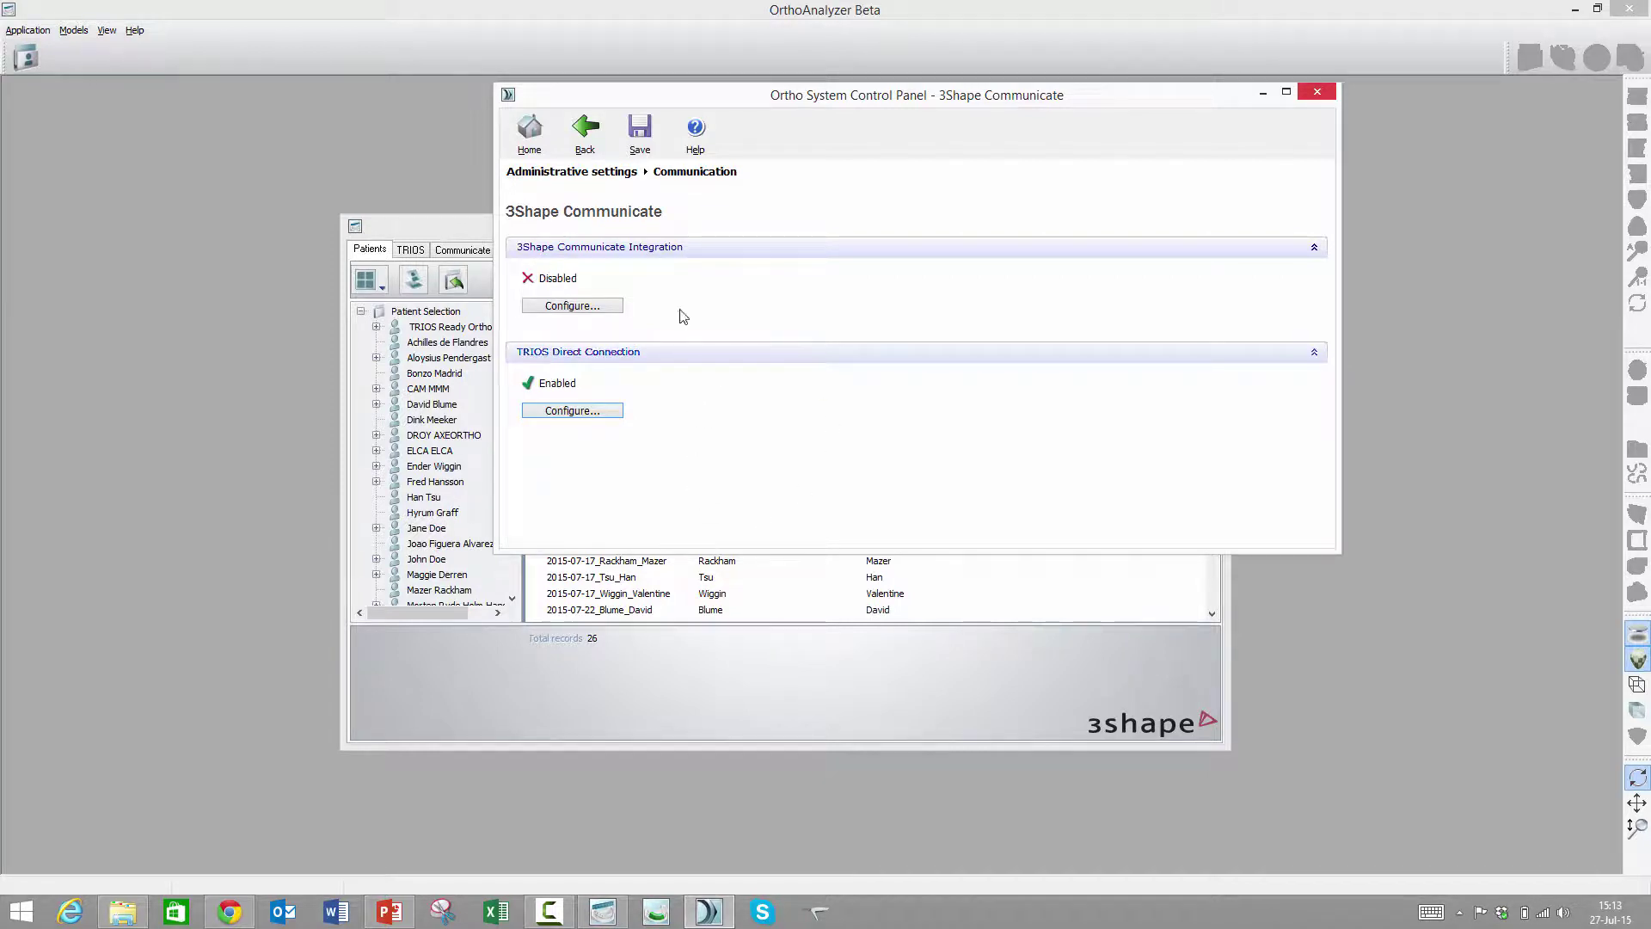
Step: Save the current control panel changes and close the Ortho System Control Panel
{"action": "left_click", "coordinate": [641, 138]}
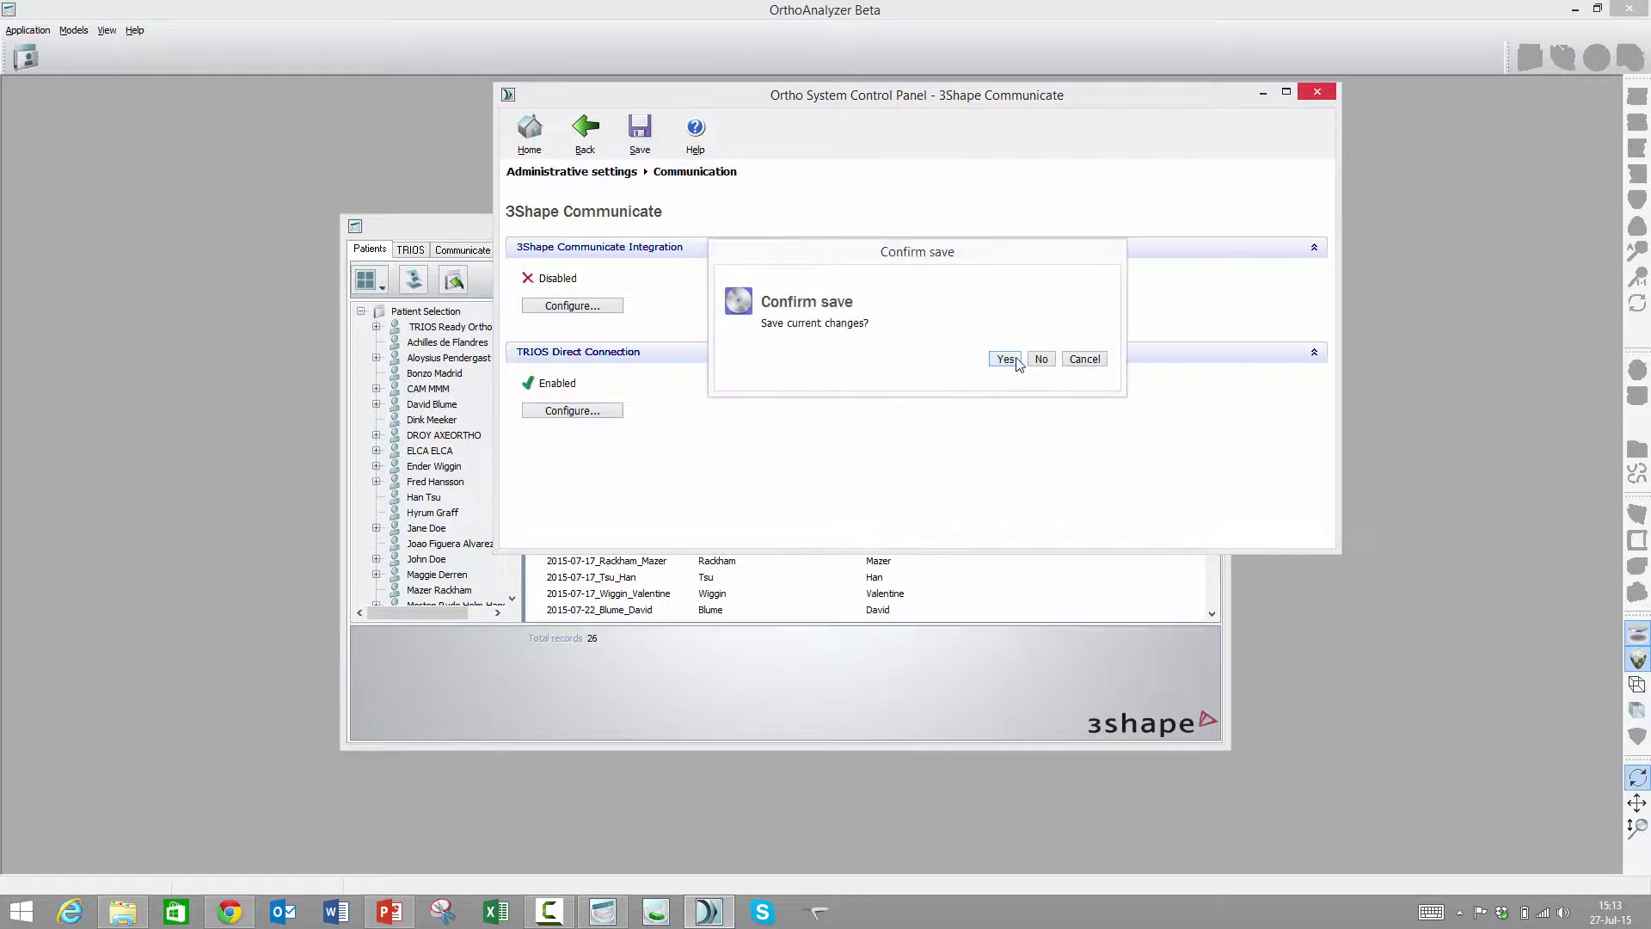
{"action": "left_click", "coordinate": [1004, 362]}
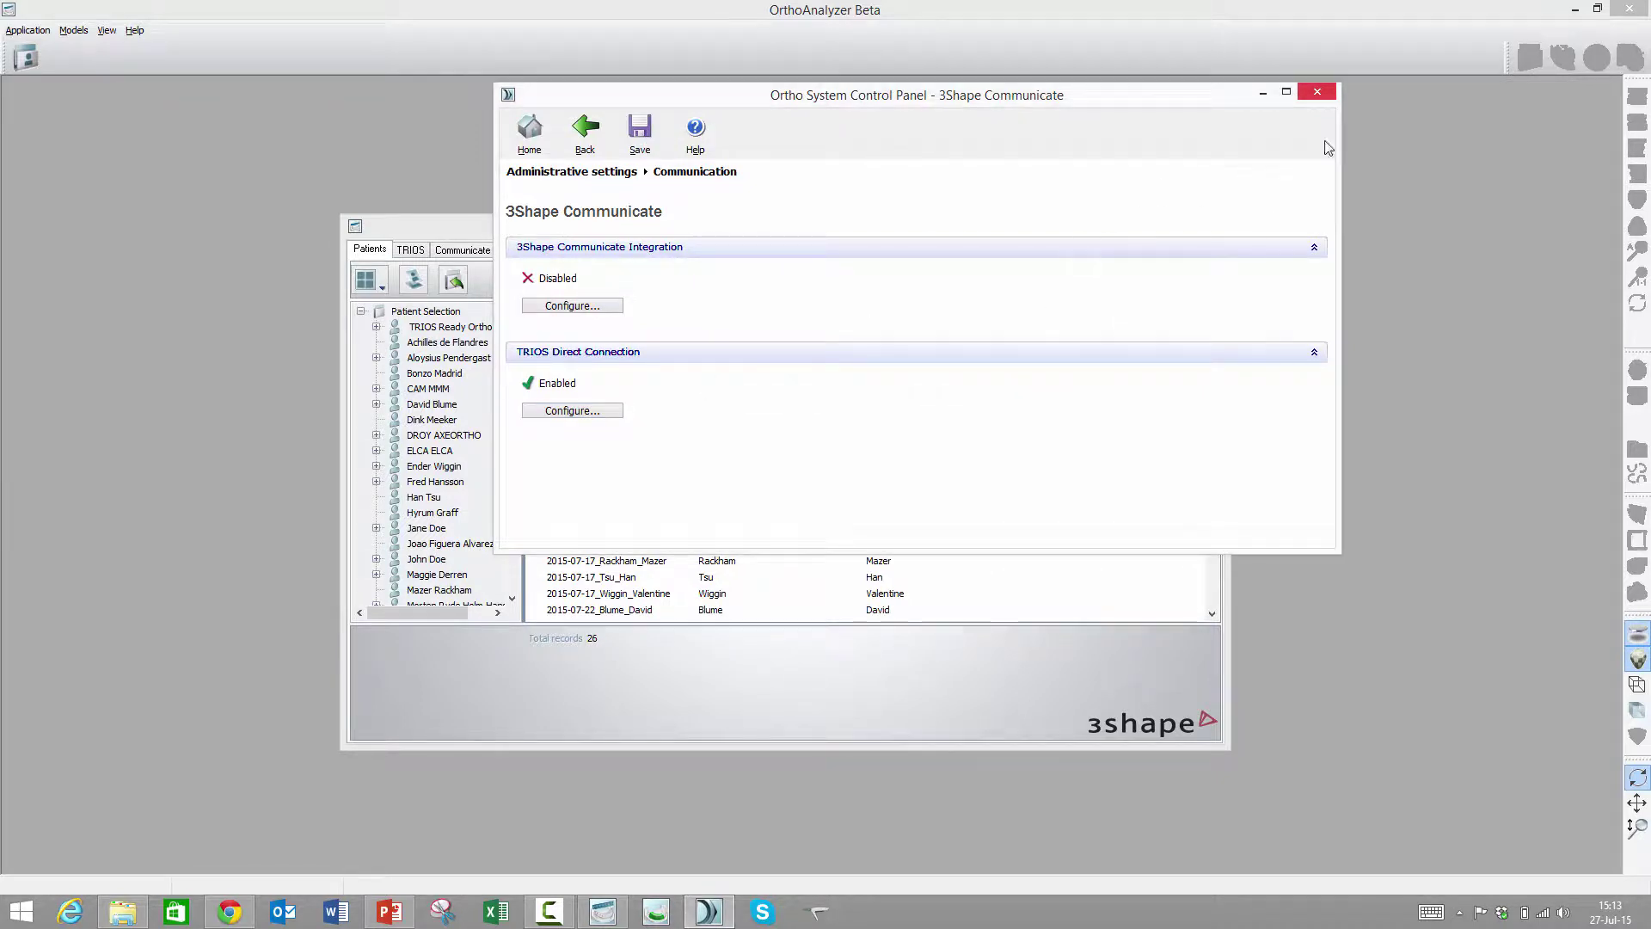
{"action": "left_click", "coordinate": [1317, 91]}
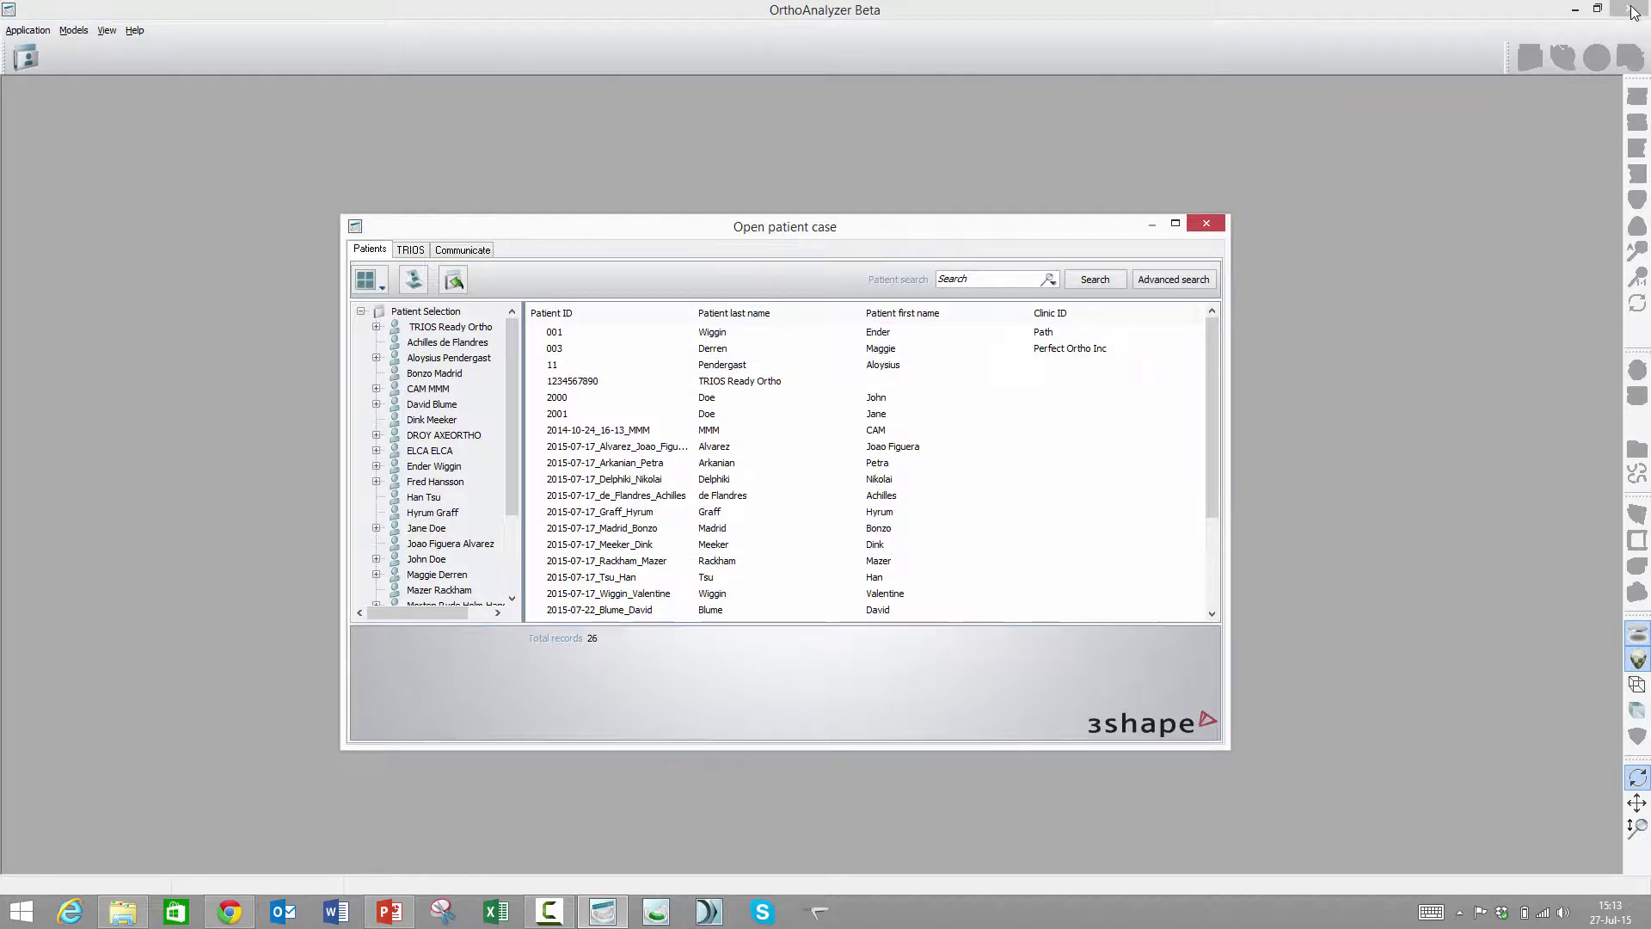
Step: Restart OrthoAnalyzer so that the saved connection settings take effect
{"action": "left_click", "coordinate": [1150, 228]}
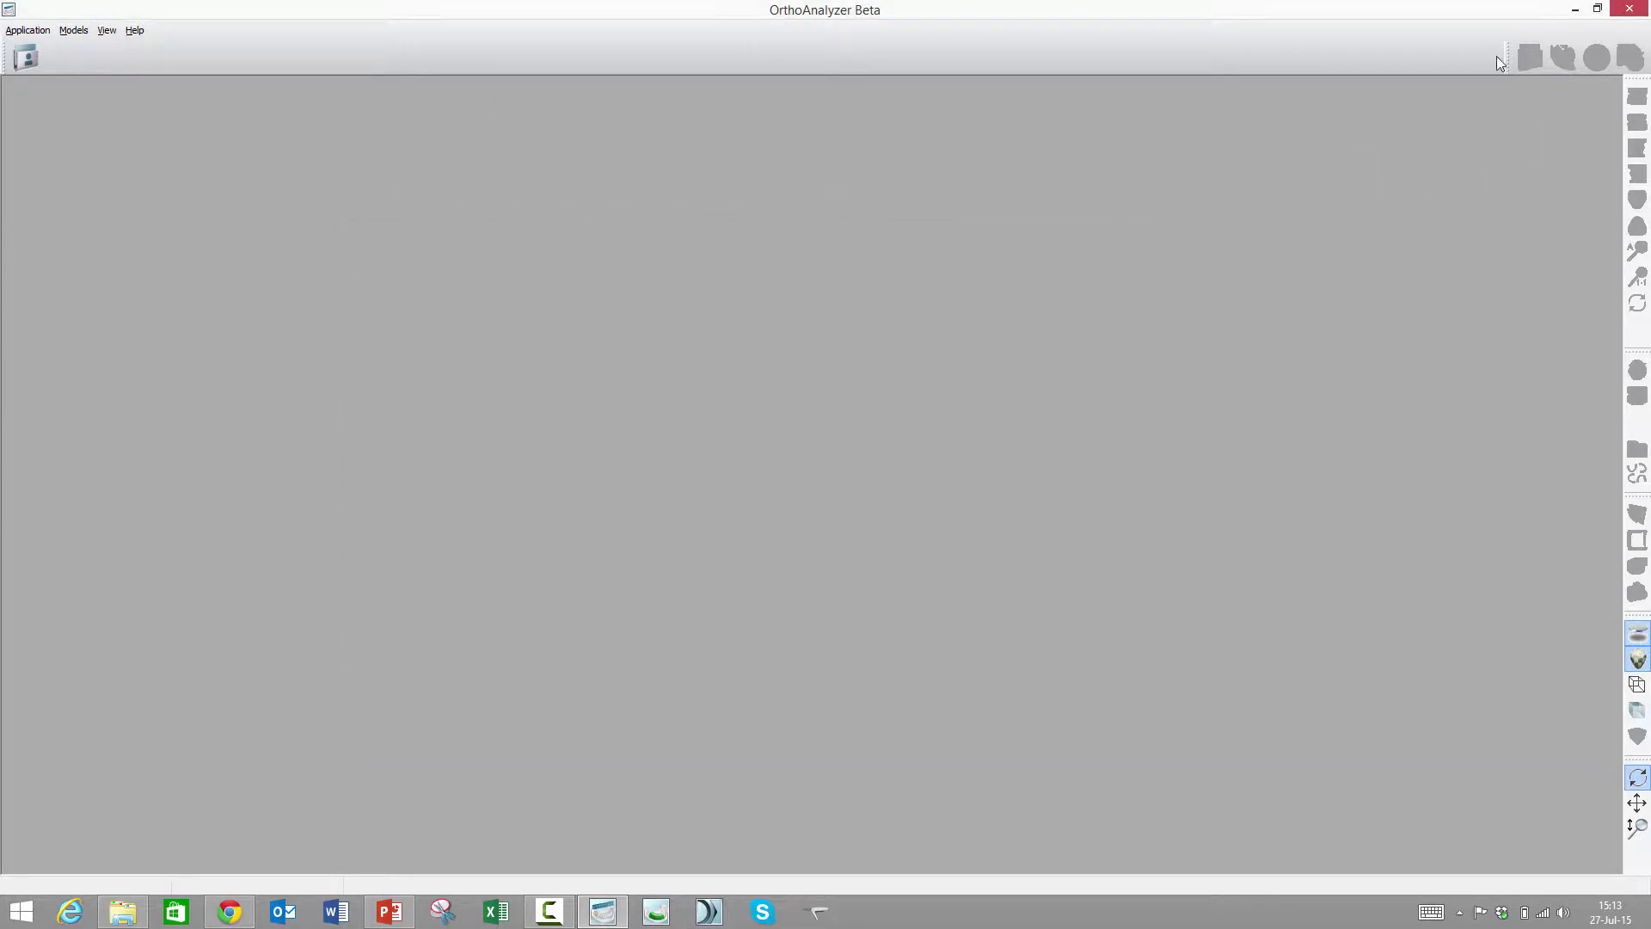
{"action": "left_click", "coordinate": [1630, 9]}
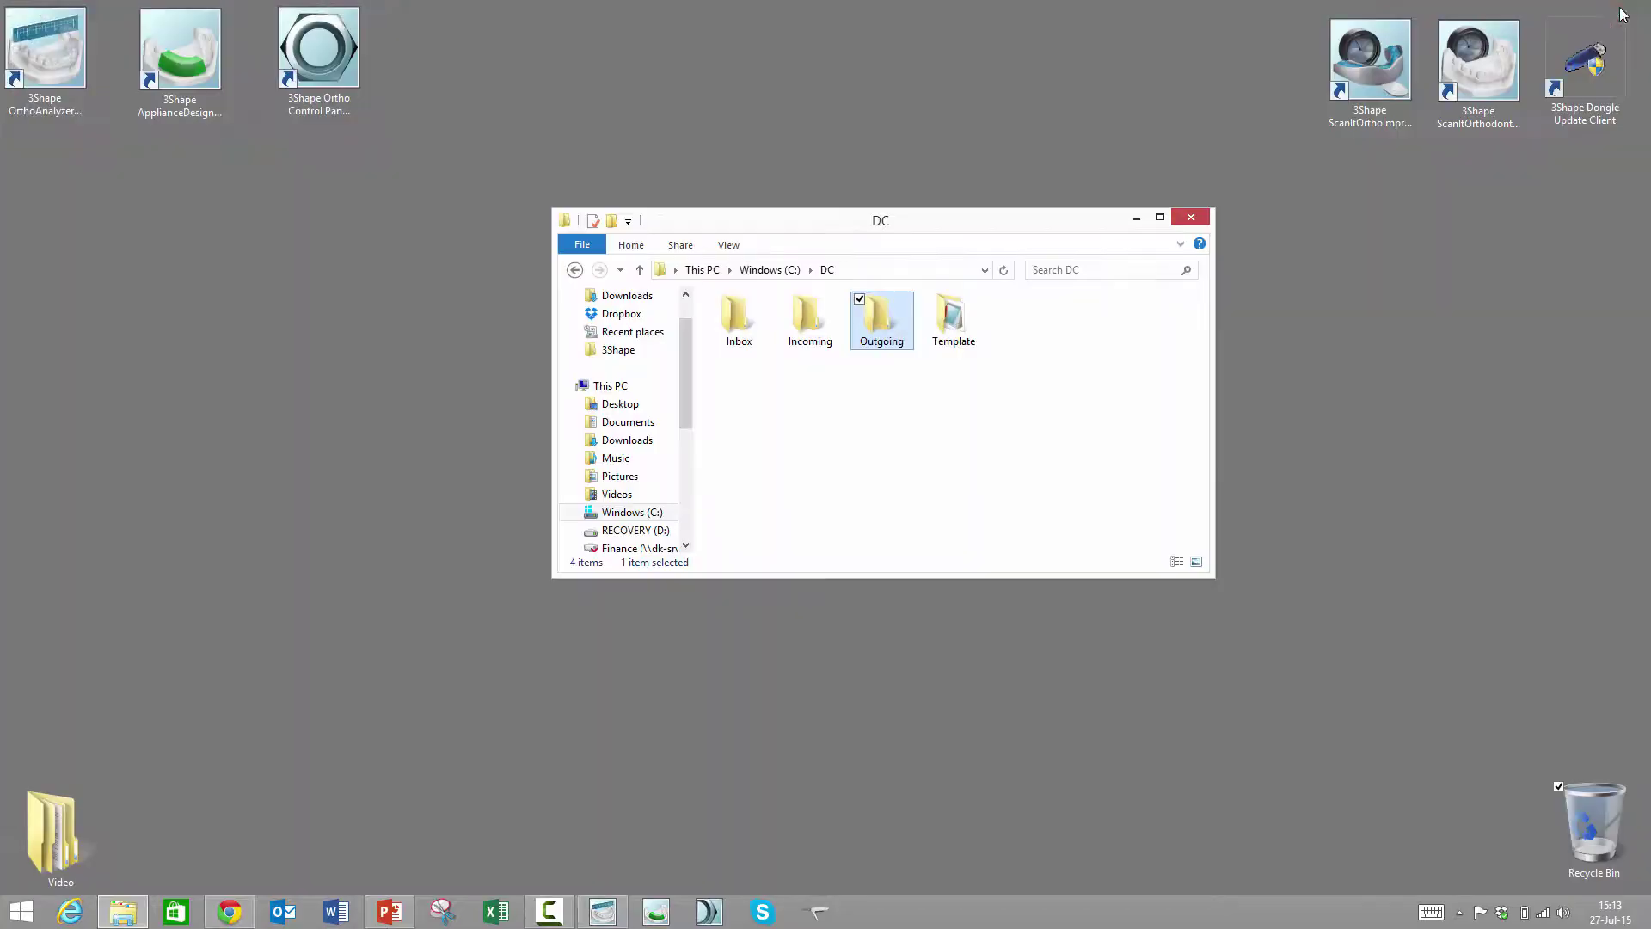
{"action": "left_click", "coordinate": [603, 911]}
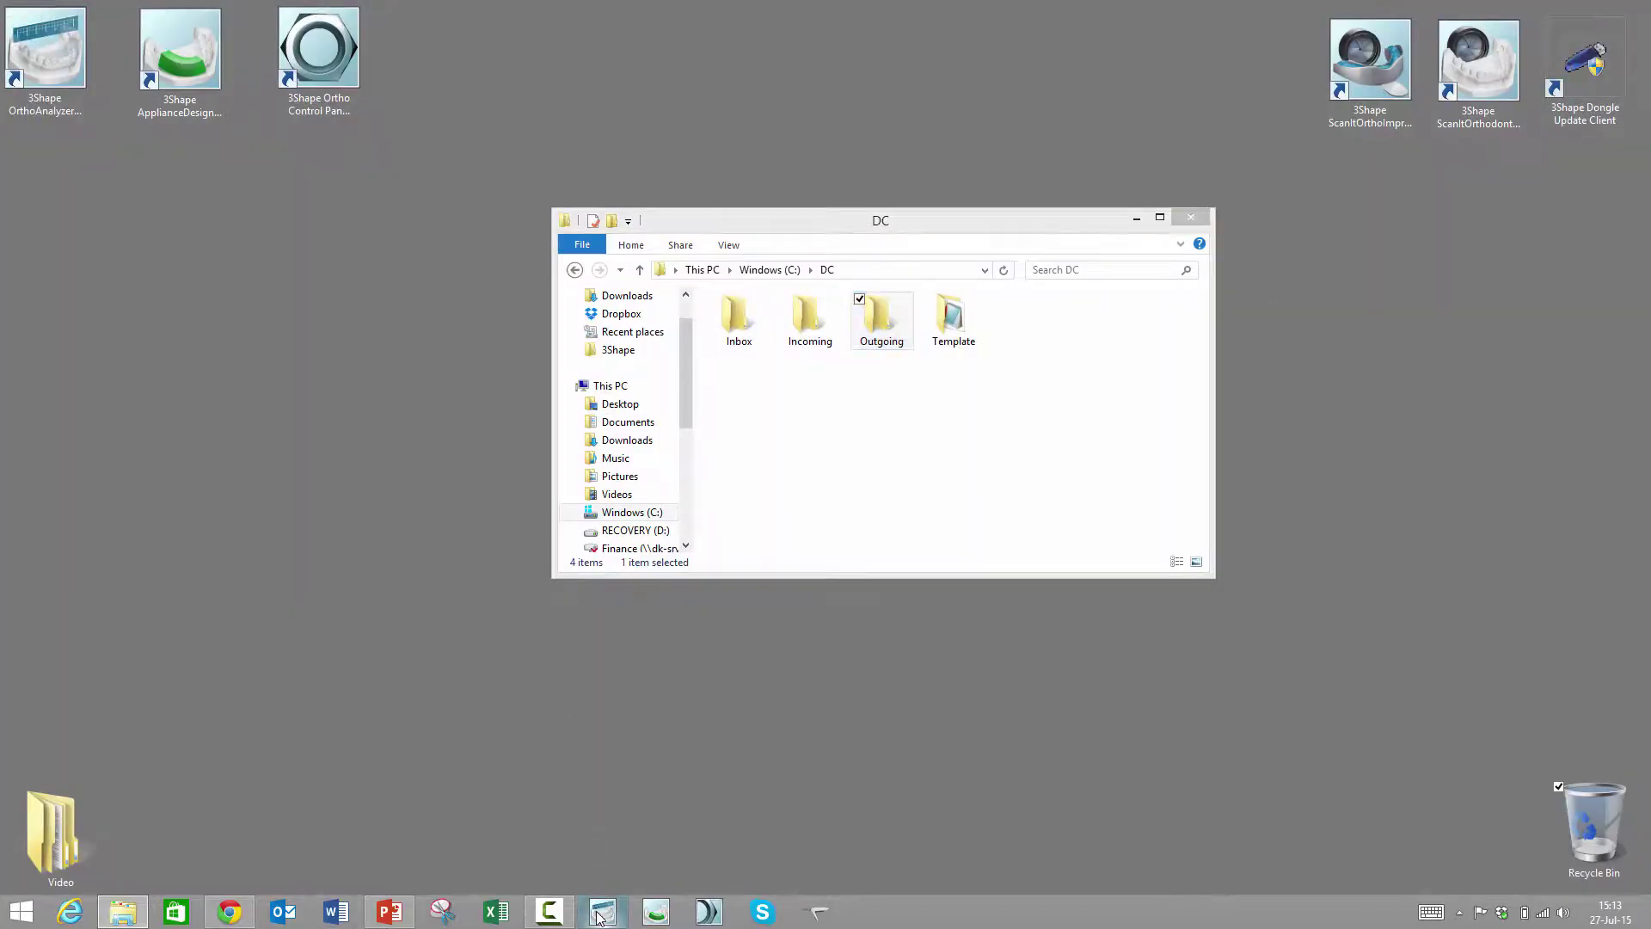
{"action": "left_click", "coordinate": [16, 62]}
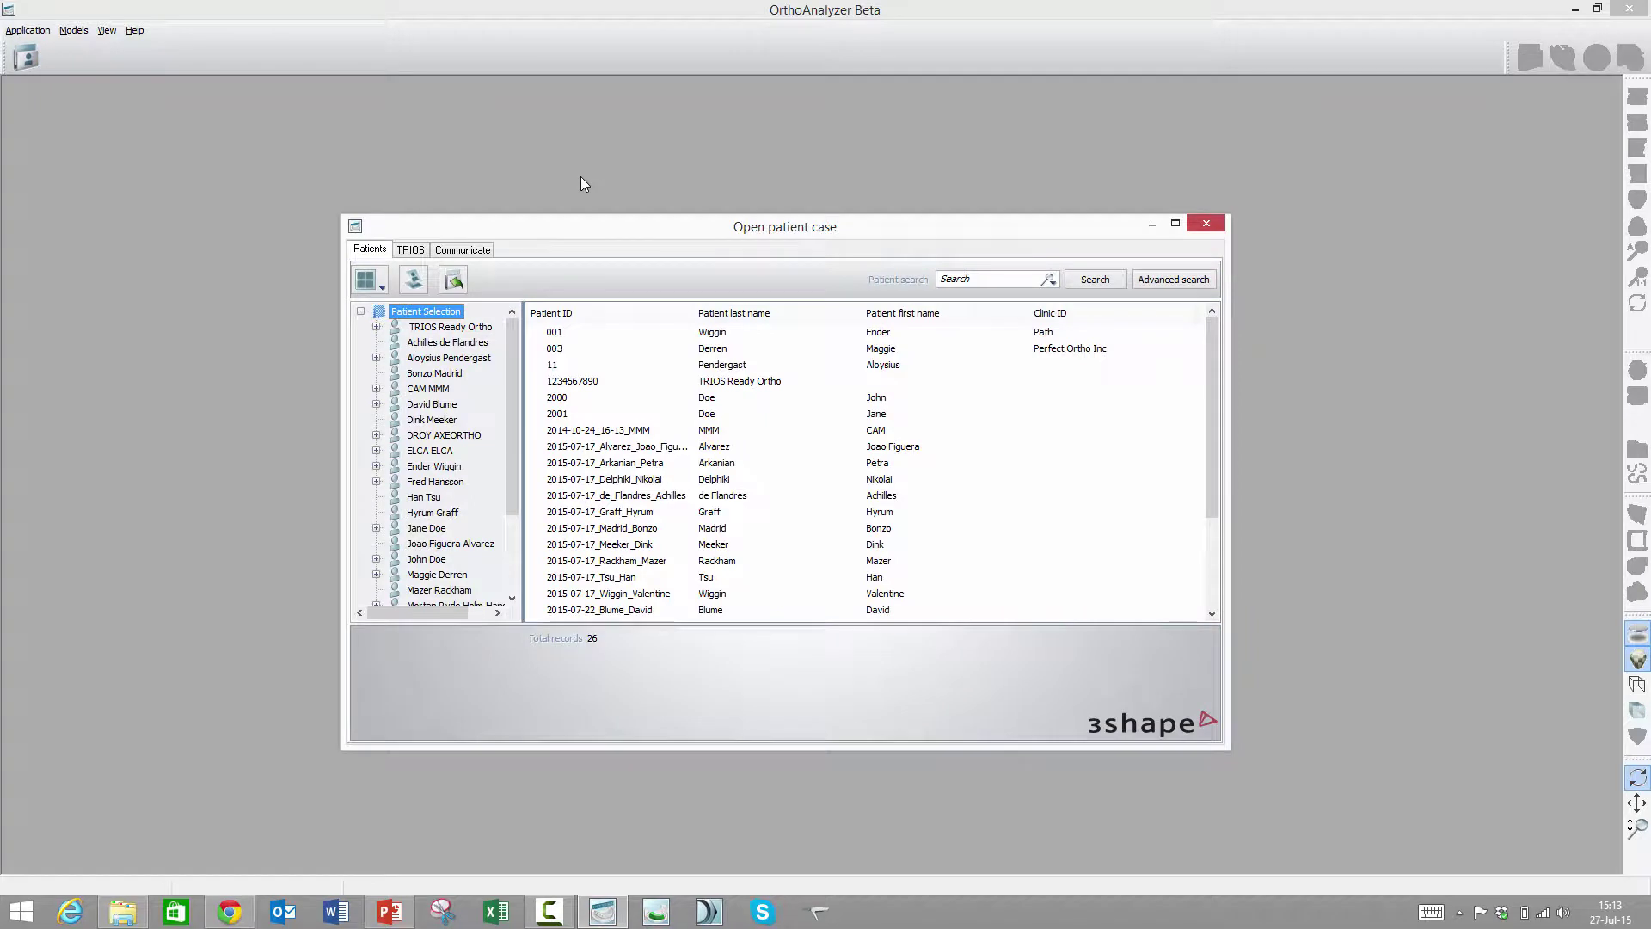
Step: Check the TRIOS and Communicate order lists in the patient case window and dismiss the configuration warning
{"action": "left_click", "coordinate": [418, 252]}
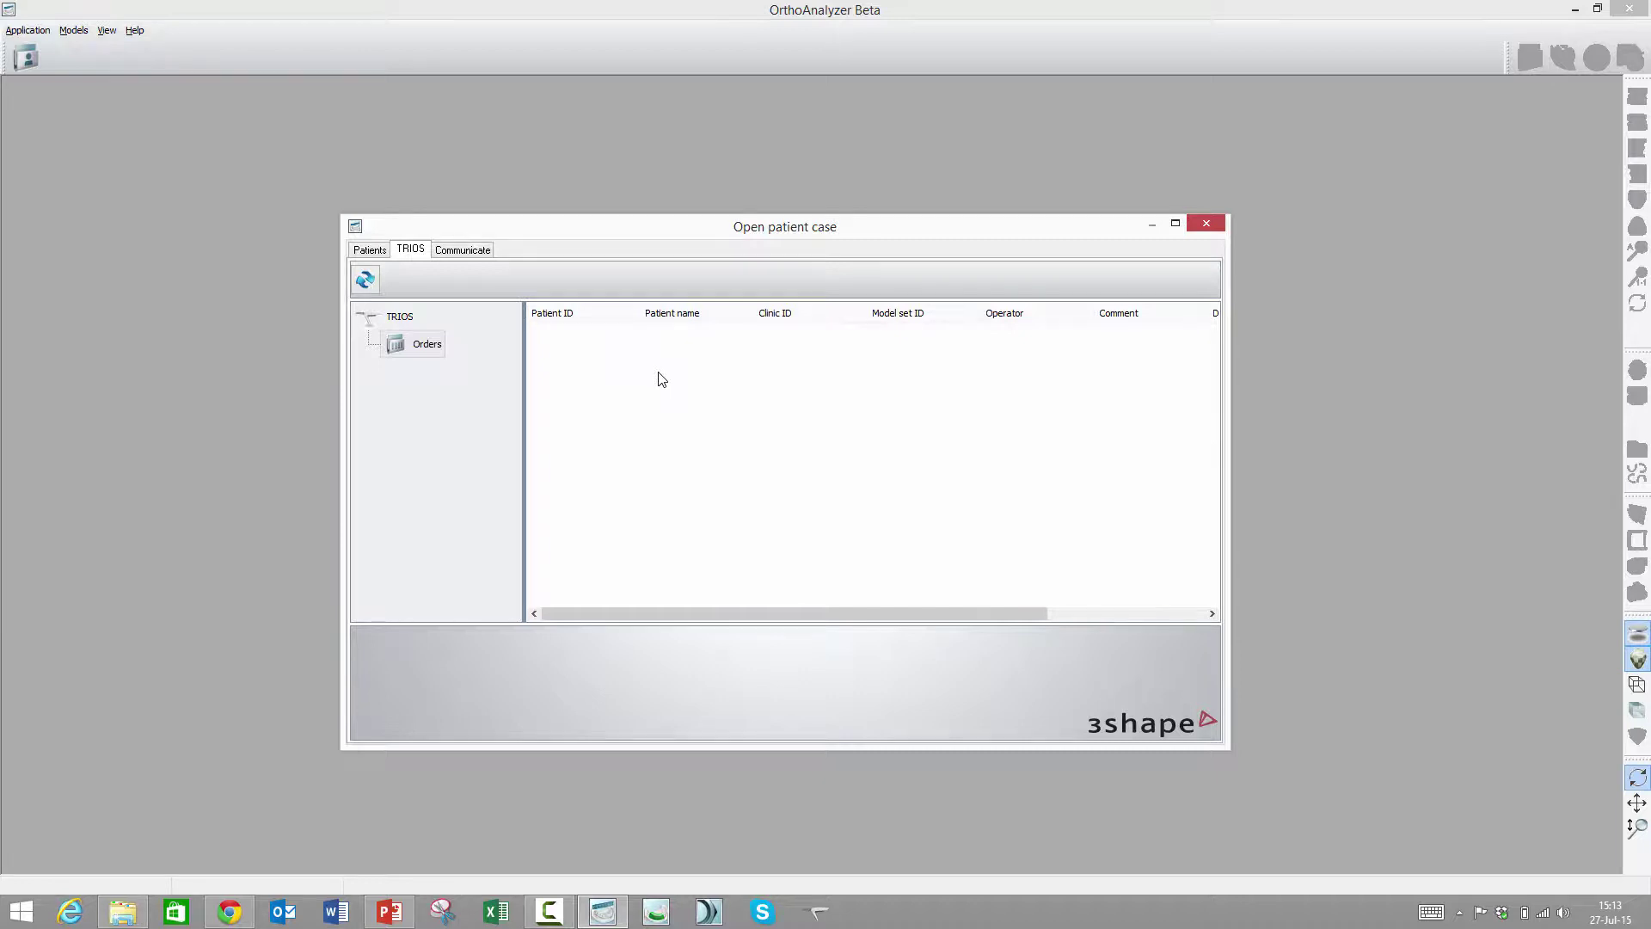
{"action": "left_click", "coordinate": [455, 251]}
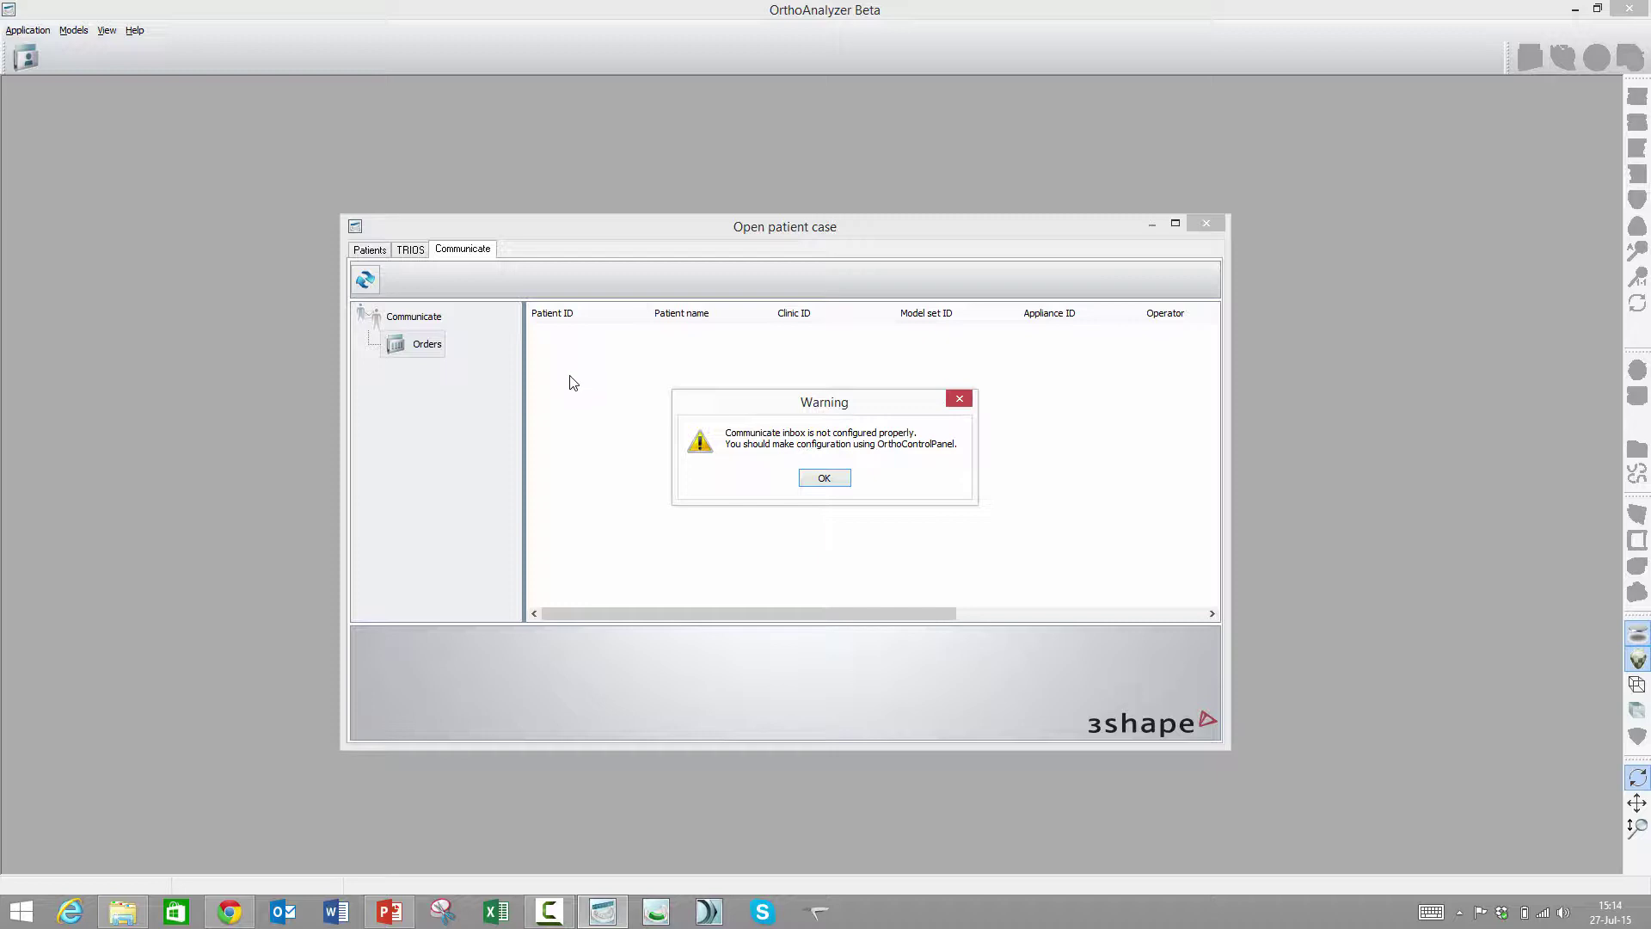
{"action": "left_click", "coordinate": [824, 479]}
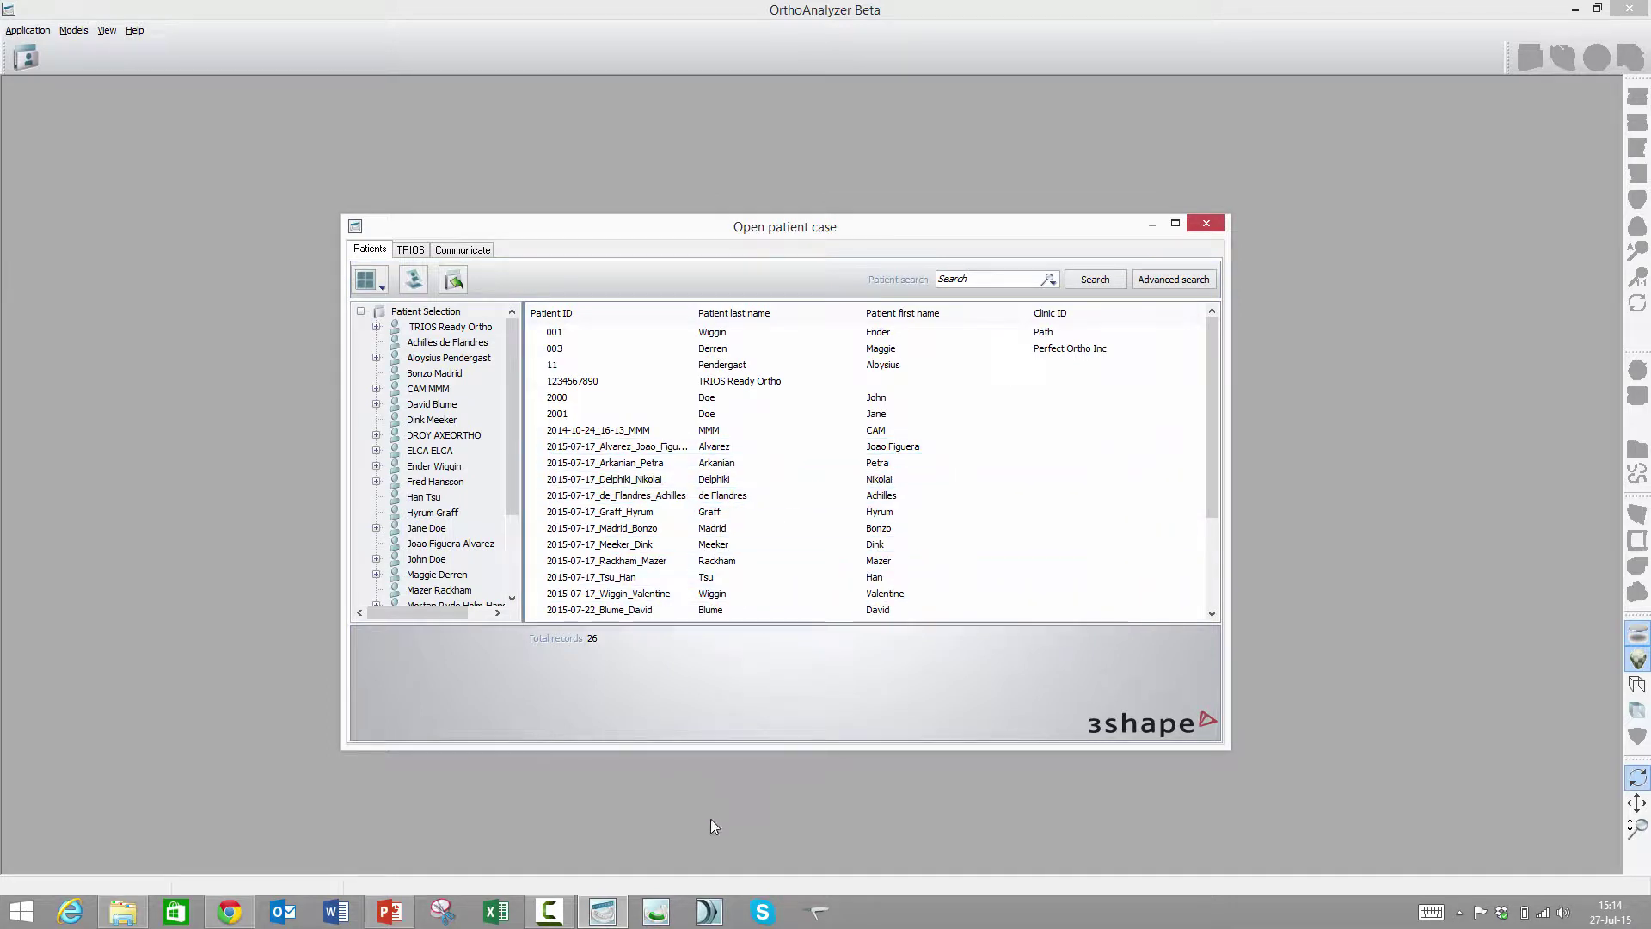
Step: Enable 3Shape Communicate Integration in the Ortho System Control Panel, keeping the stored account credentials, and apply the configuration
{"action": "left_click", "coordinate": [707, 914]}
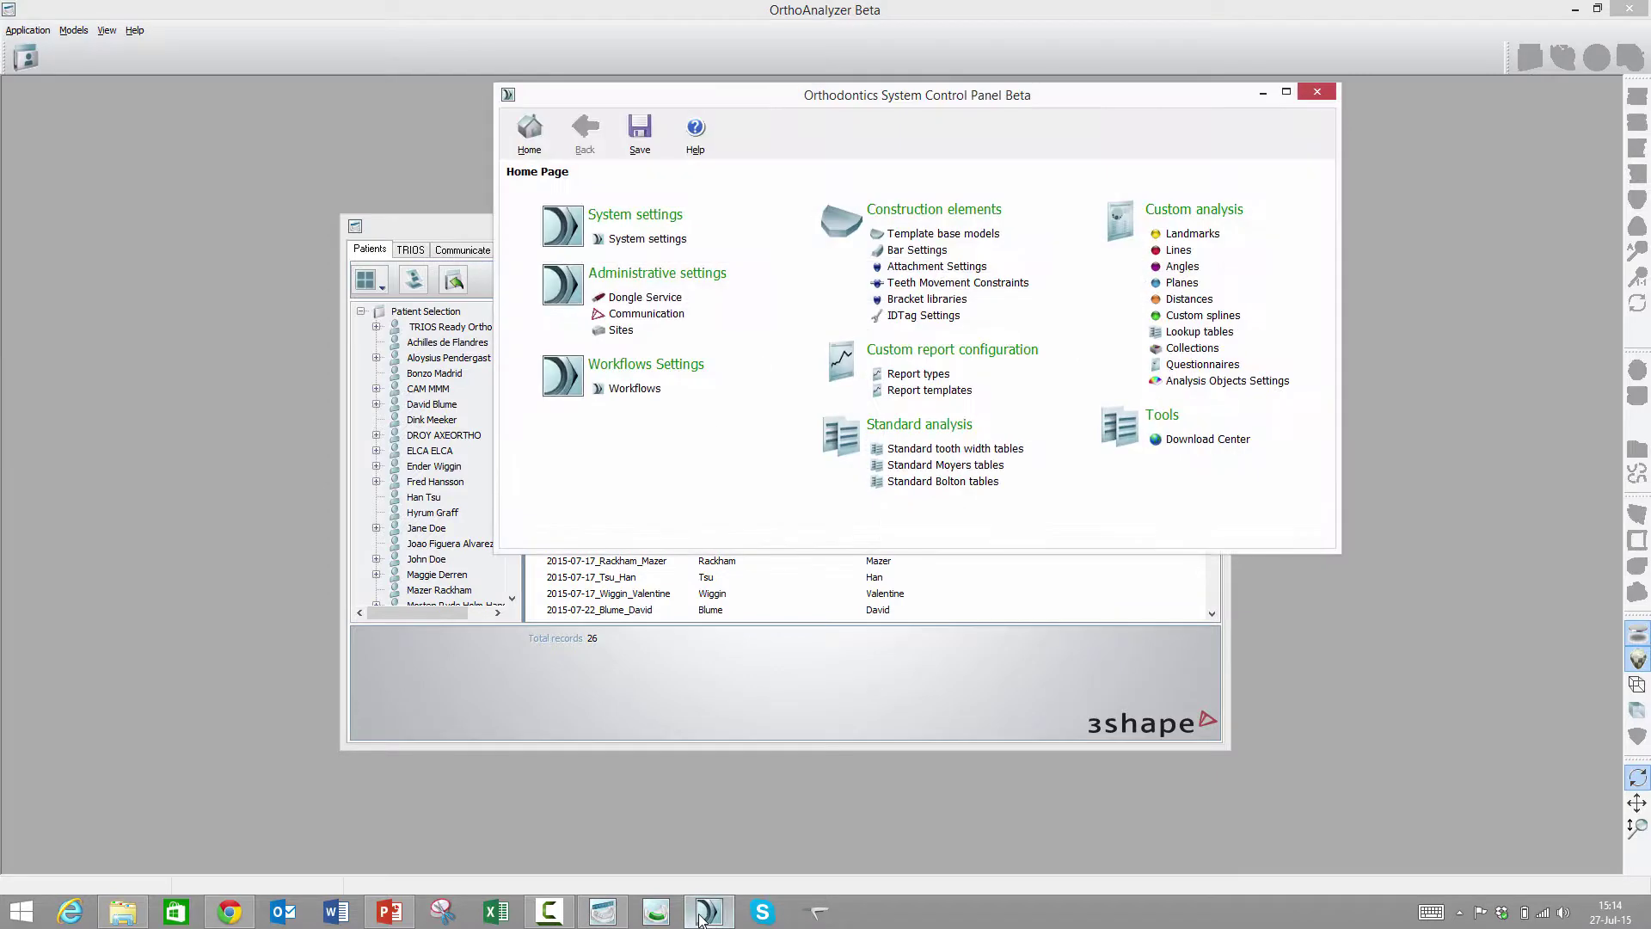
{"action": "left_click", "coordinate": [647, 314]}
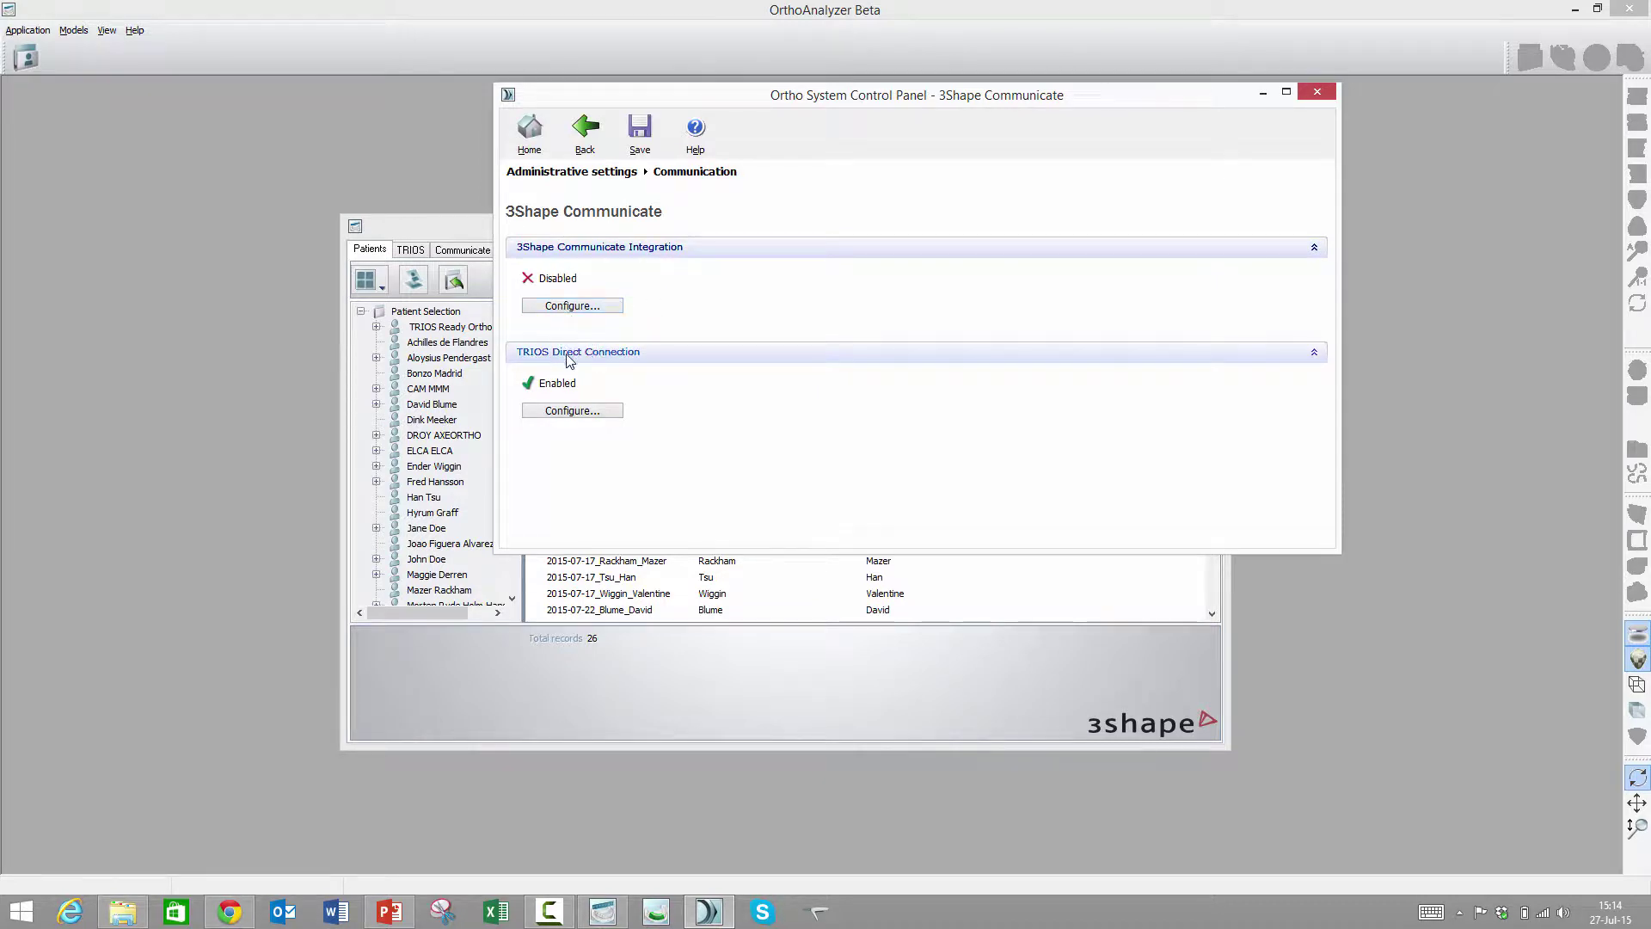
{"action": "left_click", "coordinate": [573, 307]}
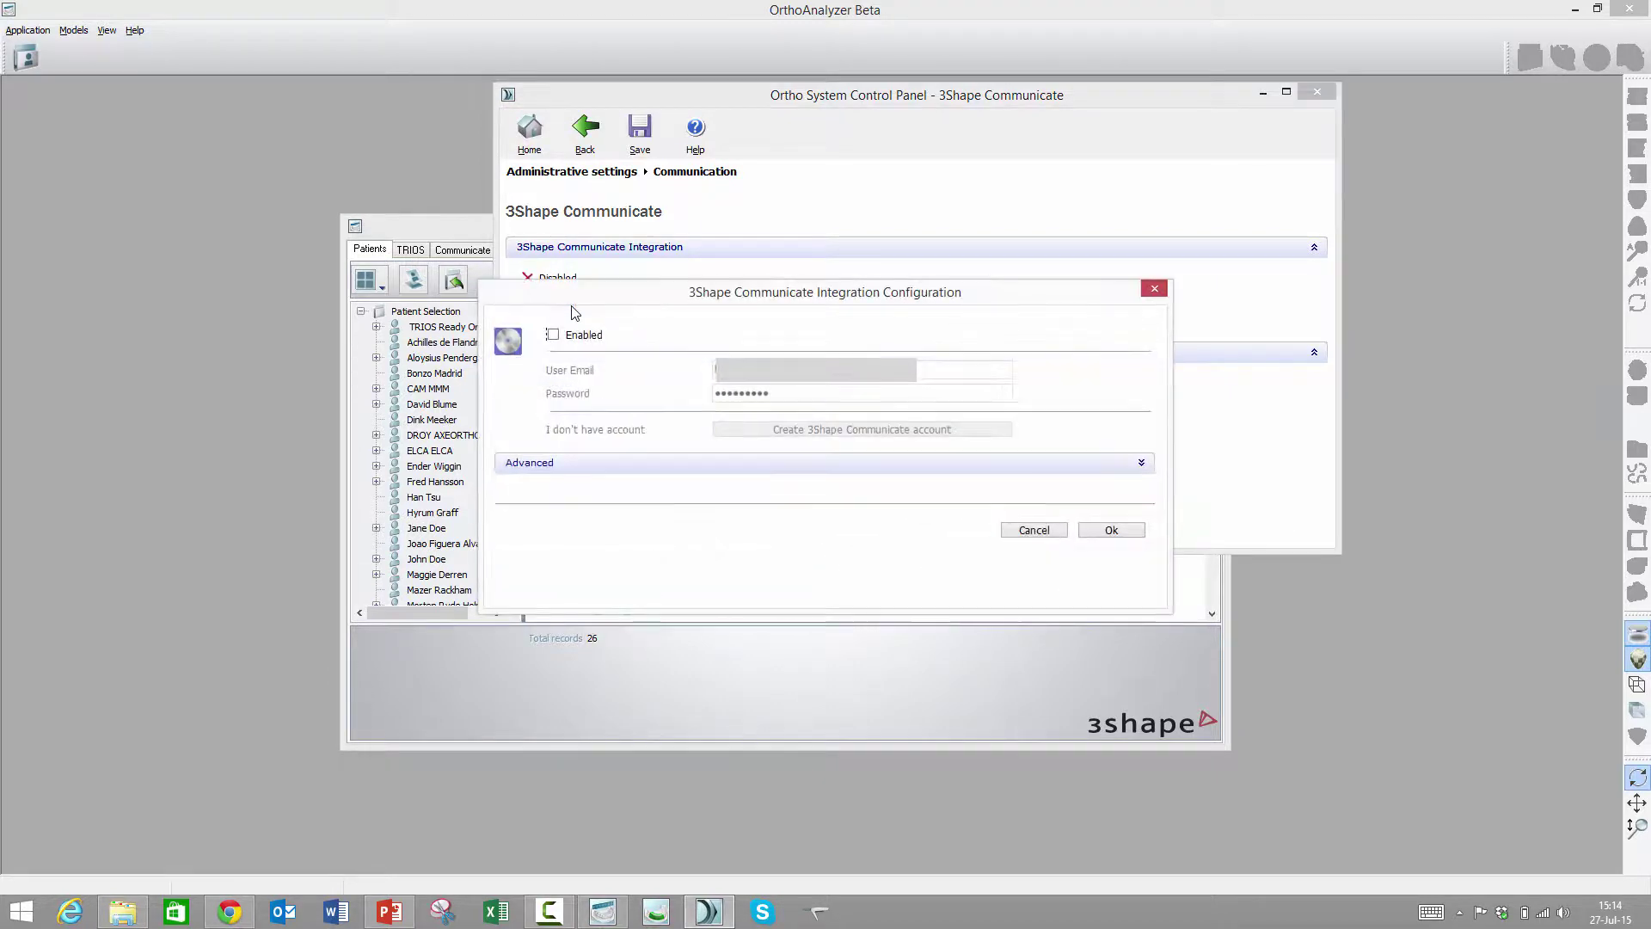
{"action": "left_click", "coordinate": [553, 335]}
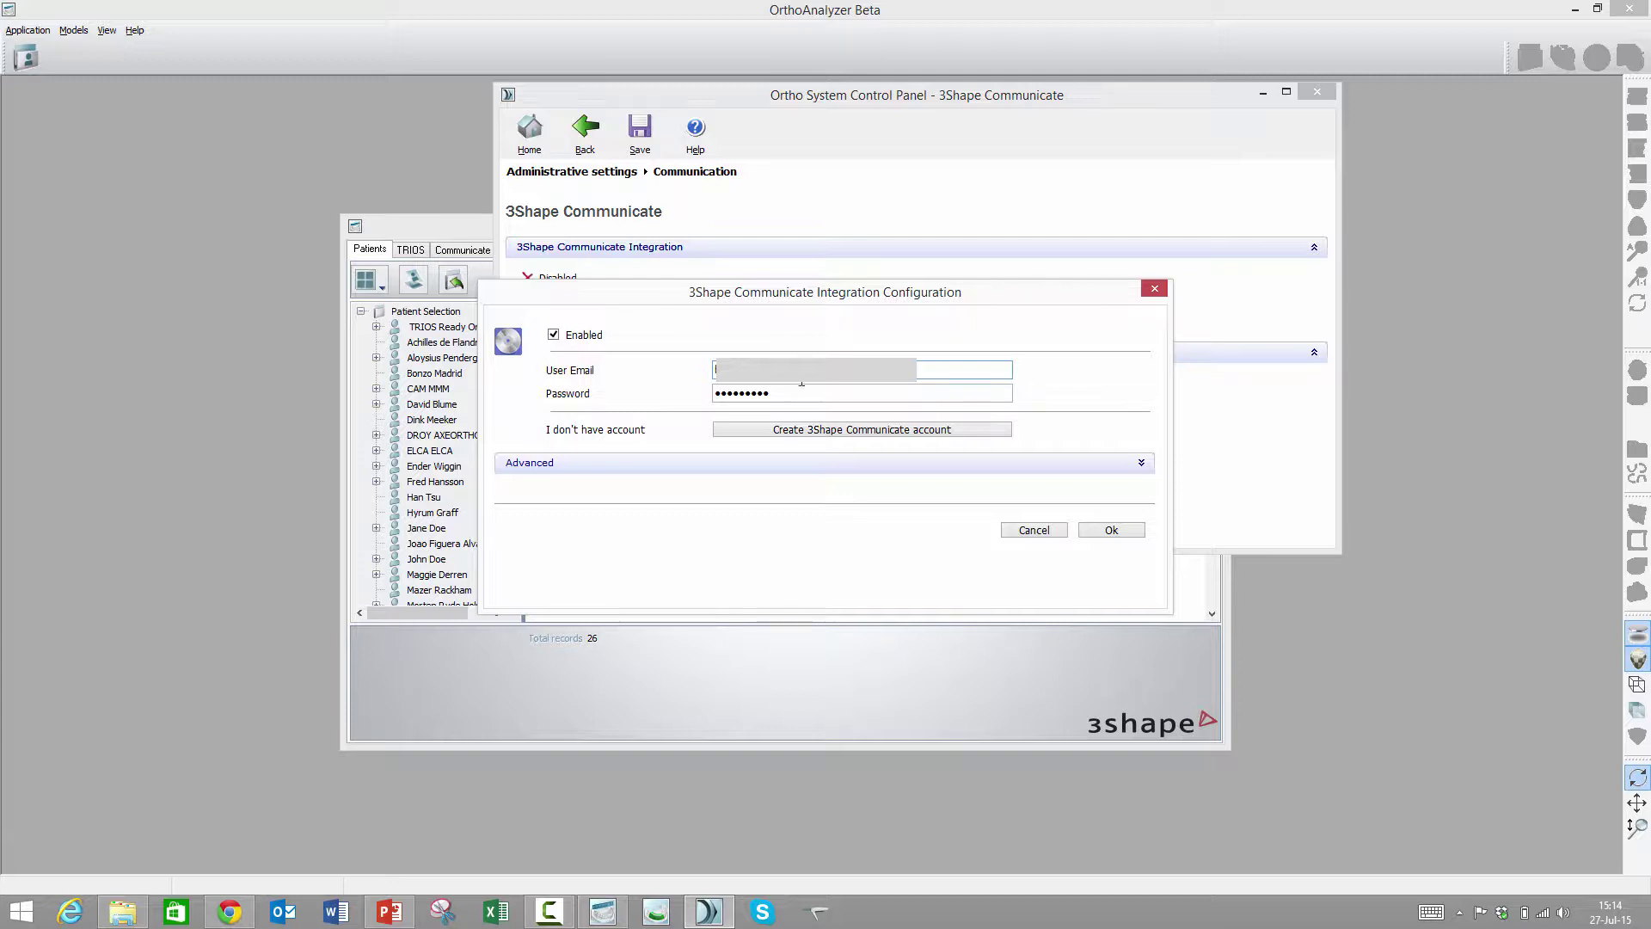
{"action": "left_click", "coordinate": [1115, 533]}
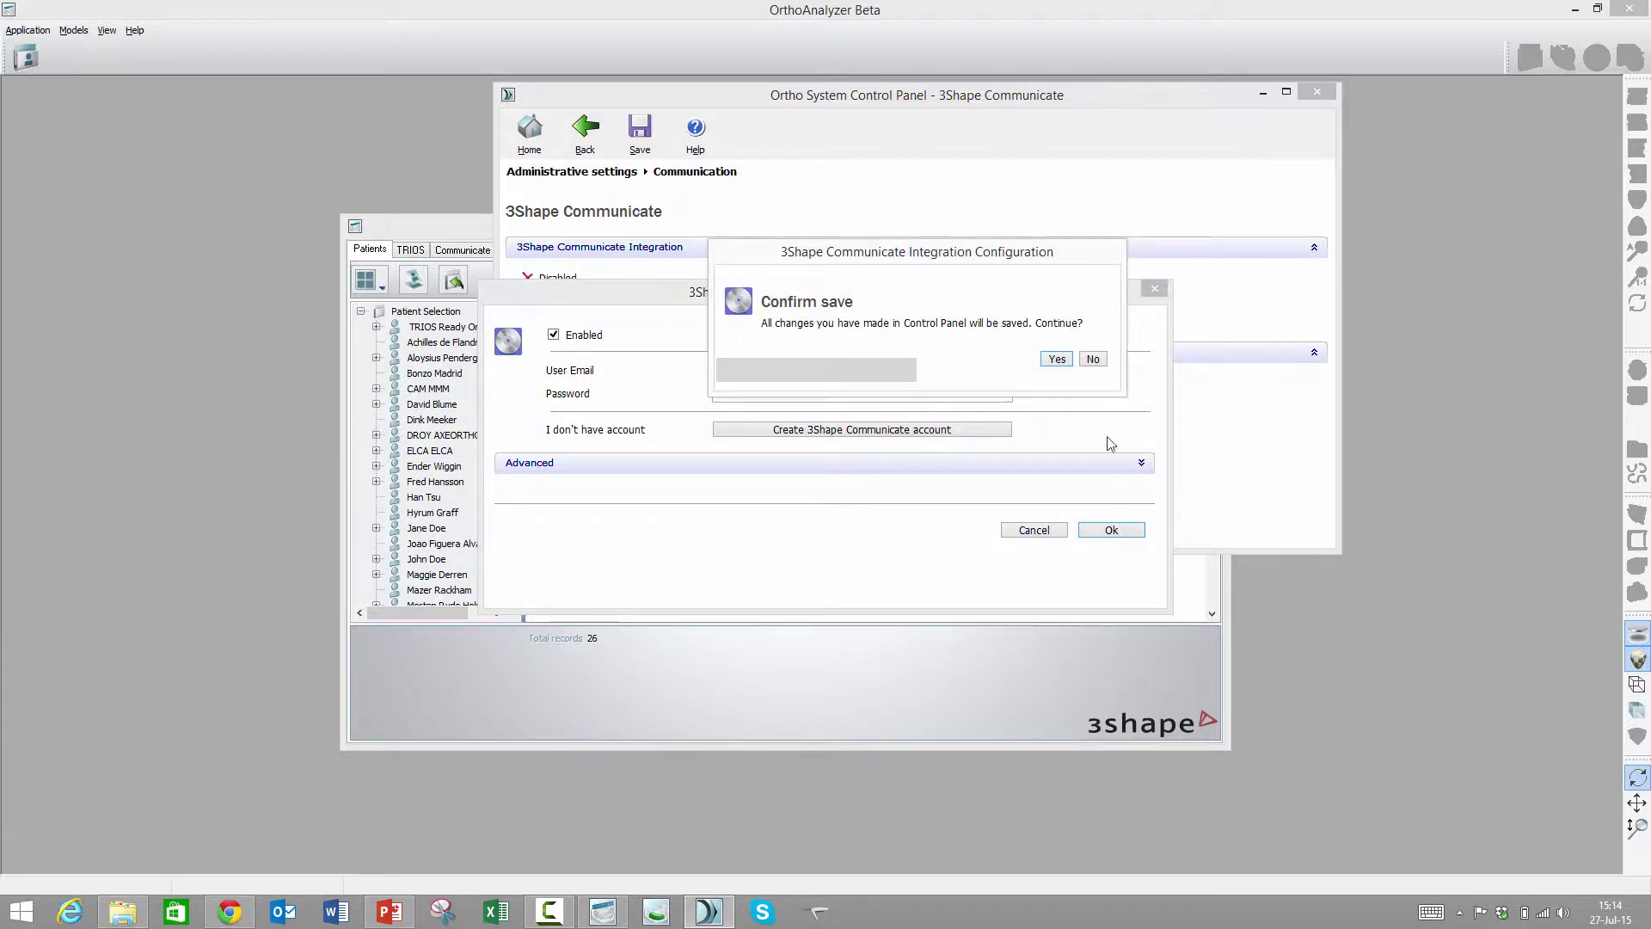
{"action": "left_click", "coordinate": [1056, 361]}
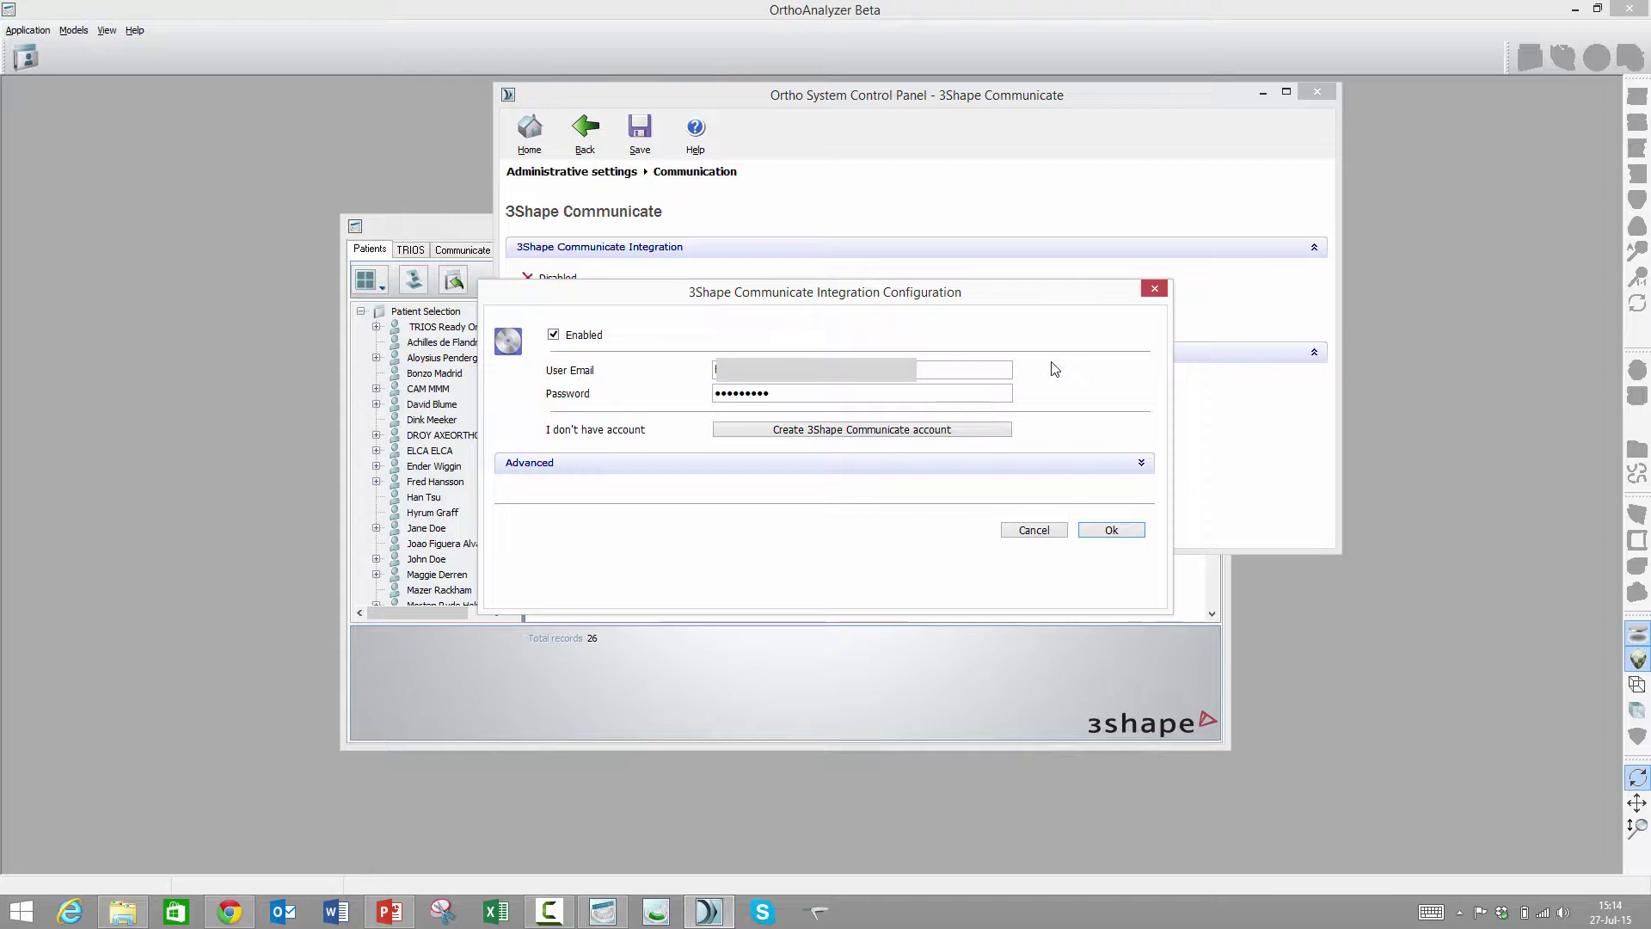
{"action": "key", "text": "Return"}
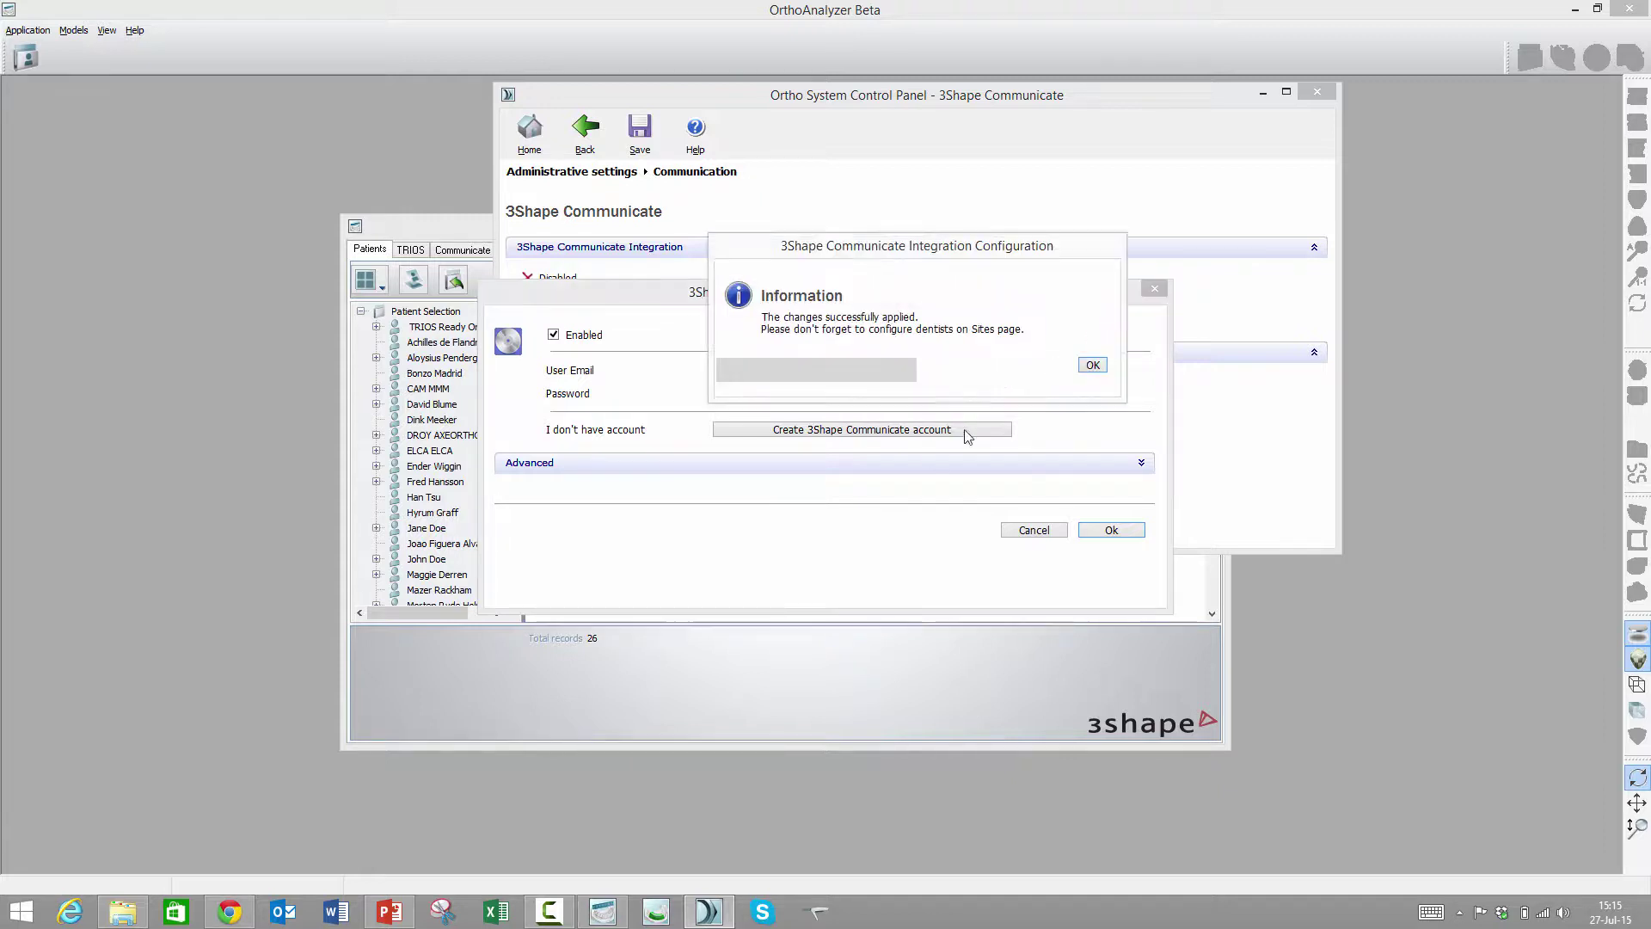
{"action": "left_click", "coordinate": [1091, 367]}
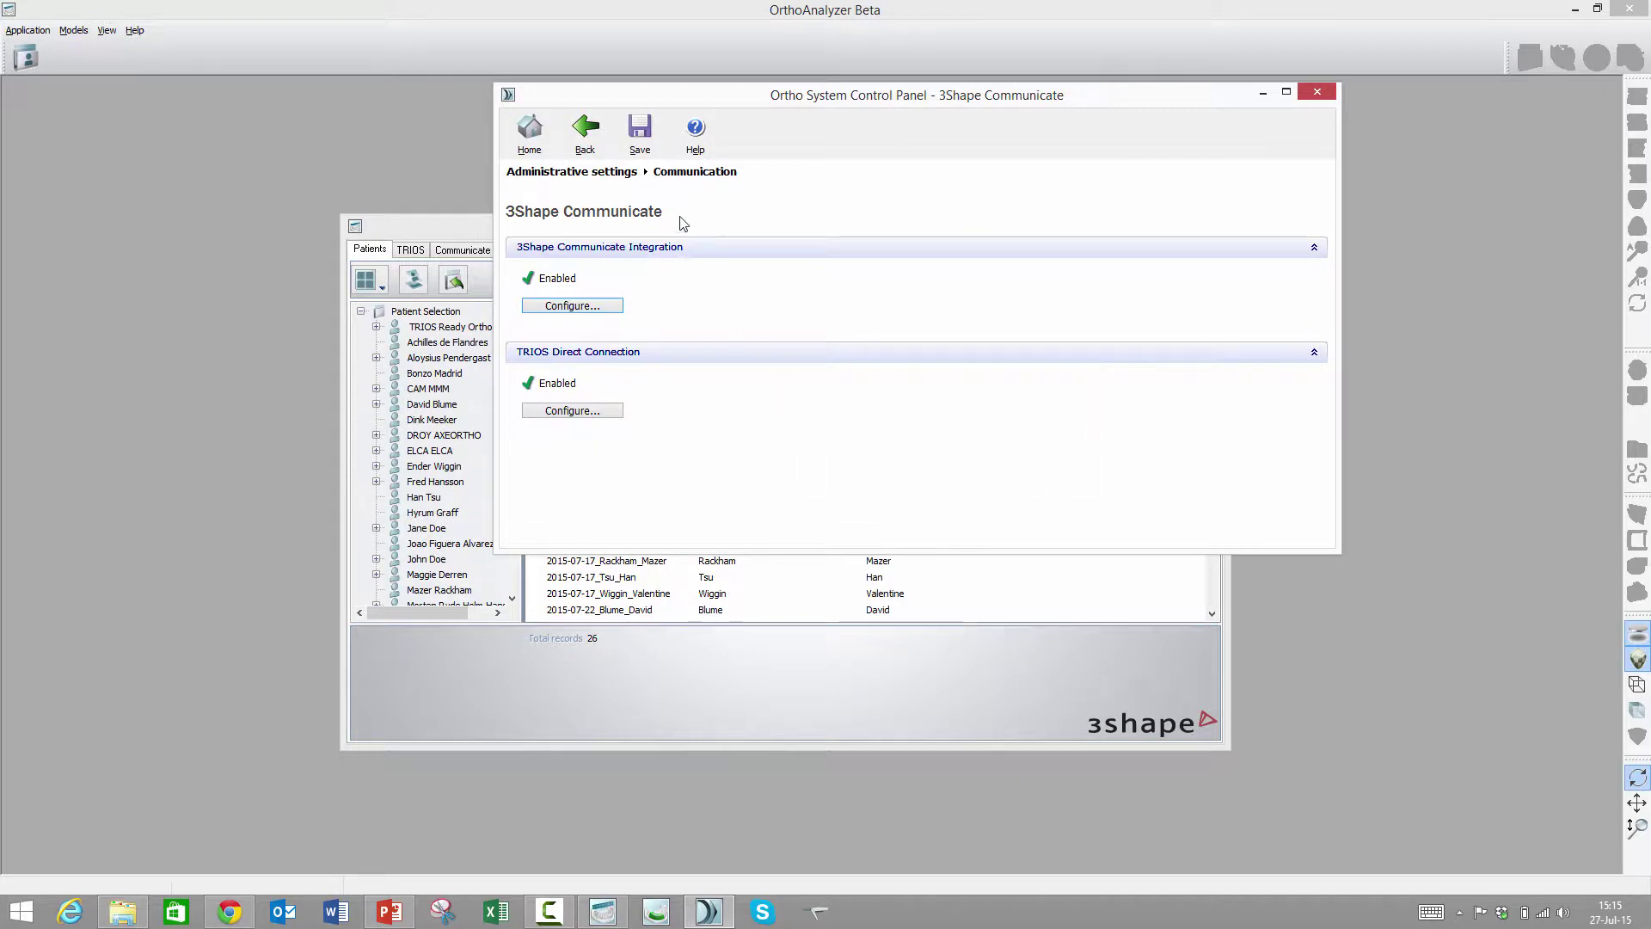
Step: Save the communication settings and close the Ortho System Control Panel
{"action": "left_click", "coordinate": [640, 138]}
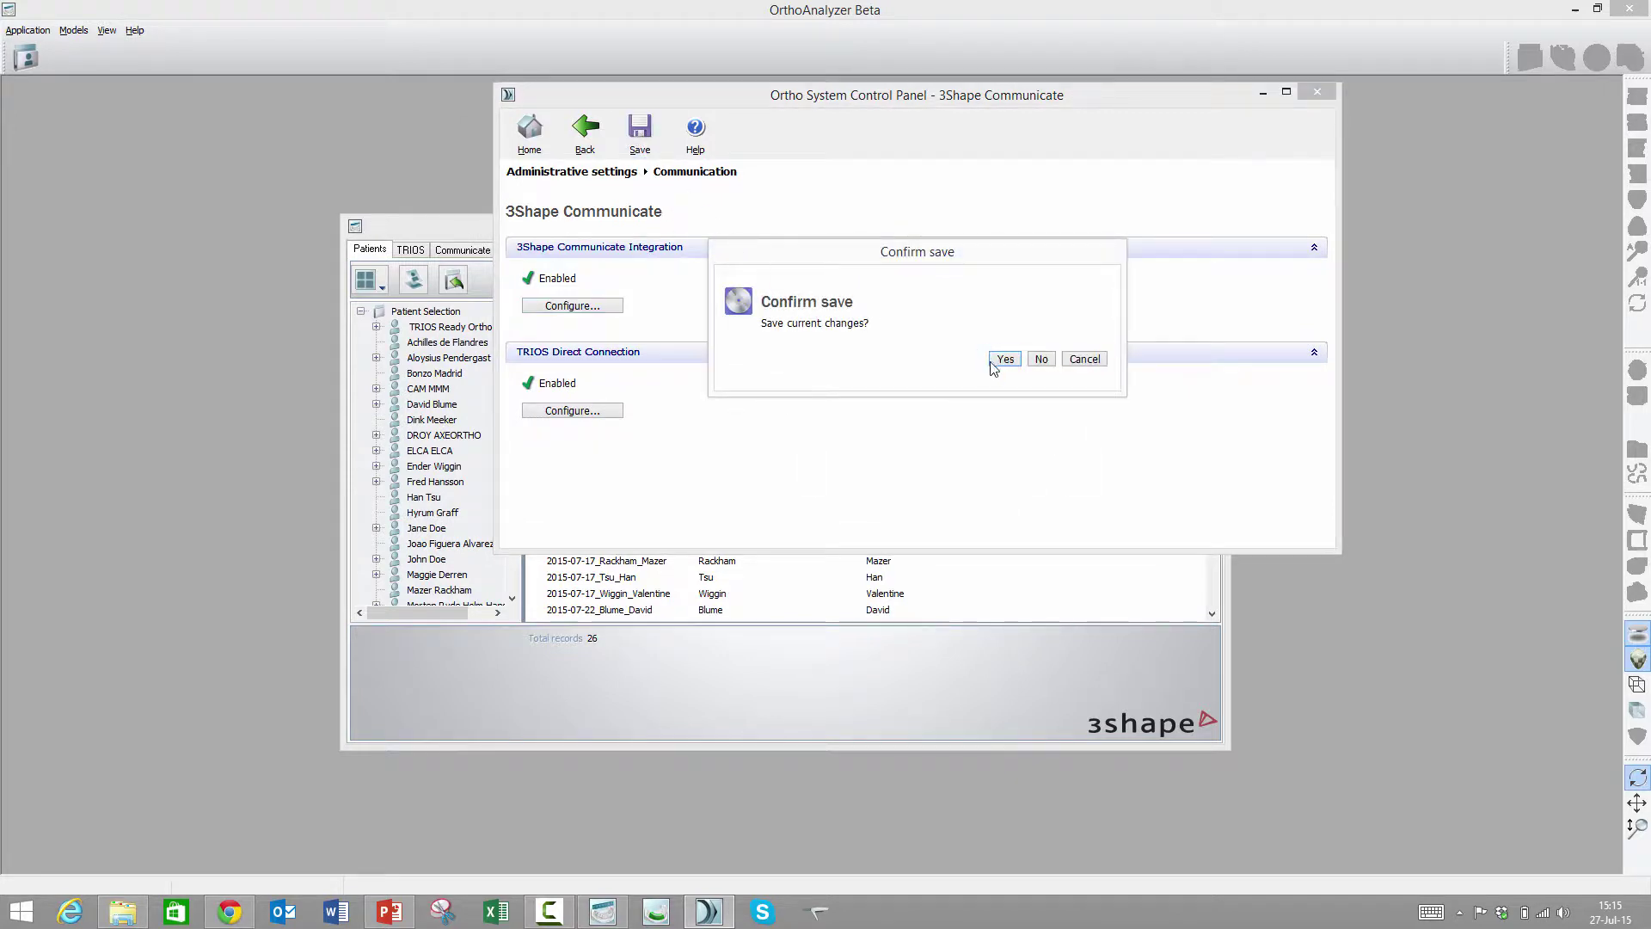
{"action": "left_click", "coordinate": [1005, 359]}
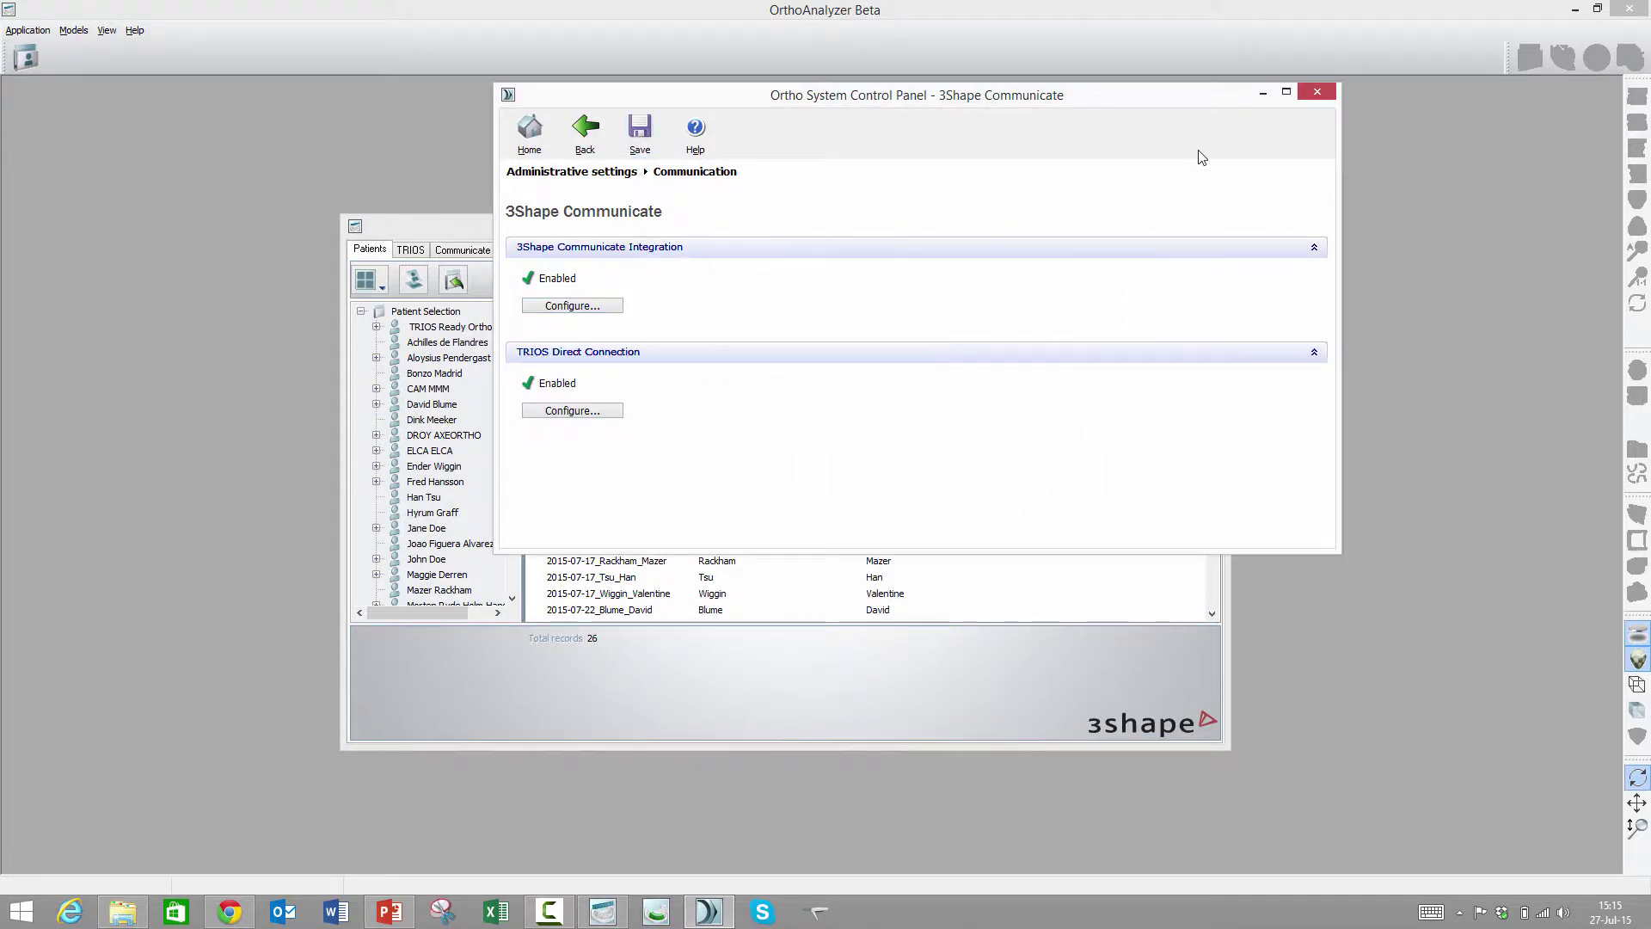
{"action": "left_click", "coordinate": [1315, 94]}
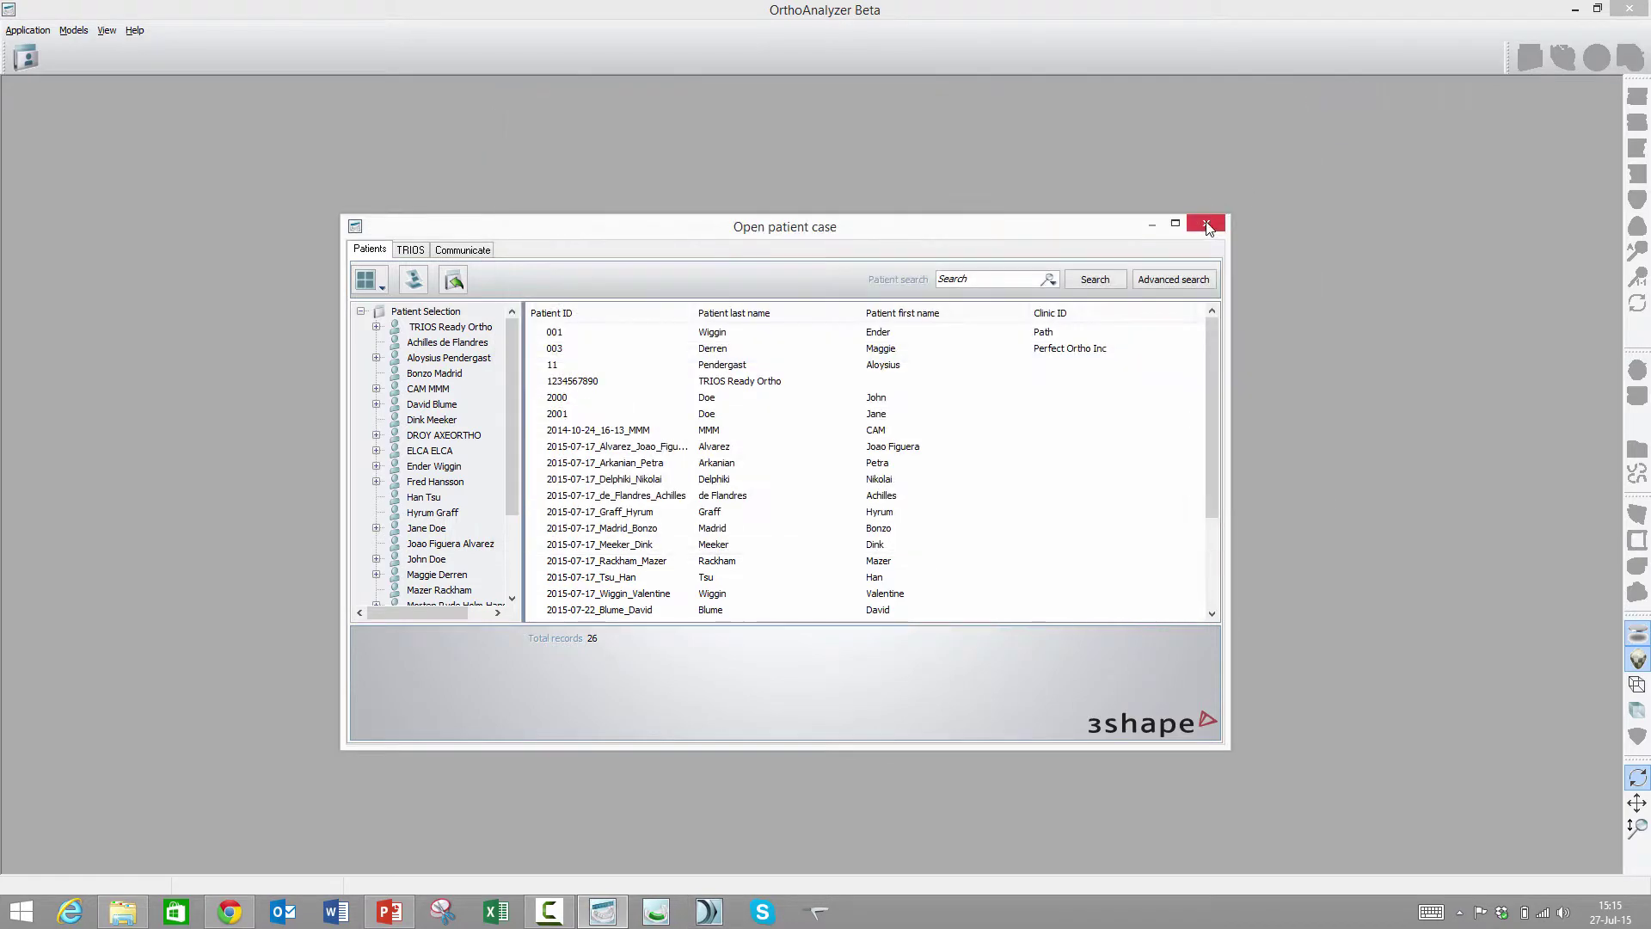
Step: Restart OrthoAnalyzer and refresh the Communicate orders list
{"action": "left_click", "coordinate": [1213, 228]}
{"action": "left_click", "coordinate": [1630, 9]}
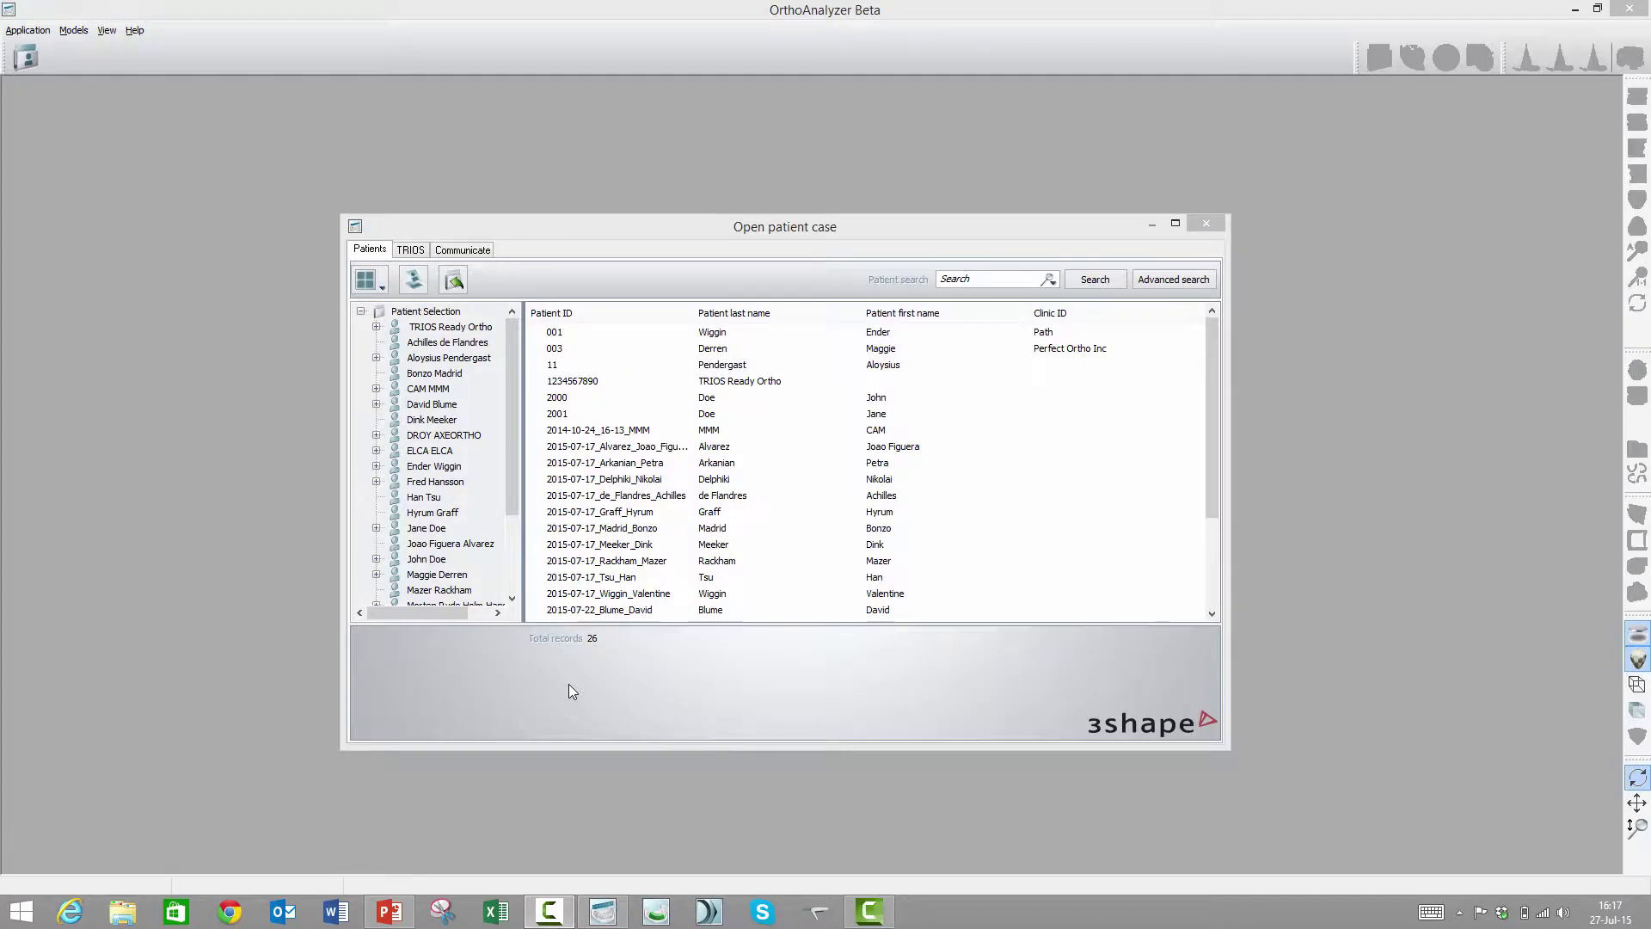
{"action": "left_click", "coordinate": [463, 252]}
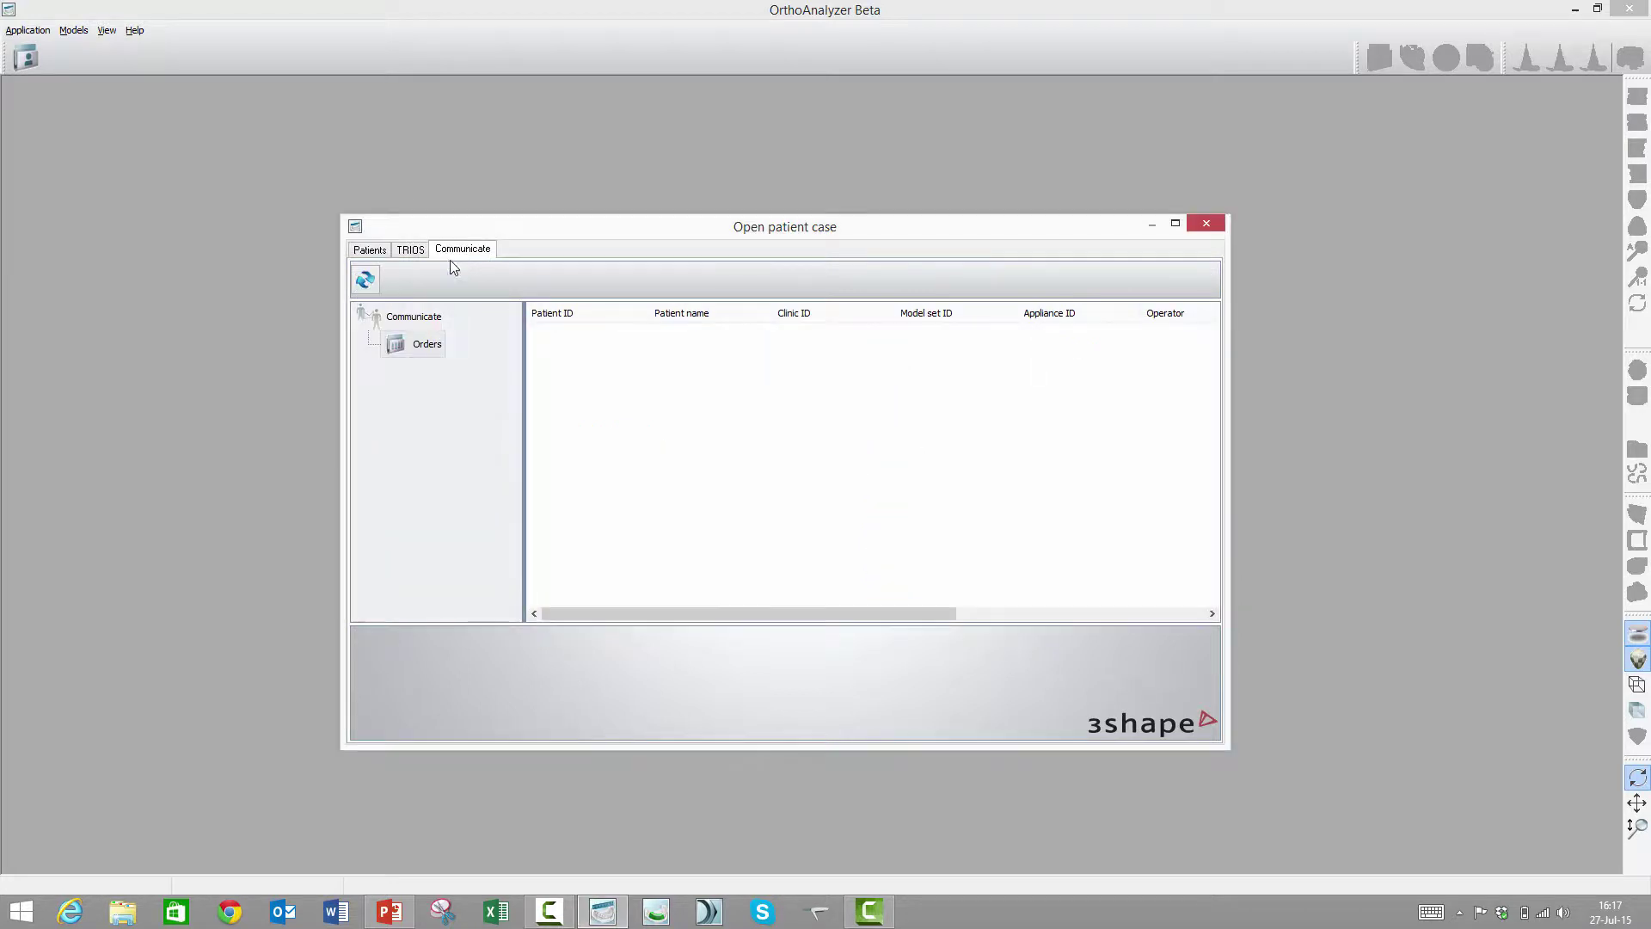
{"action": "left_click", "coordinate": [366, 282]}
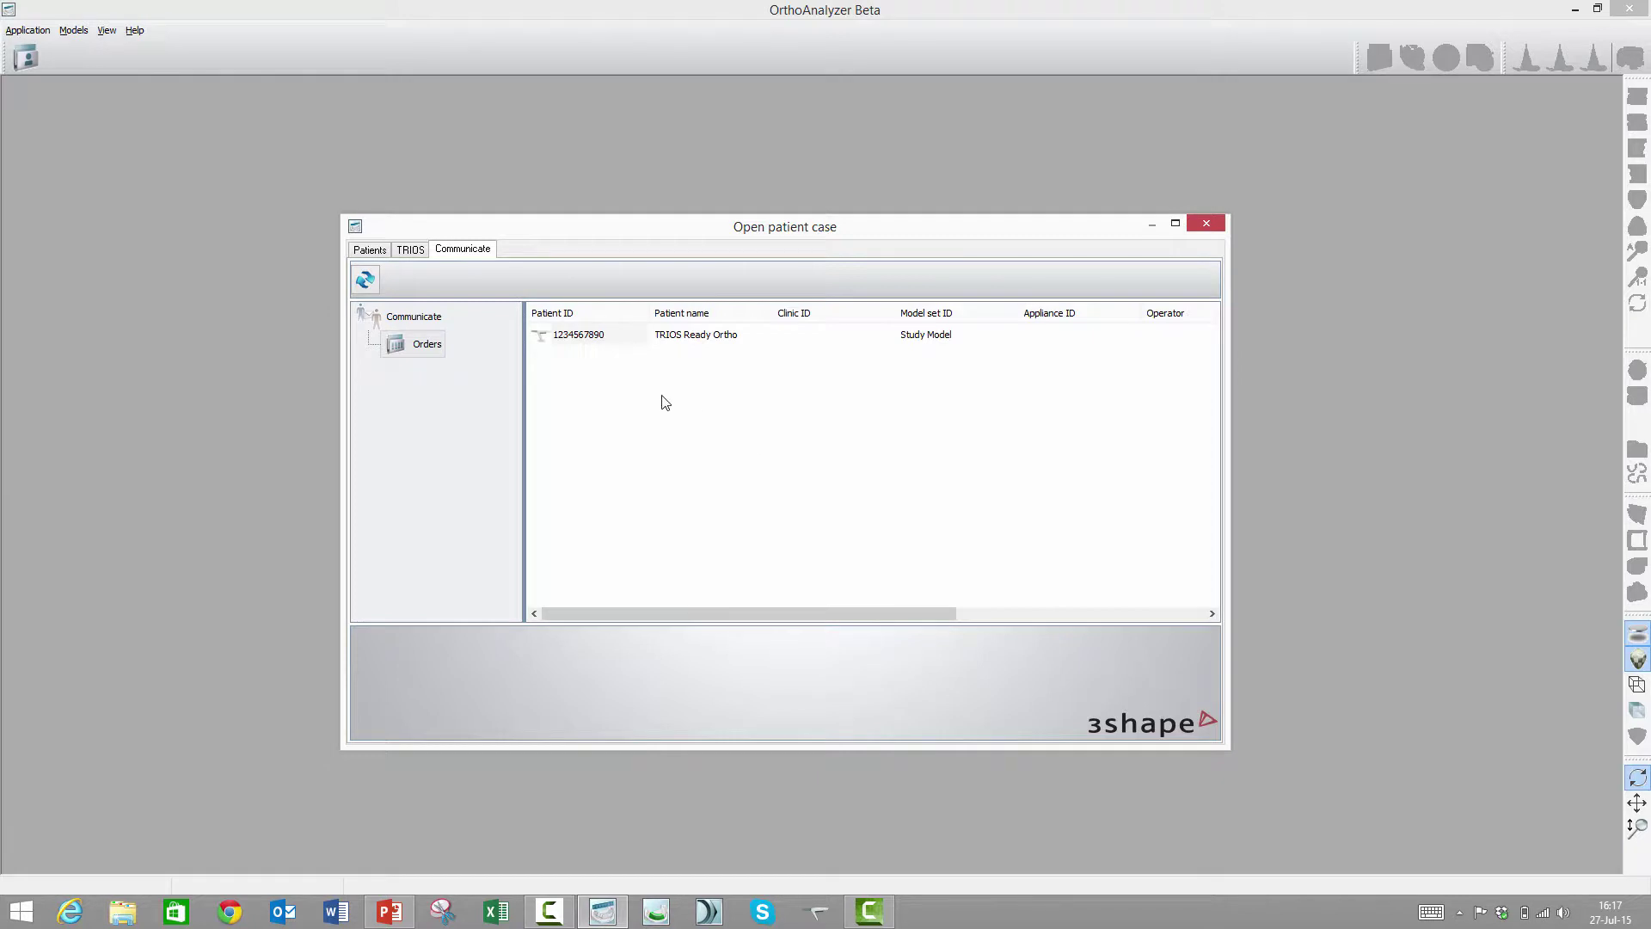
Step: Accept the Study Model order without a message to the client and let its sender be added to the sites
{"action": "right_click", "coordinate": [586, 340]}
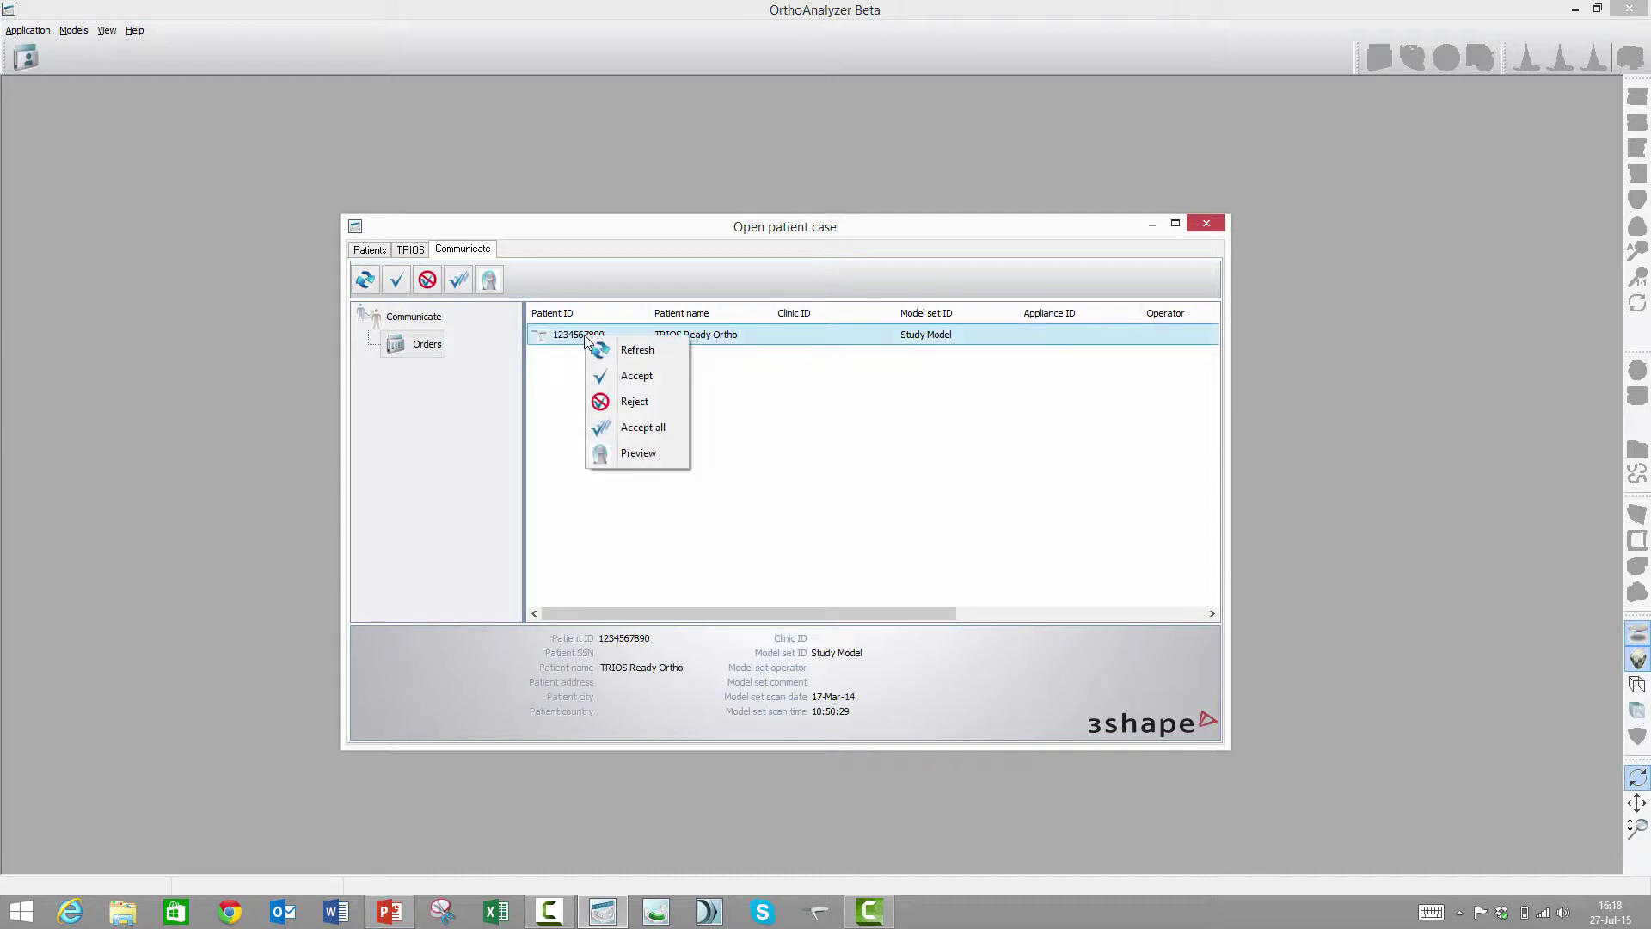
{"action": "left_click", "coordinate": [634, 378]}
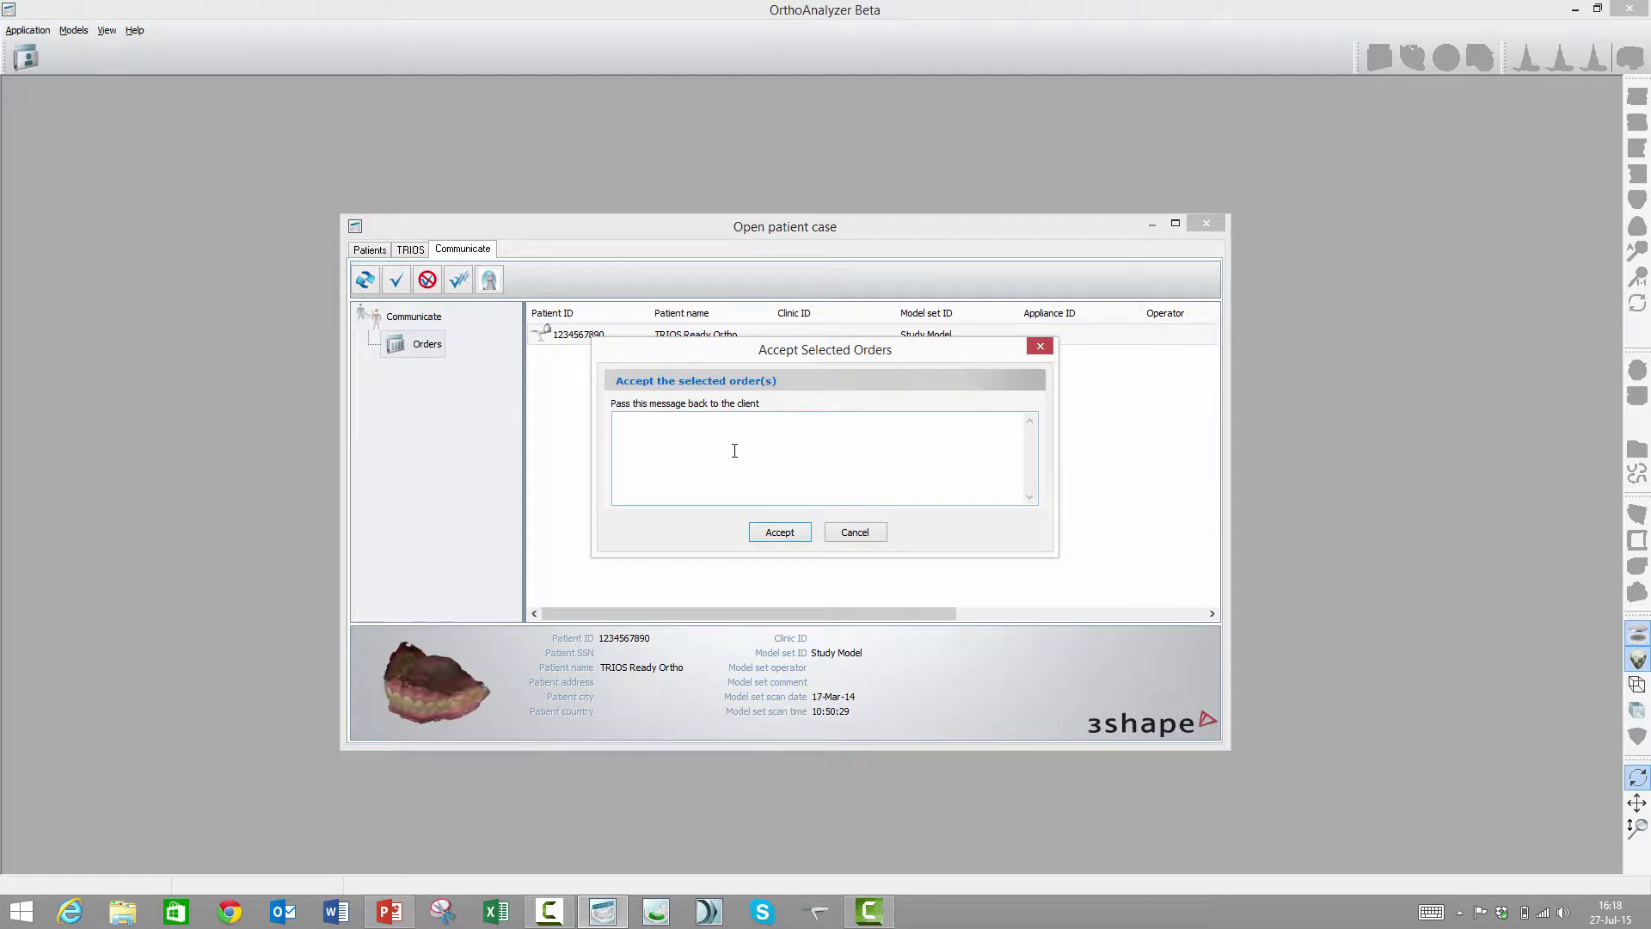
{"action": "left_click", "coordinate": [779, 533]}
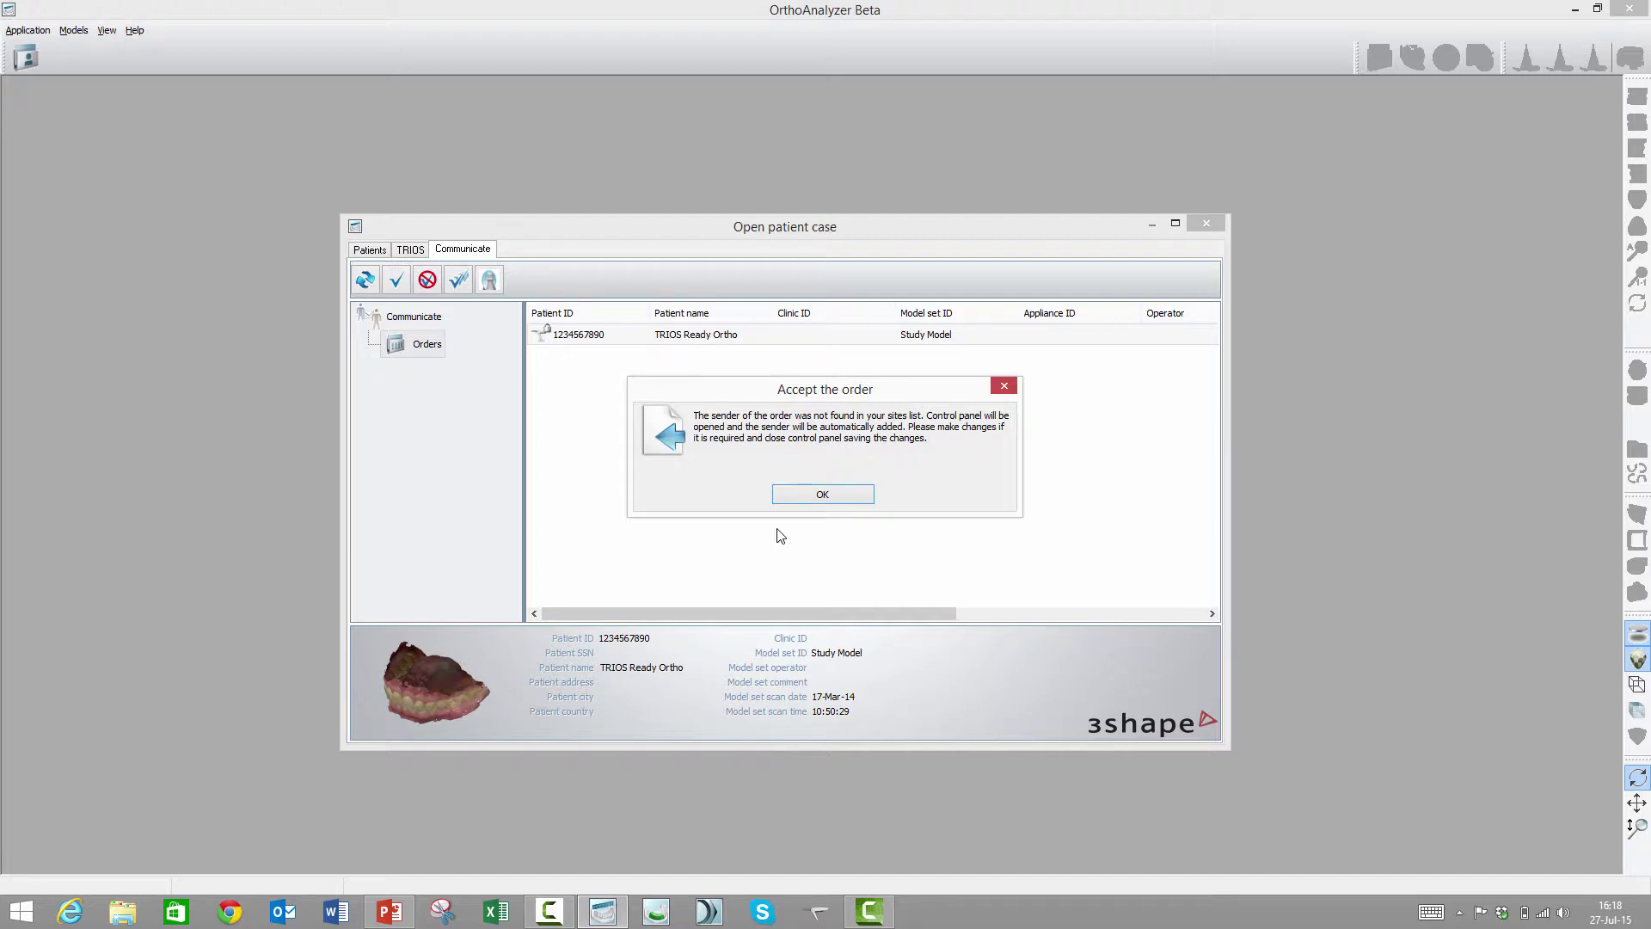
{"action": "left_click", "coordinate": [809, 495]}
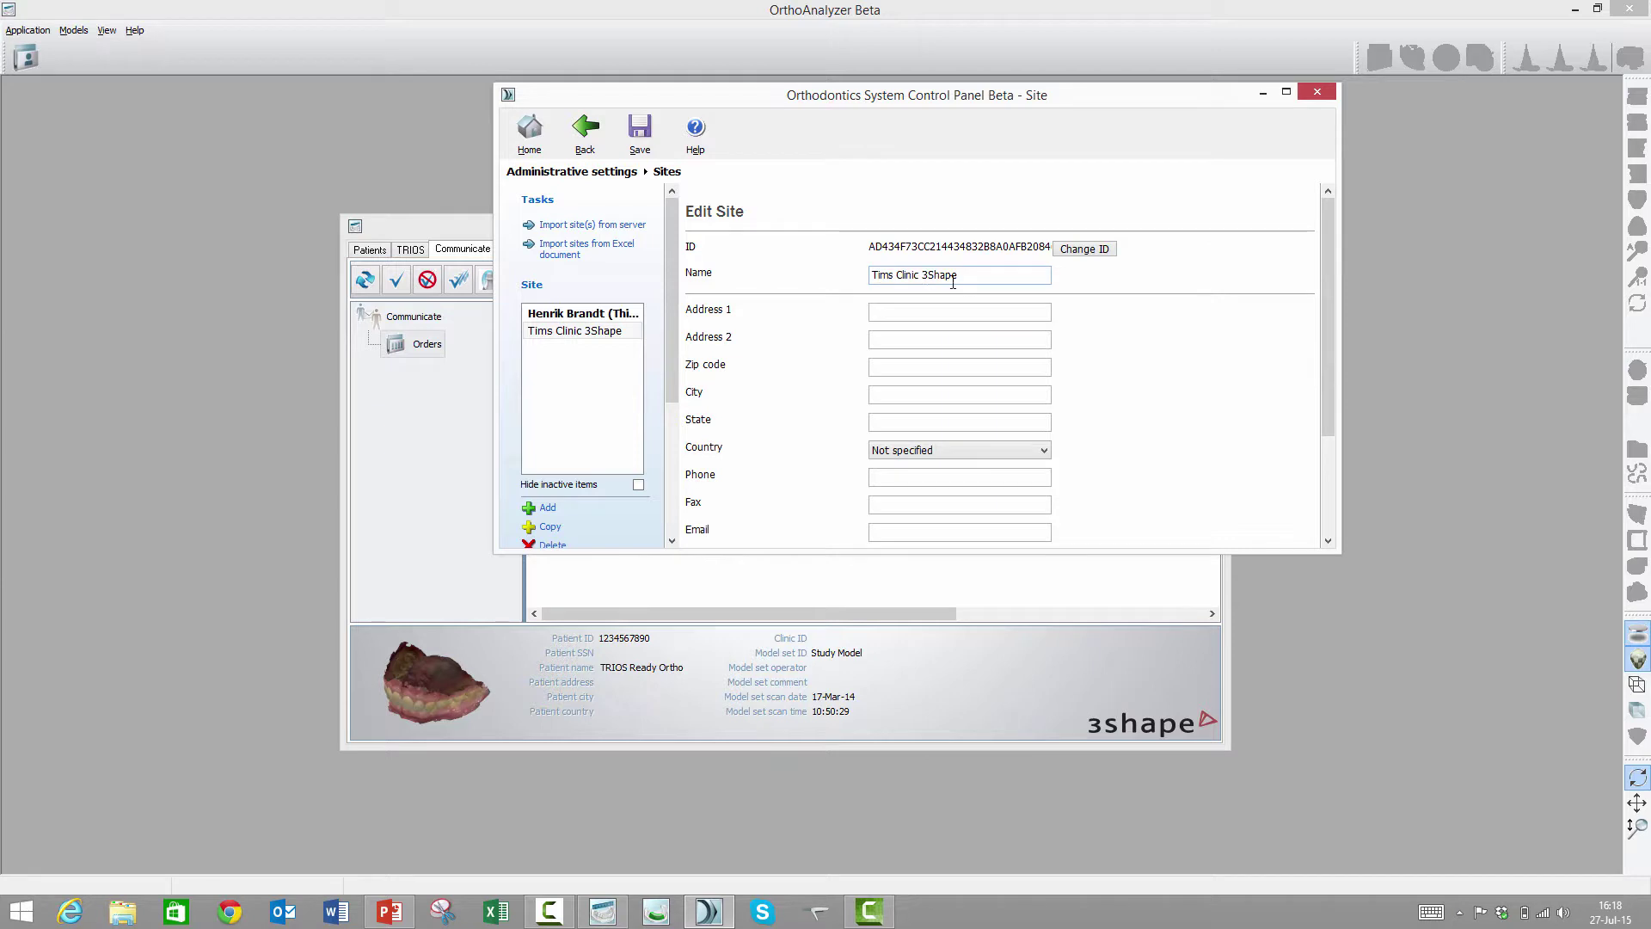
Step: Expand the new site's 3Shape Communicate Integration settings and confirm its existing user email
{"action": "scroll", "coordinate": [1330, 330], "scroll_direction": "down", "scroll_amount": 3}
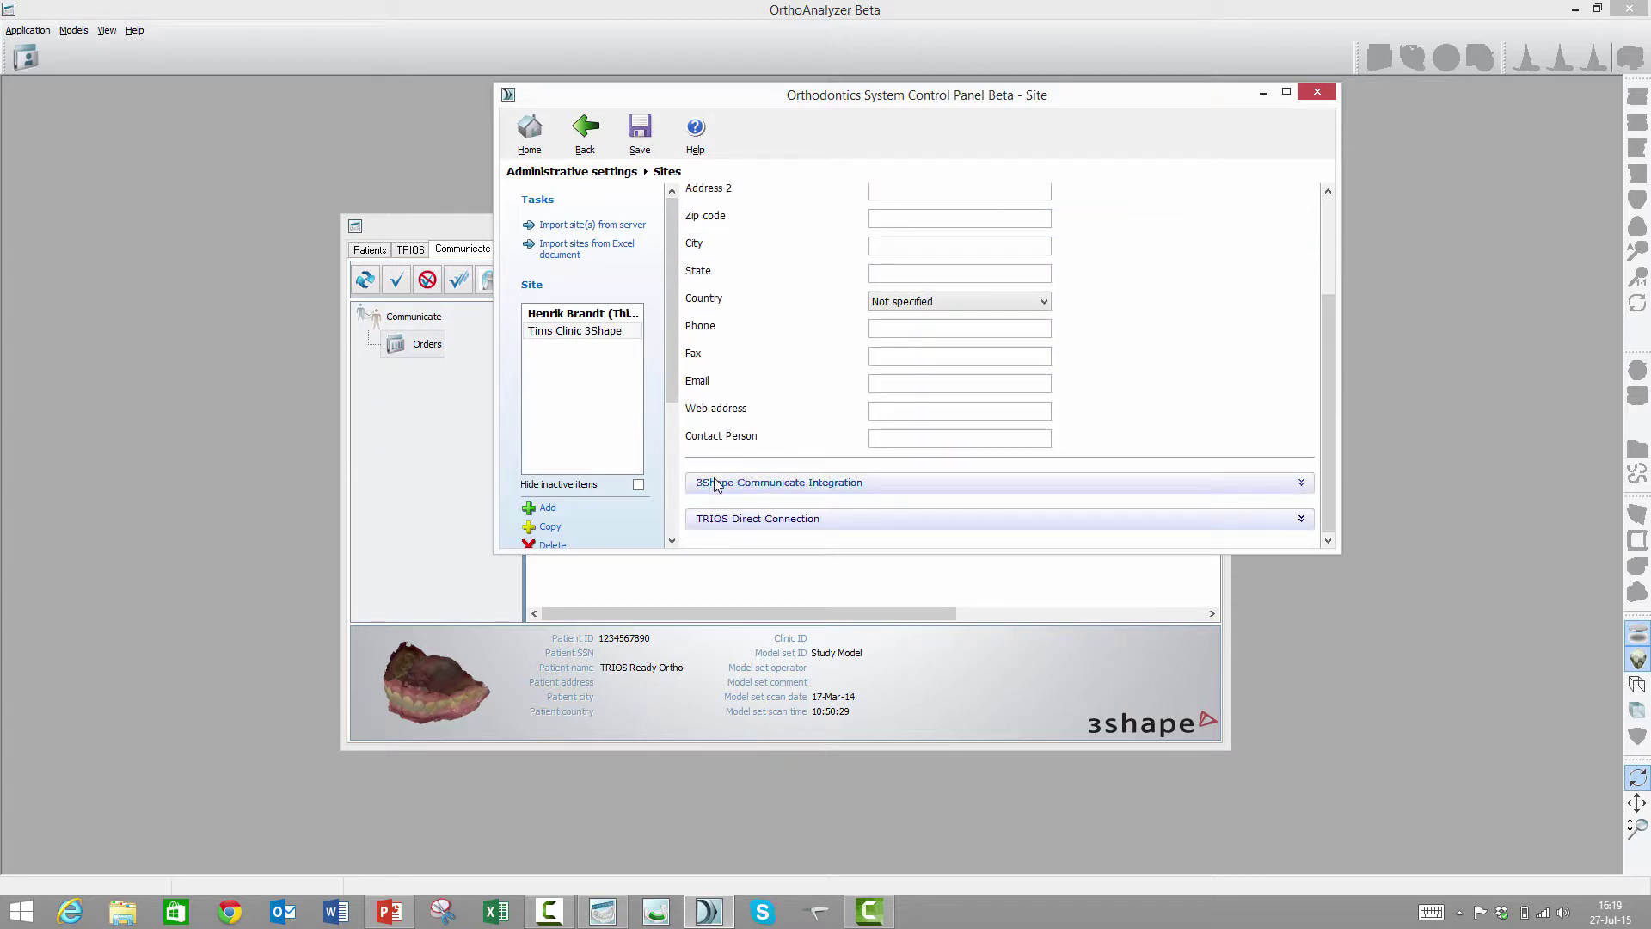
{"action": "left_click", "coordinate": [1302, 483]}
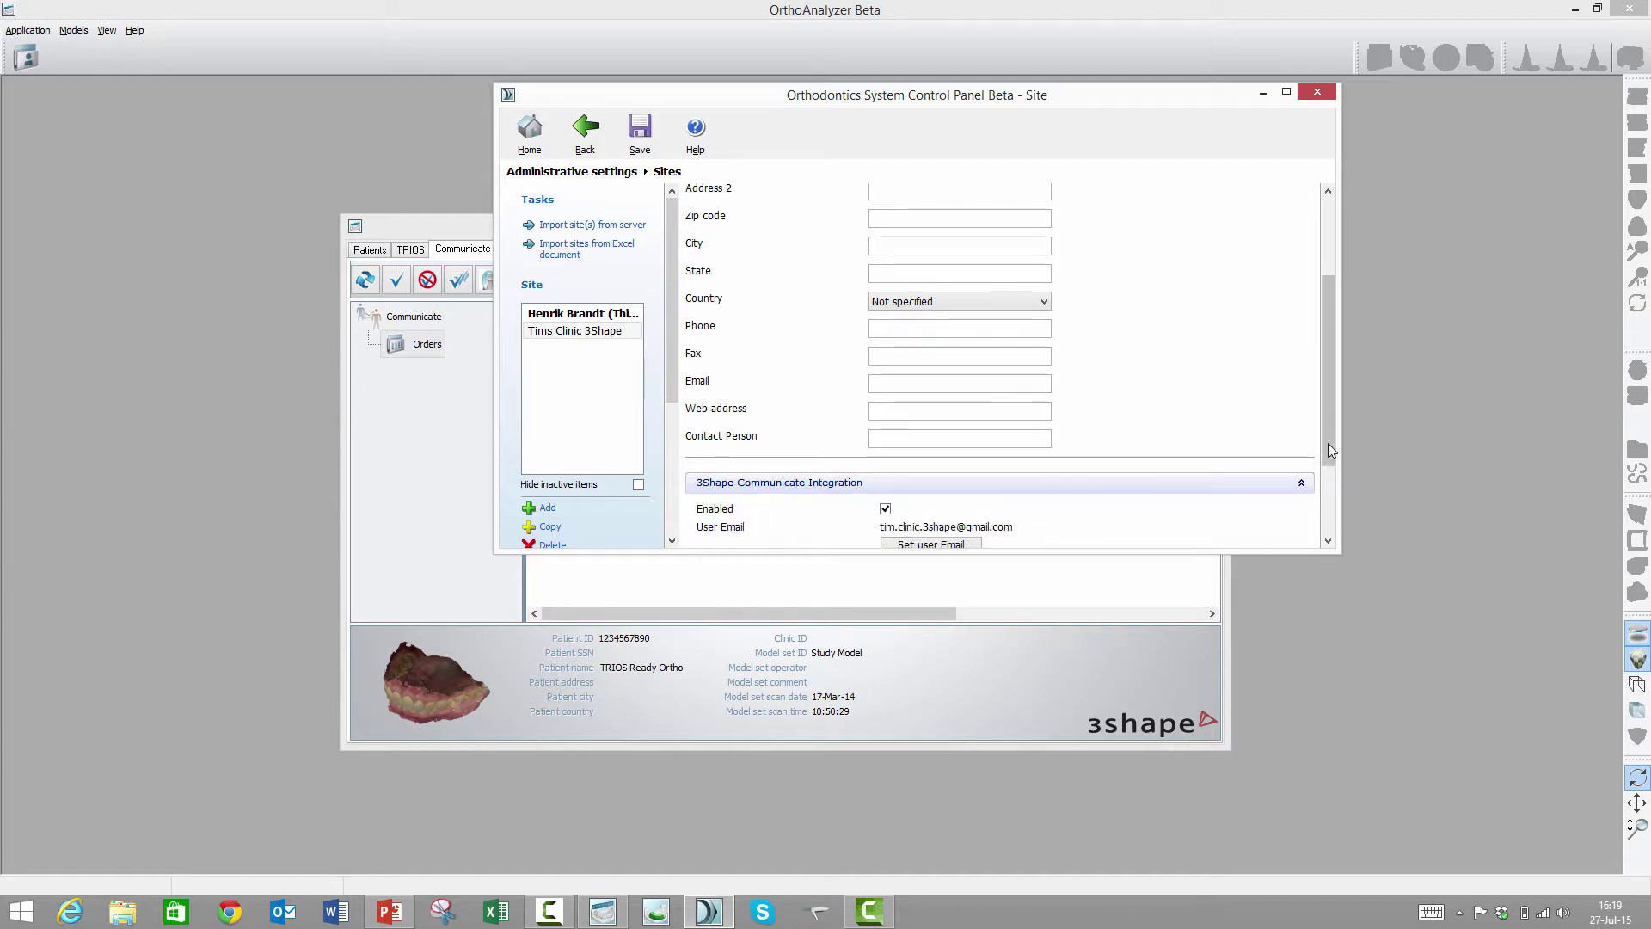
{"action": "left_click_drag", "start_coordinate": [1328, 449], "coordinate": [1320, 541]}
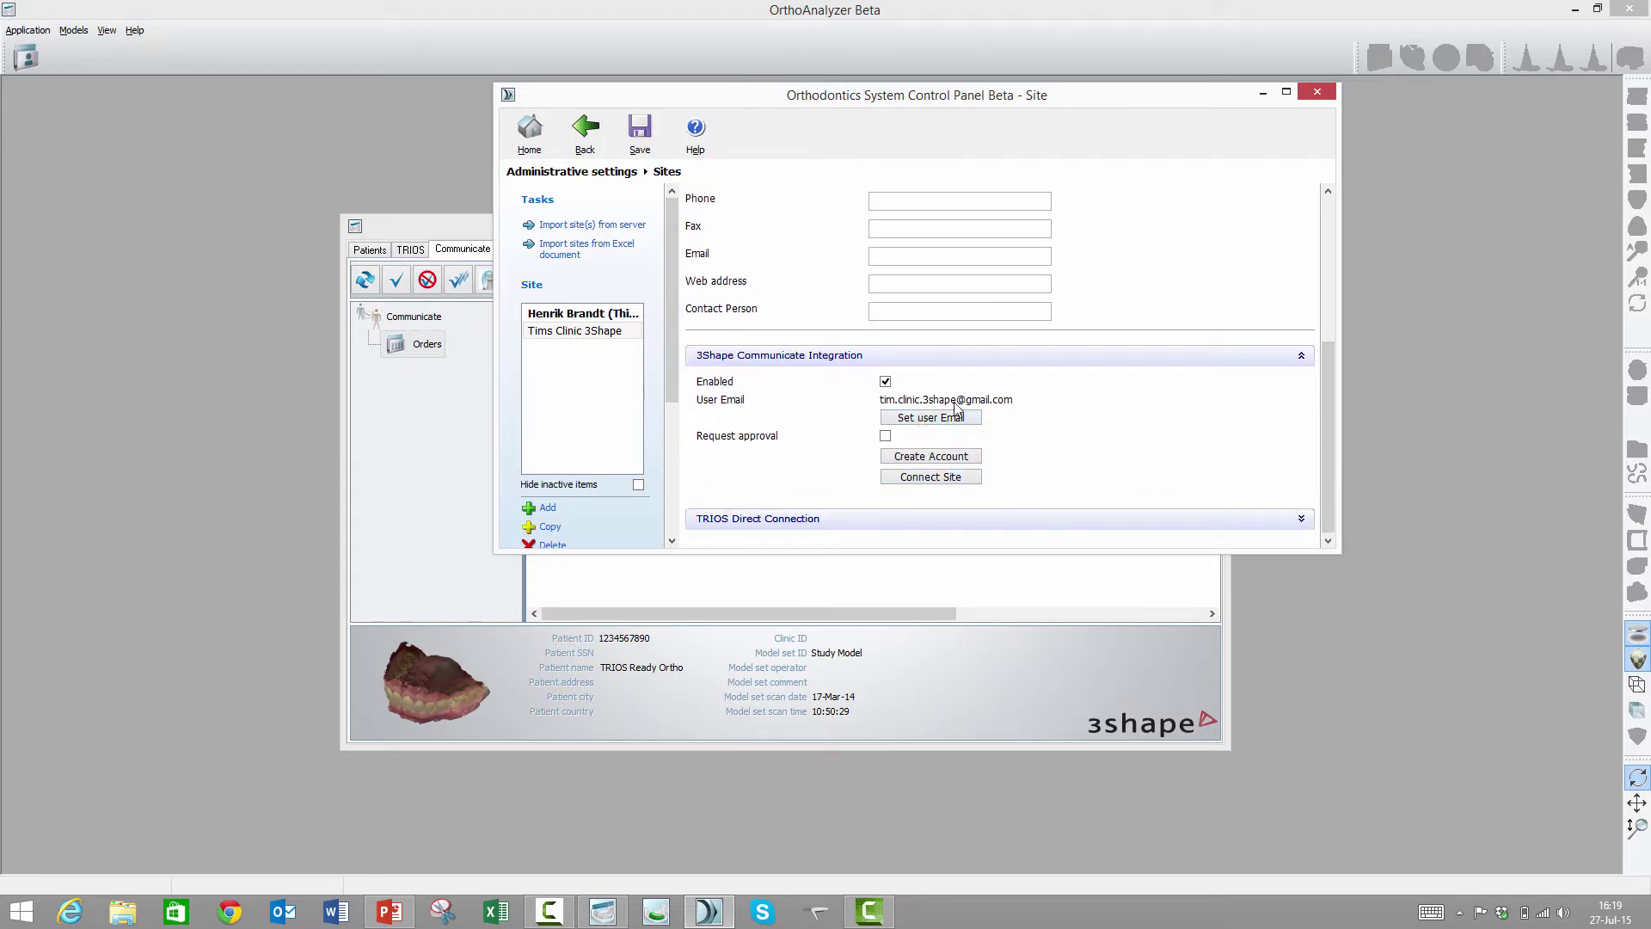
{"action": "left_click", "coordinate": [925, 419]}
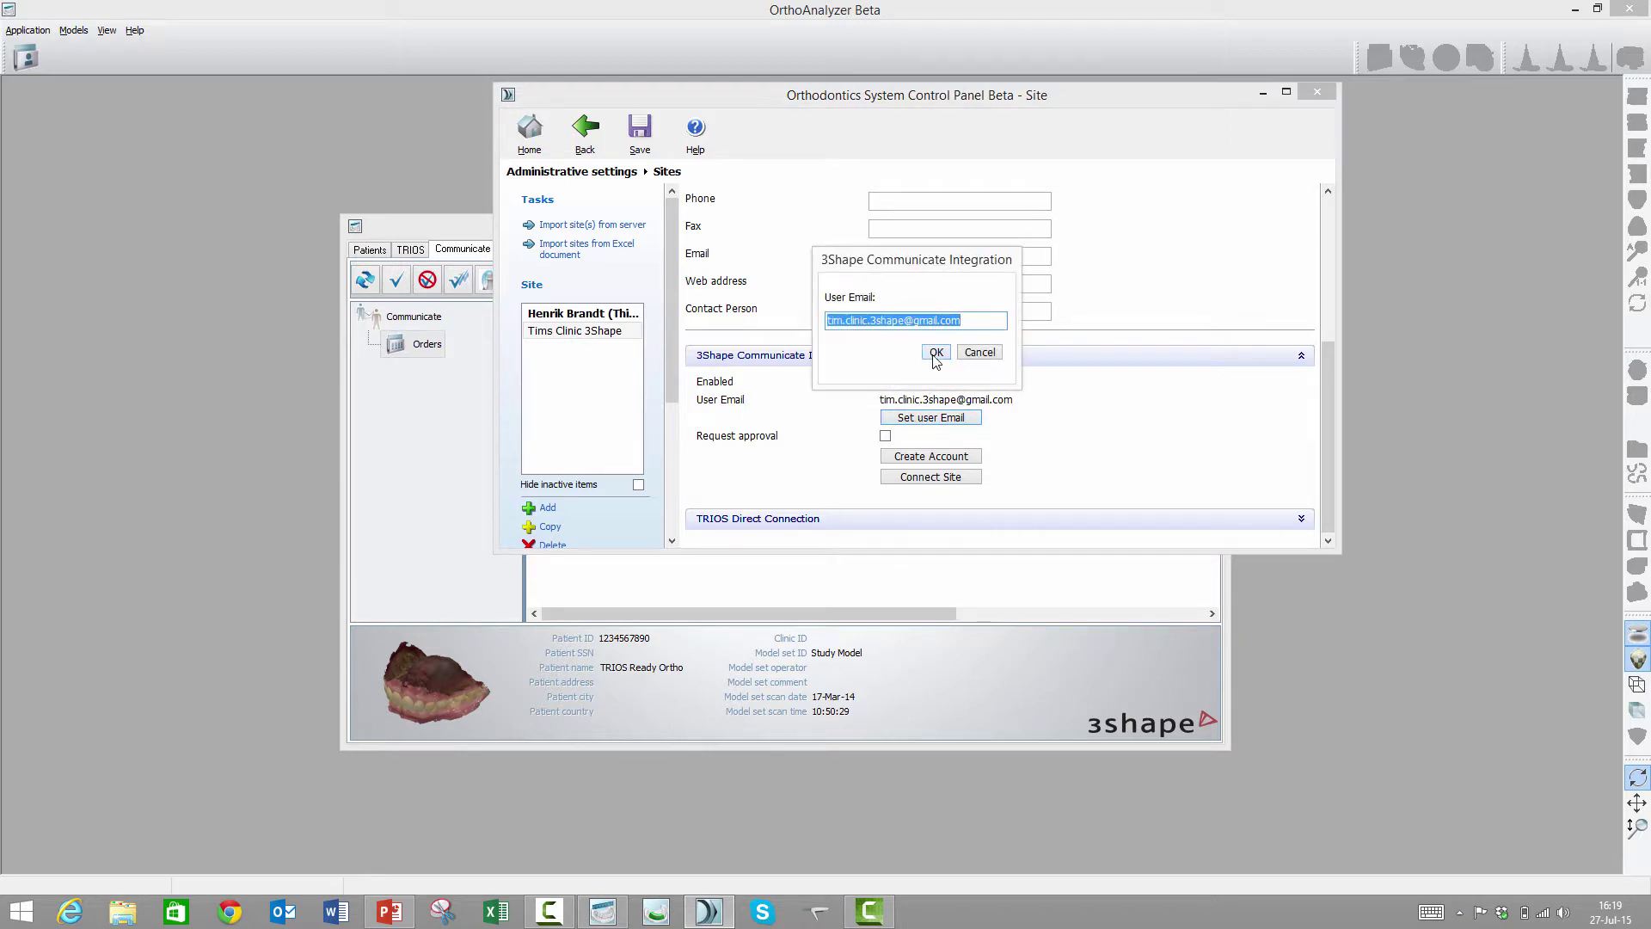
{"action": "left_click", "coordinate": [936, 354]}
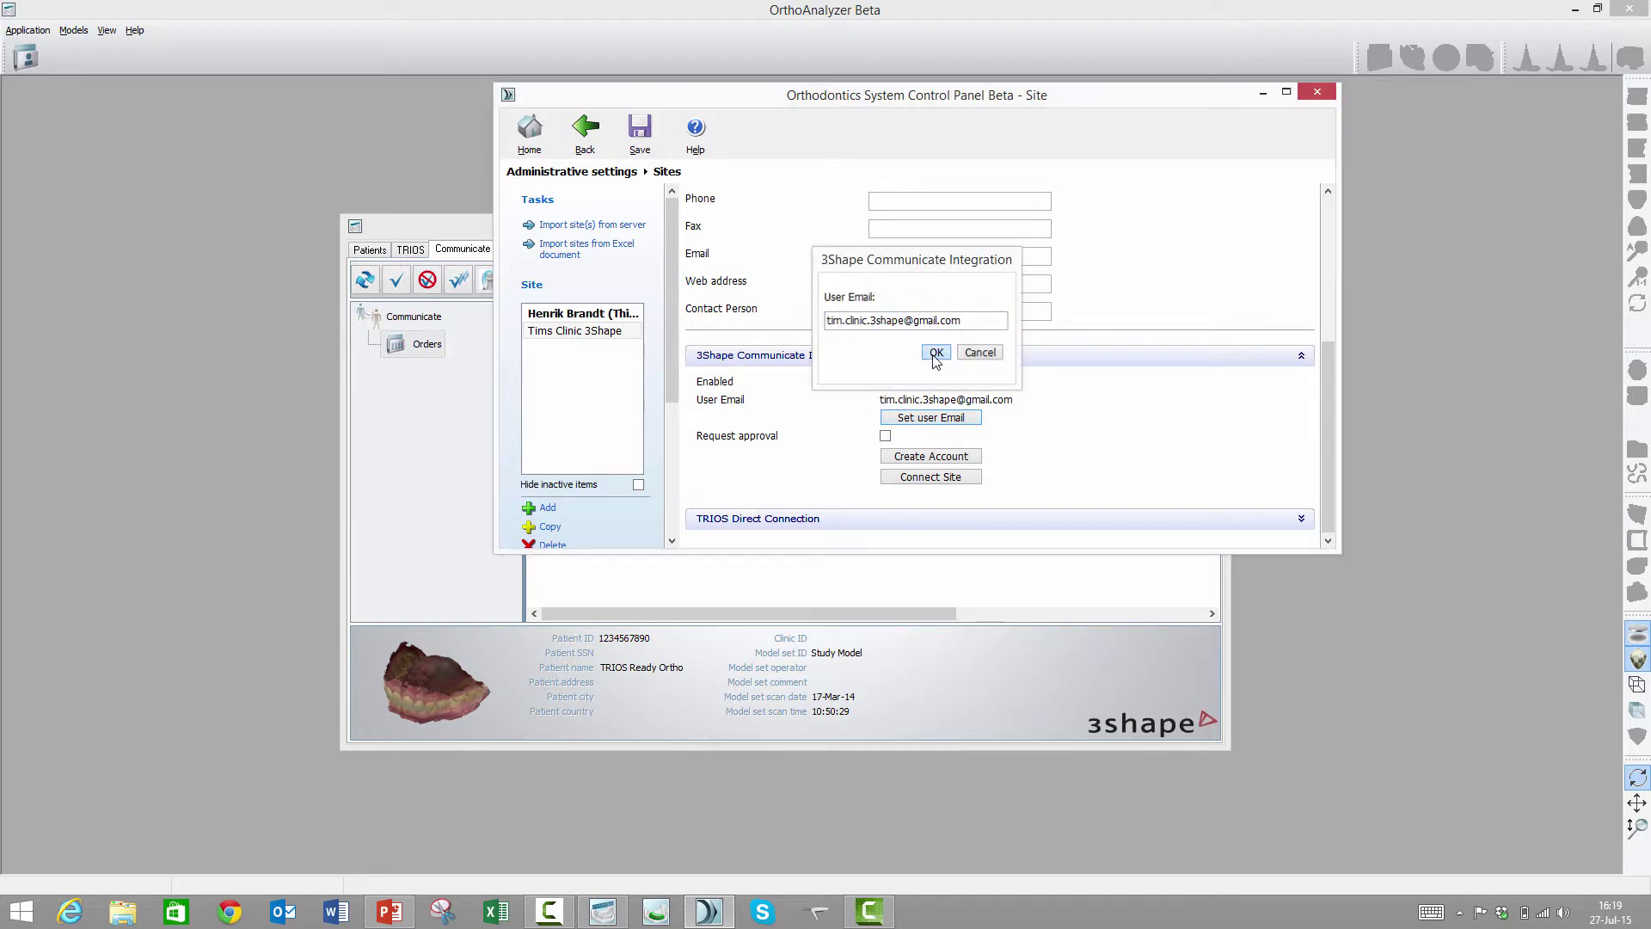
Step: Save the new site and close the control panel to continue the order import
{"action": "left_click", "coordinate": [639, 136]}
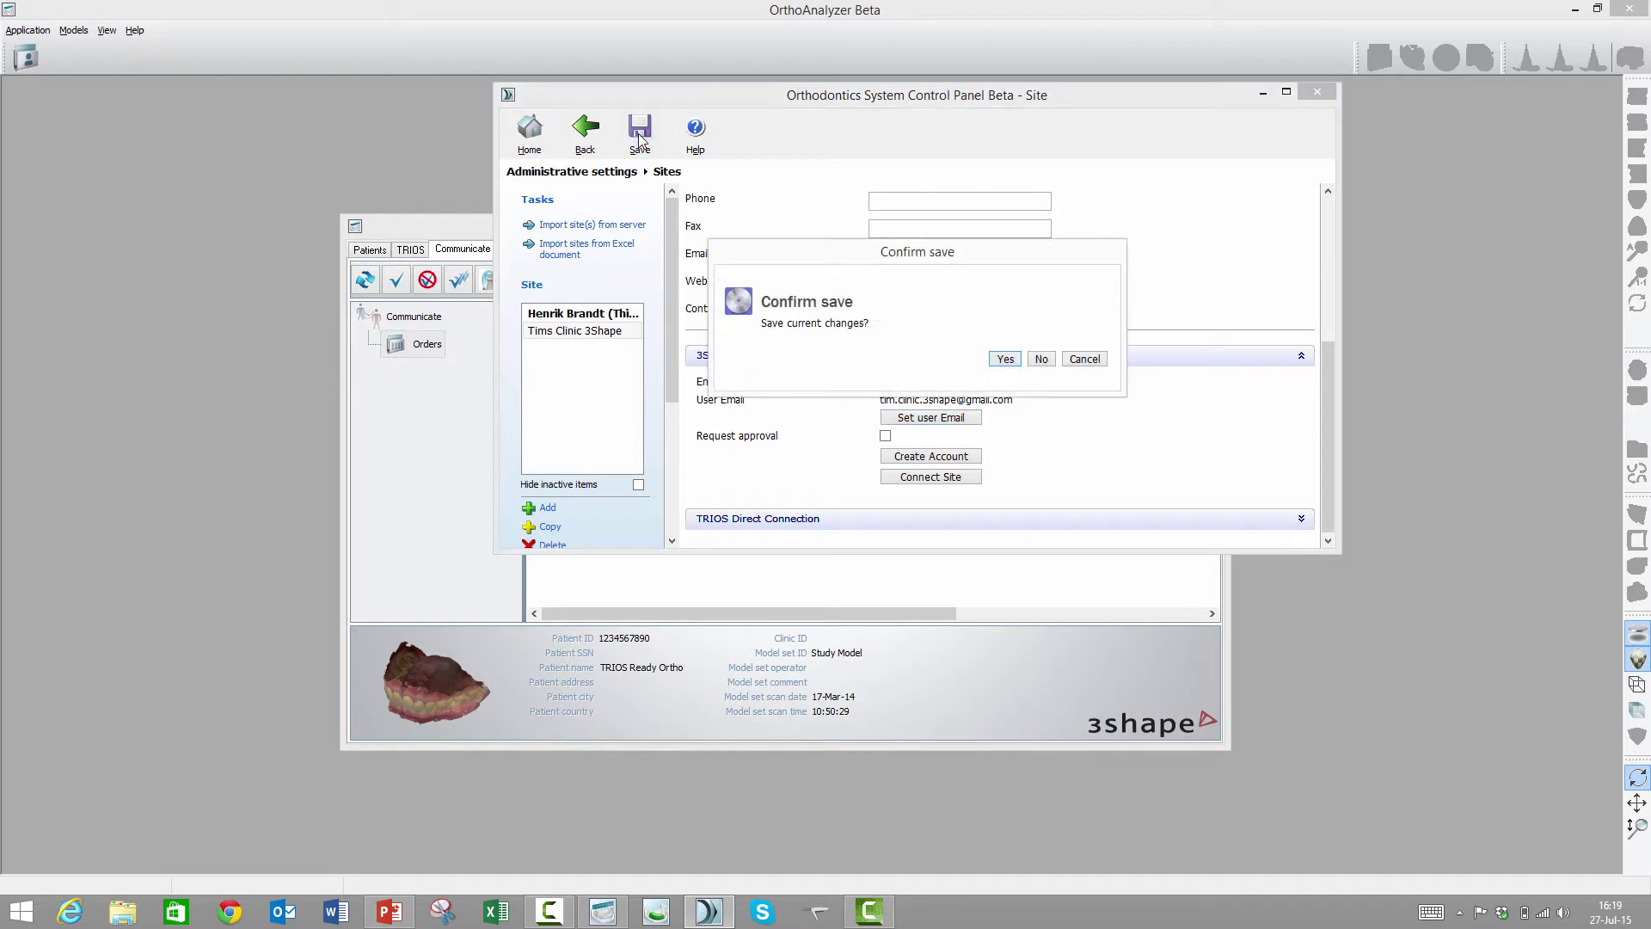
{"action": "left_click", "coordinate": [1004, 360]}
{"action": "left_click", "coordinate": [1317, 93]}
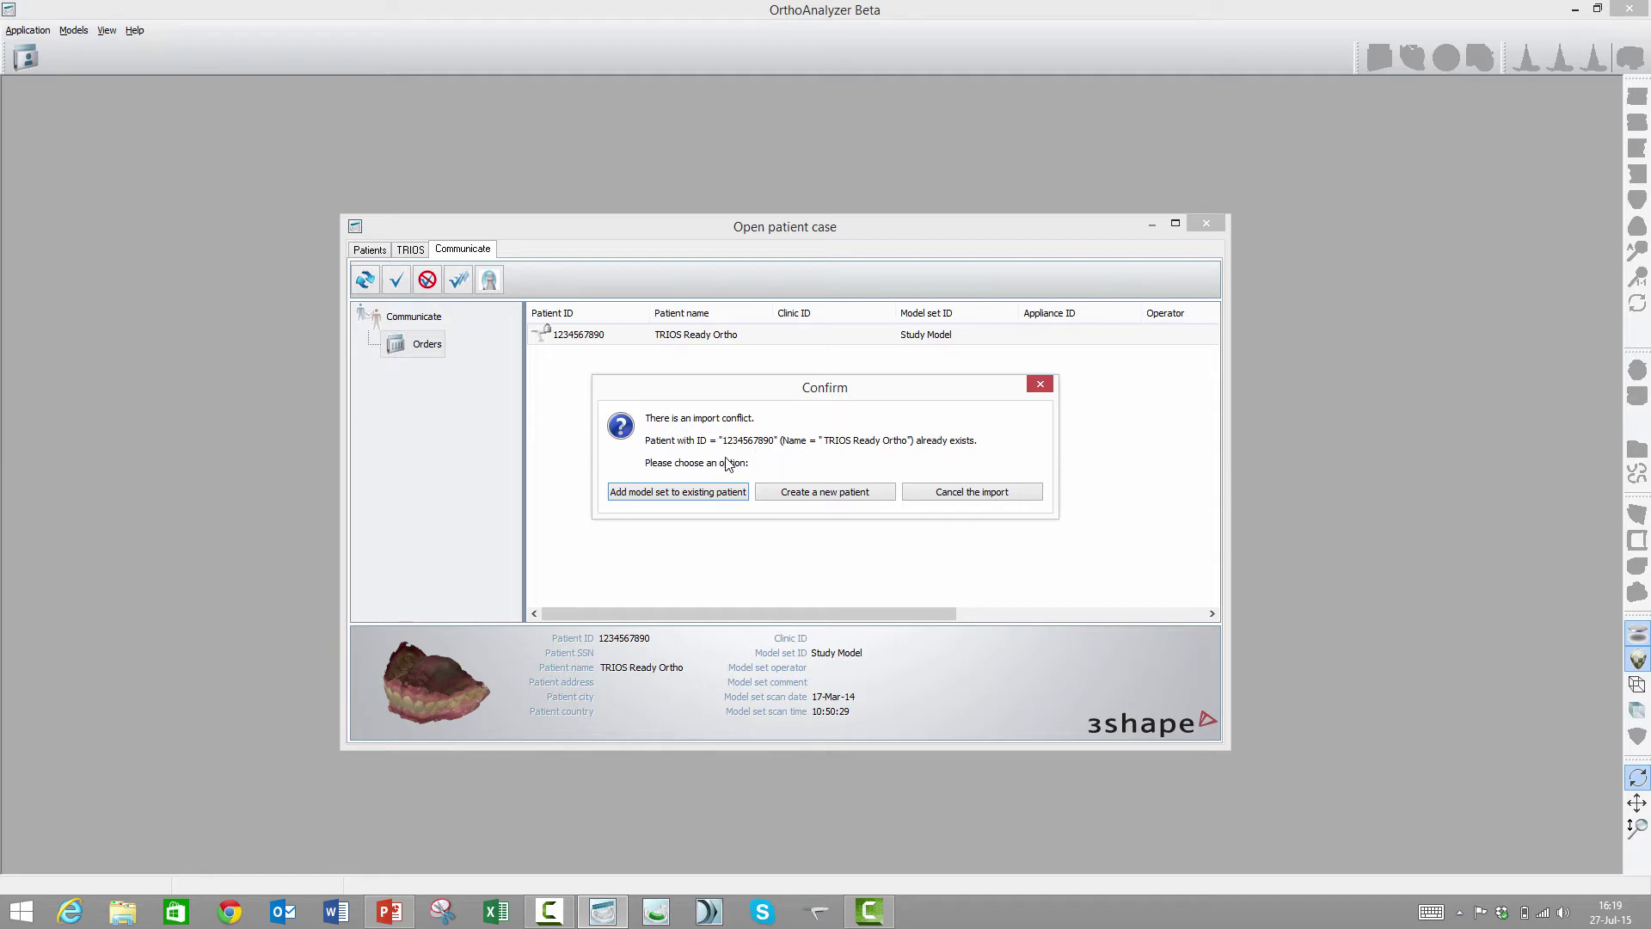
Step: Resolve the import conflict by creating a new patient, replacing the last name and filling in the patient's first name
{"action": "left_click", "coordinate": [805, 495]}
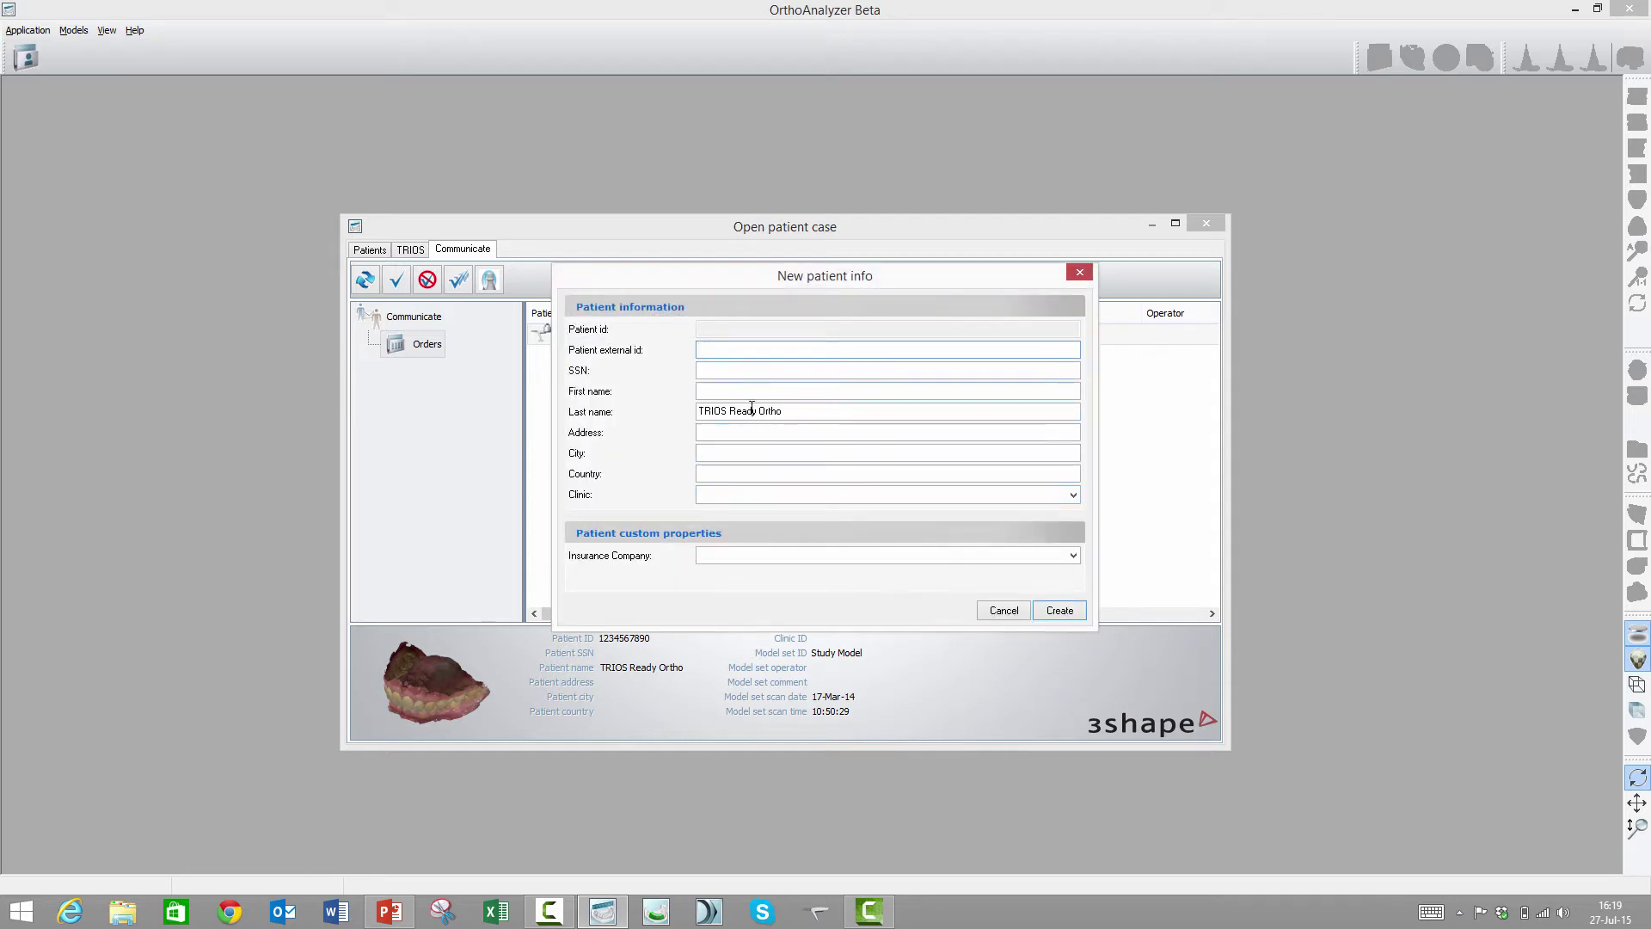
{"action": "left_click_drag", "start_coordinate": [807, 412], "coordinate": [600, 412]}
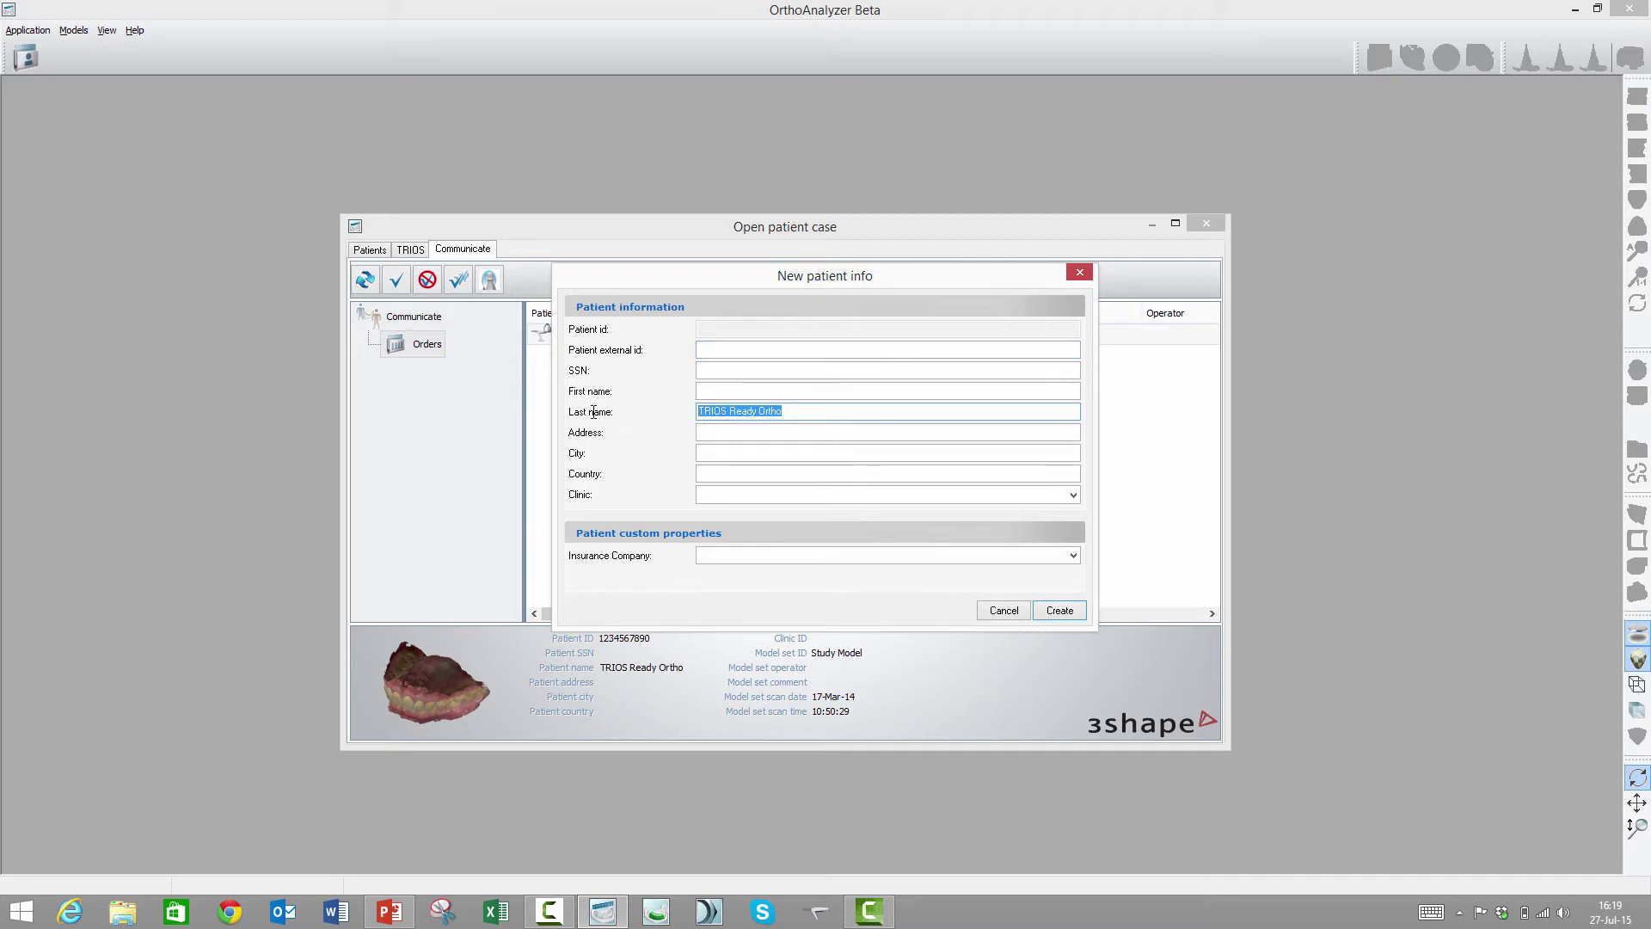
{"action": "type", "text": "Dr"}
{"action": "key", "text": "Tab"}
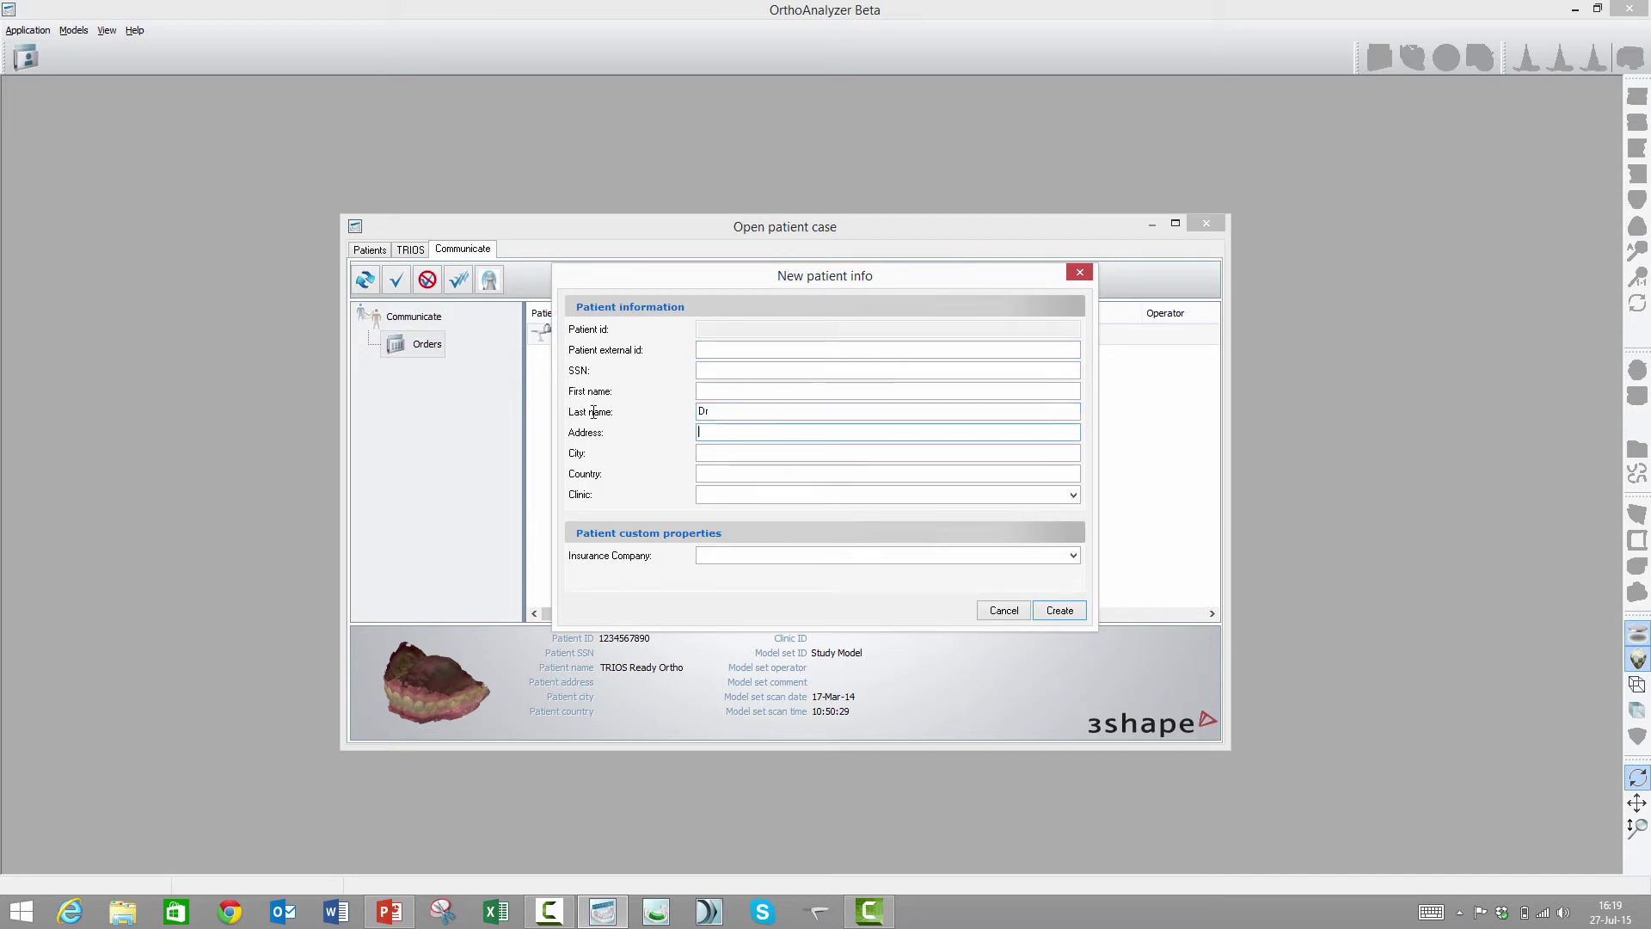
{"action": "key", "text": "shift+Tab"}
{"action": "key", "text": "shift+Tab"}
{"action": "type", "text": "D"}
{"action": "key", "text": "Tab"}
{"action": "type", "text": "Tim"}
{"action": "left_click", "coordinate": [1063, 611]}
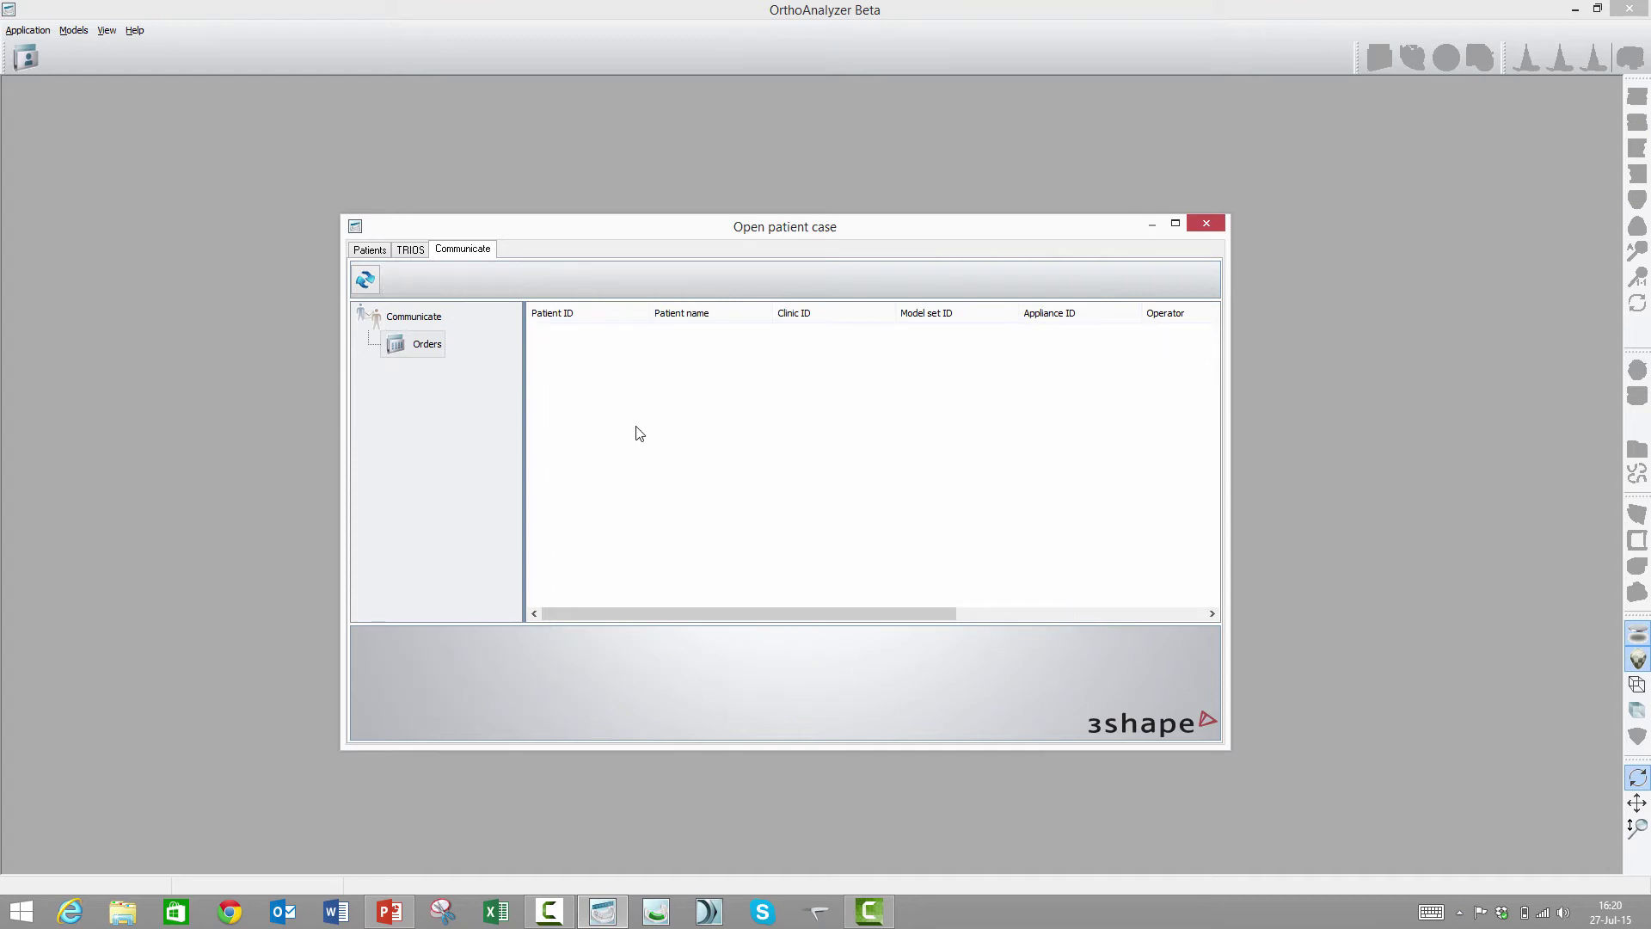
Step: Refresh the patient list and select the newly created patient to show the imported model set
{"action": "left_click", "coordinate": [369, 250]}
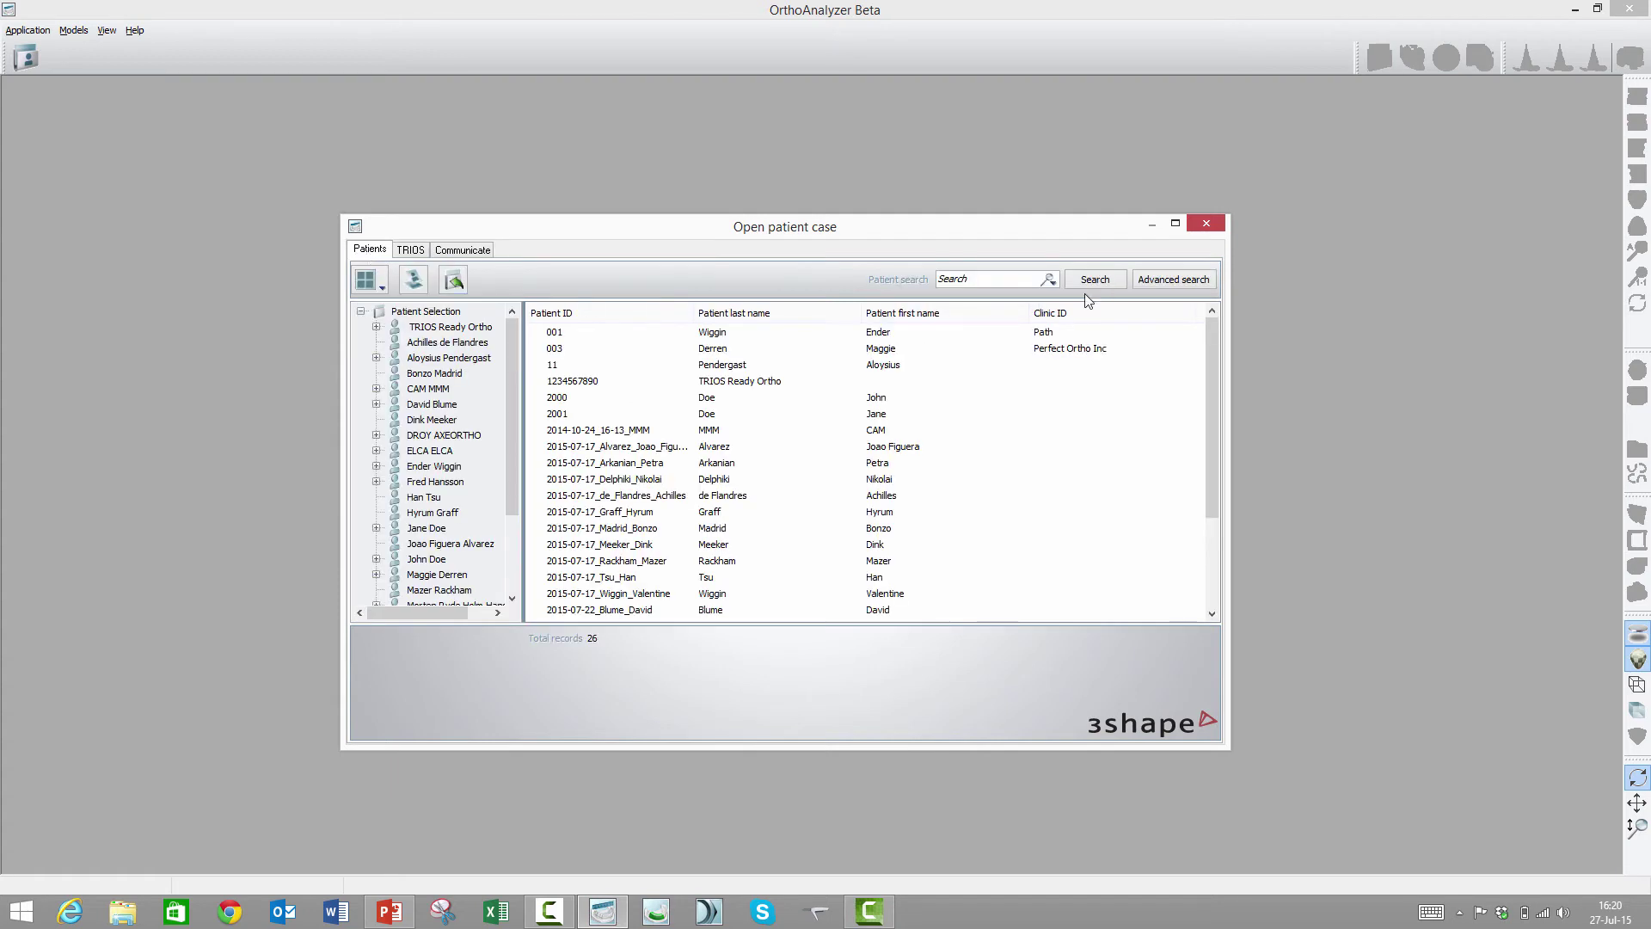
{"action": "left_click", "coordinate": [1111, 283]}
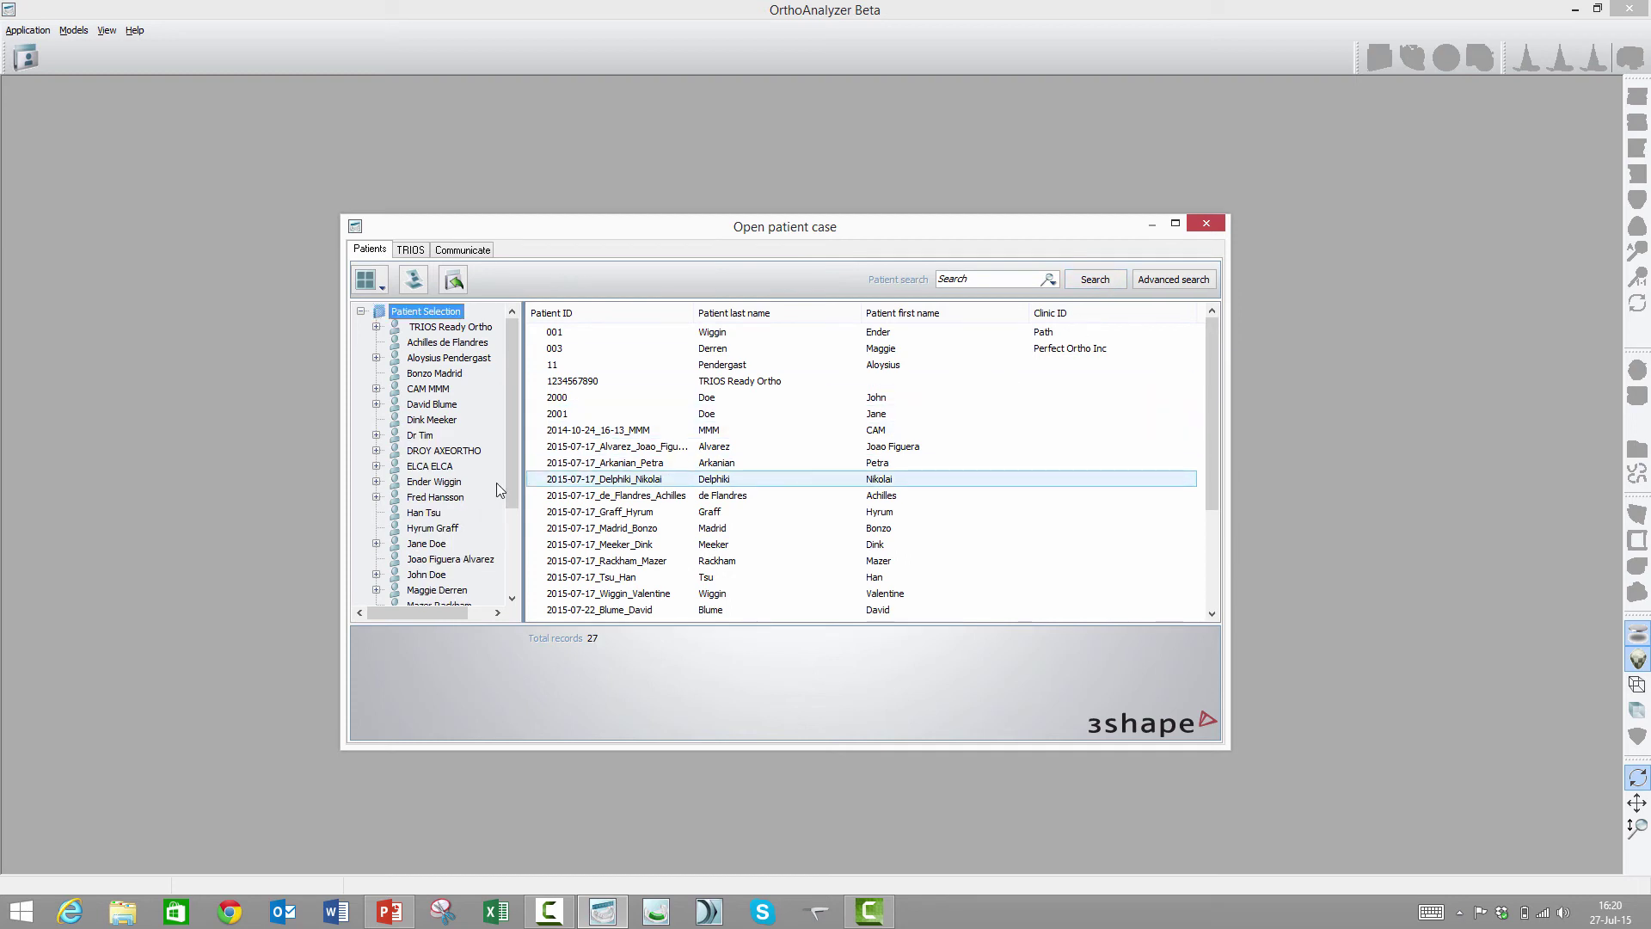
{"action": "left_click", "coordinate": [417, 436]}
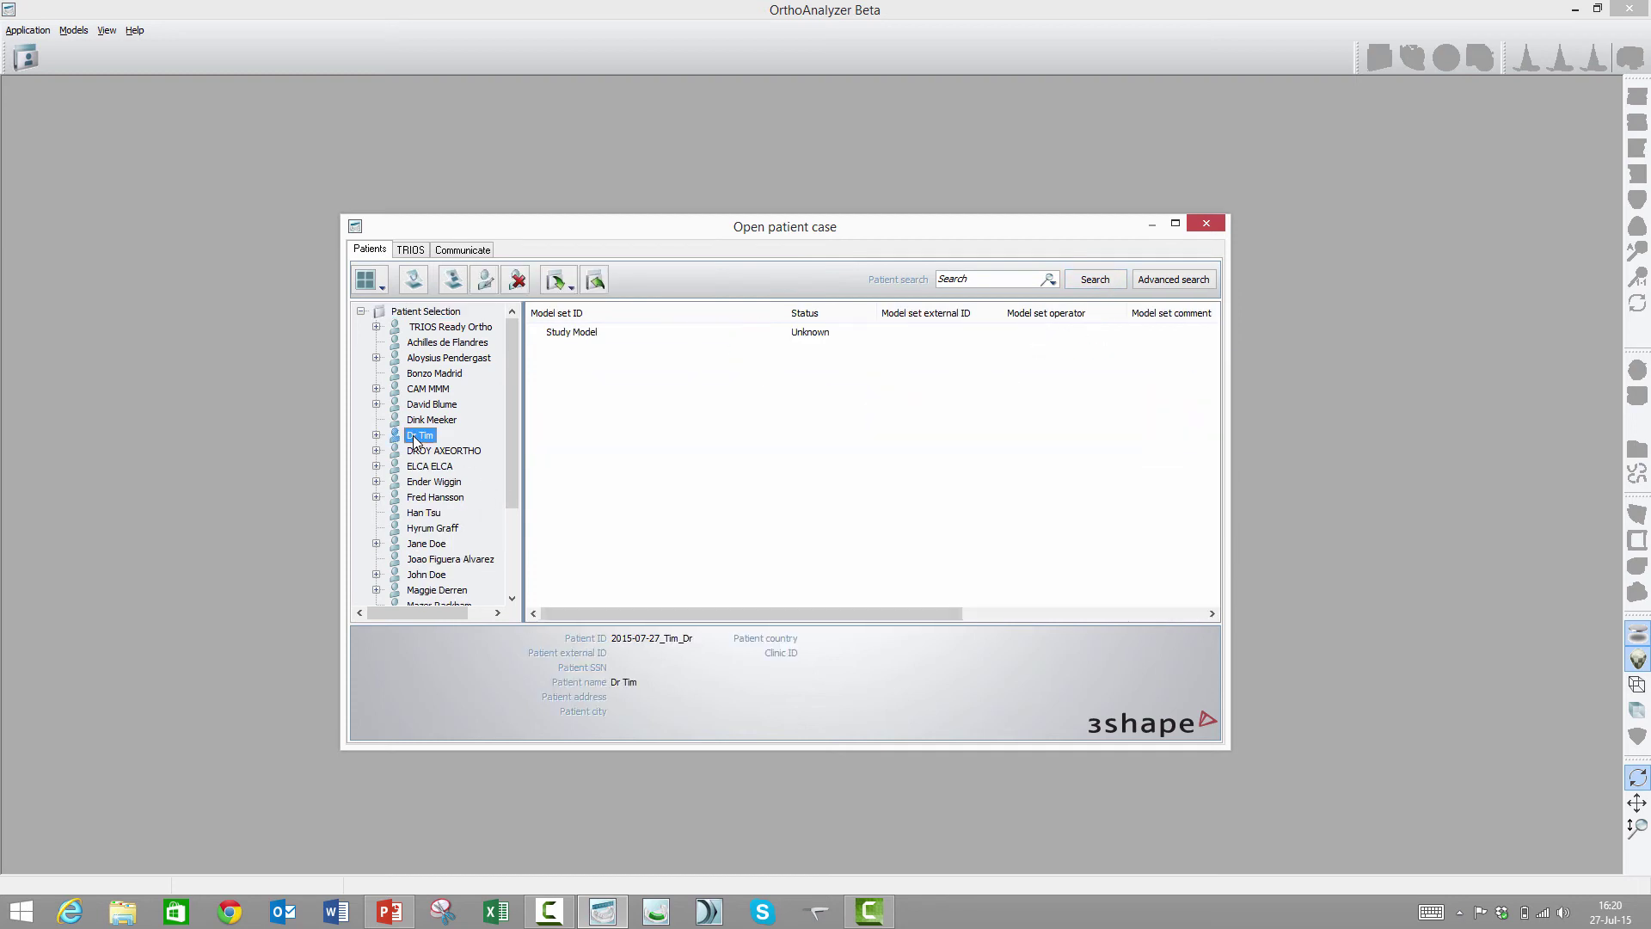